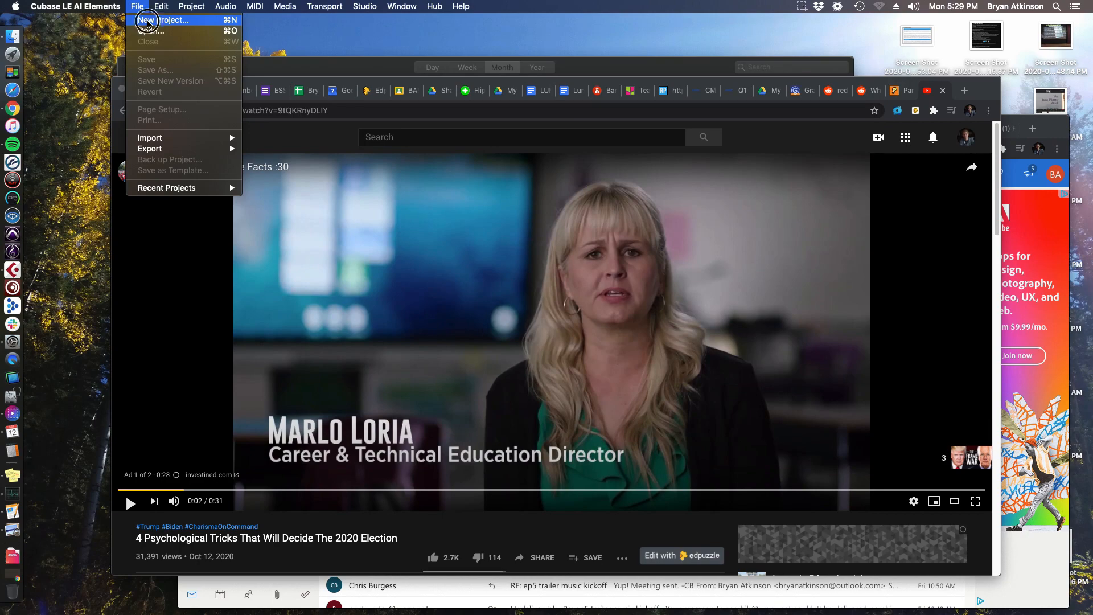
Step: Create a new empty project in the default location and adjust its window on the screen
{"action": "left_click", "coordinate": [147, 21]}
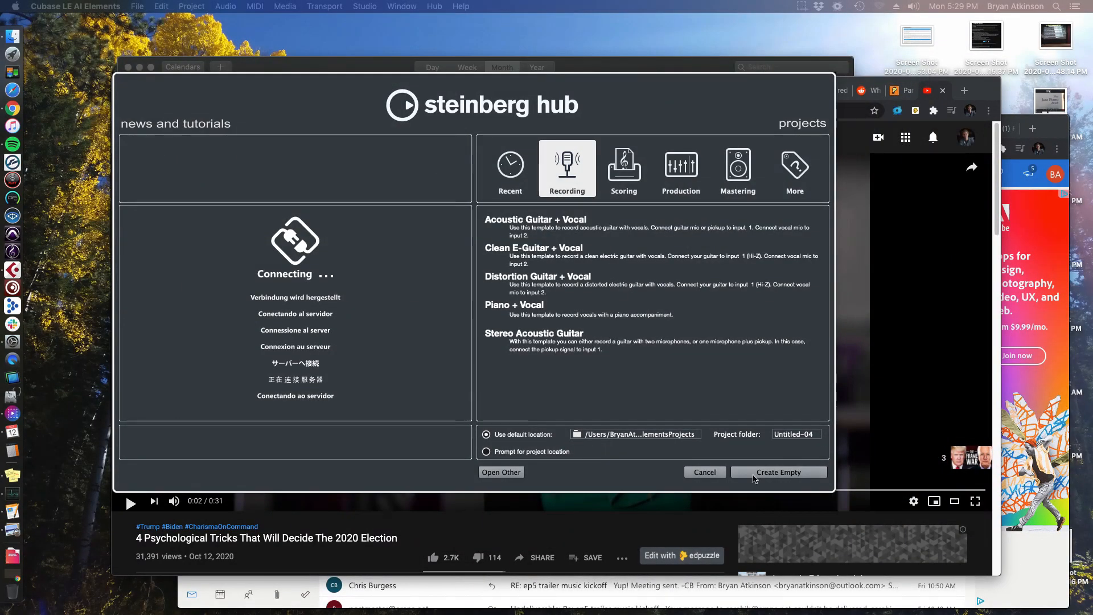
{"action": "left_click", "coordinate": [774, 472]}
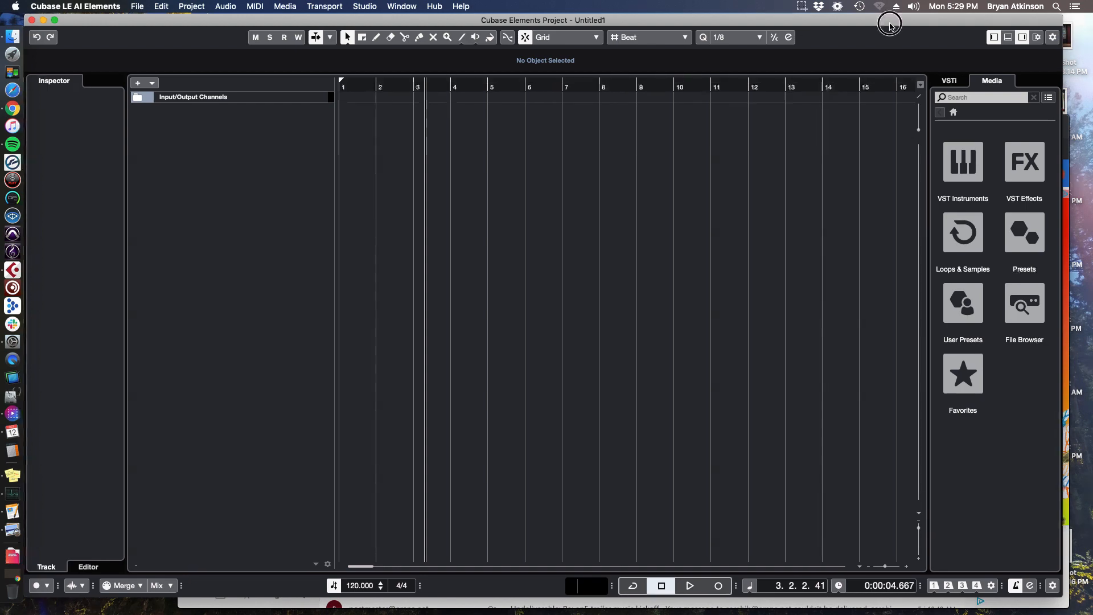
{"action": "left_click_drag", "start_coordinate": [1030, 24], "coordinate": [1009, 16]}
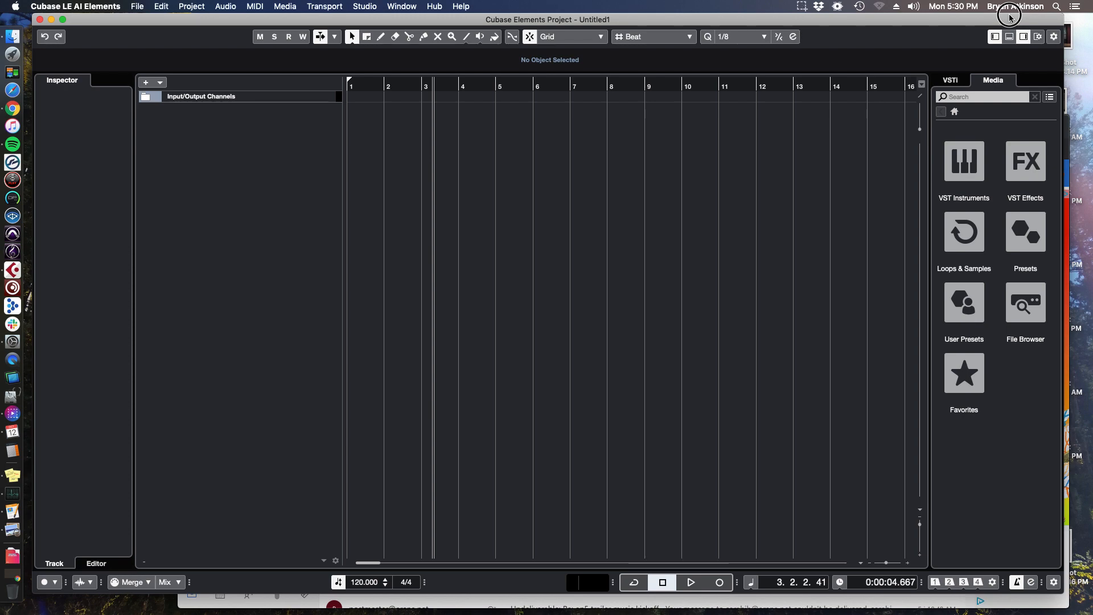
{"action": "left_click_drag", "start_coordinate": [996, 19], "coordinate": [997, 20]}
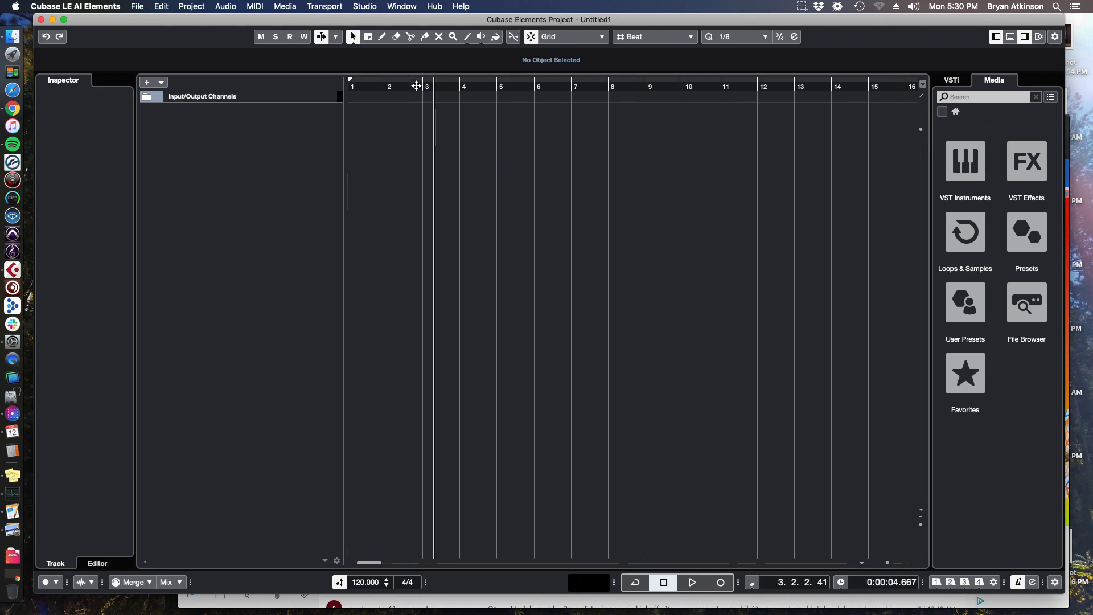
Step: Move the project cursor to bar 1, beat 4 and switch the timeline ruler format to Seconds
{"action": "left_click_drag", "start_coordinate": [416, 85], "coordinate": [379, 86]}
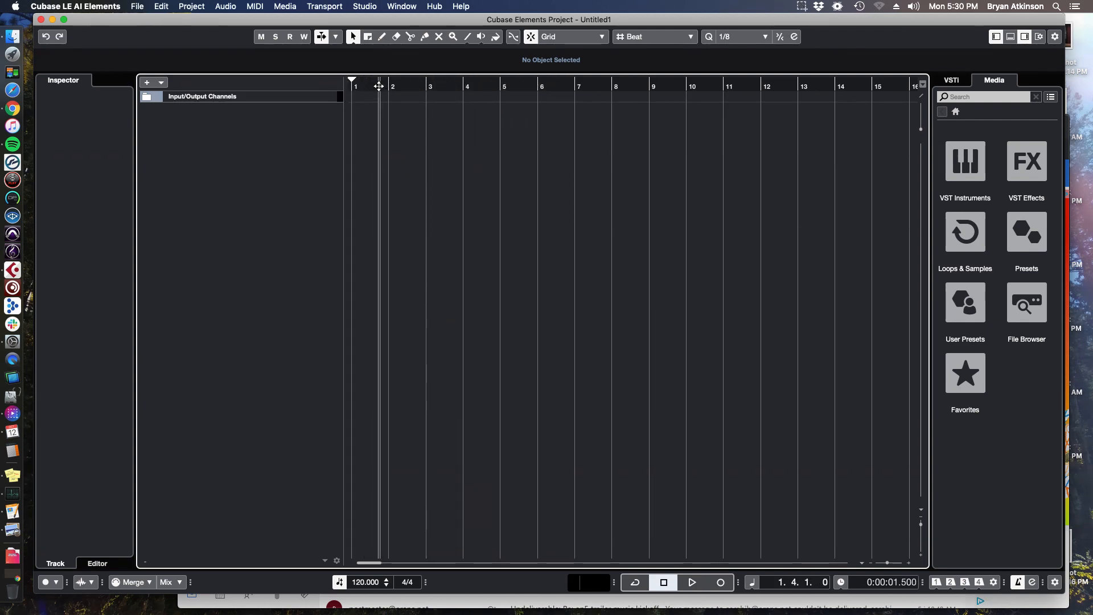
{"action": "right_click", "coordinate": [371, 85]}
{"action": "right_click", "coordinate": [364, 86]}
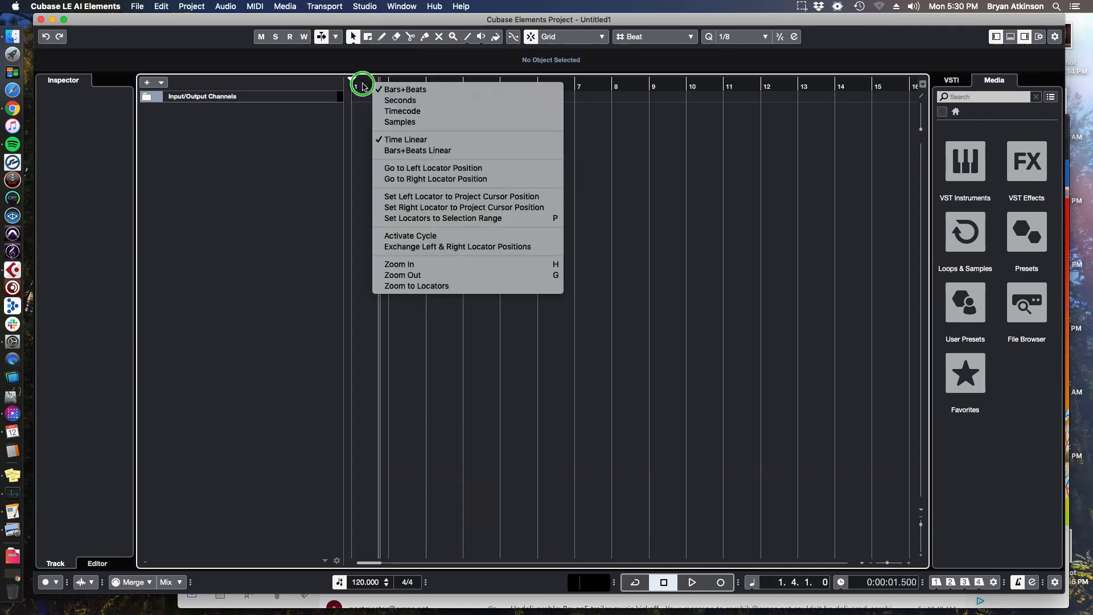
{"action": "right_click", "coordinate": [364, 86]}
{"action": "left_click", "coordinate": [594, 106]}
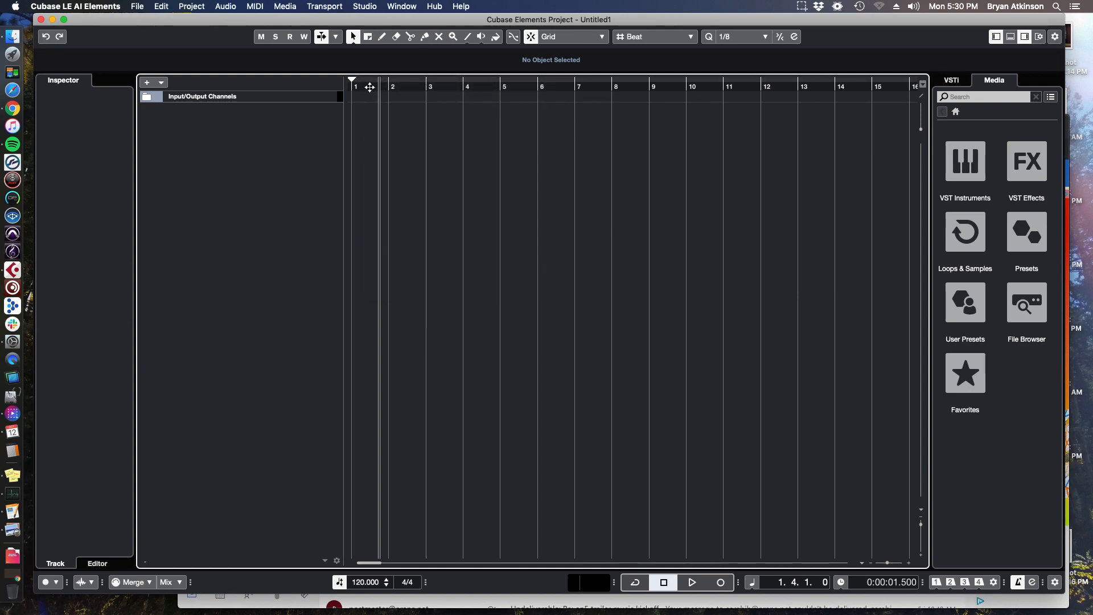
{"action": "right_click", "coordinate": [370, 87]}
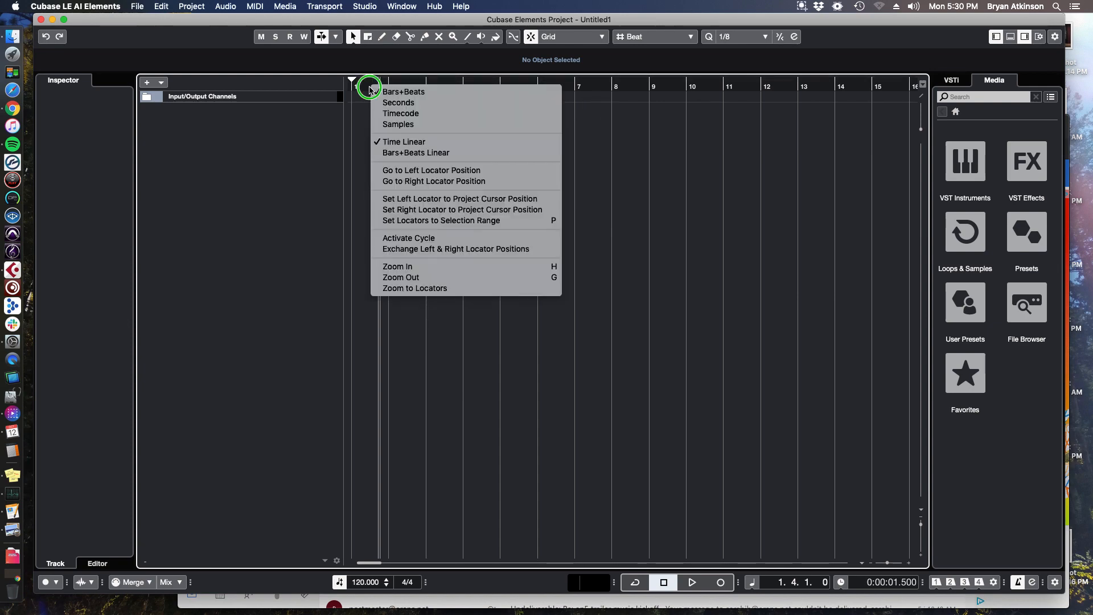
{"action": "left_click", "coordinate": [414, 94]}
{"action": "right_click", "coordinate": [413, 88]}
{"action": "left_click", "coordinate": [427, 107]}
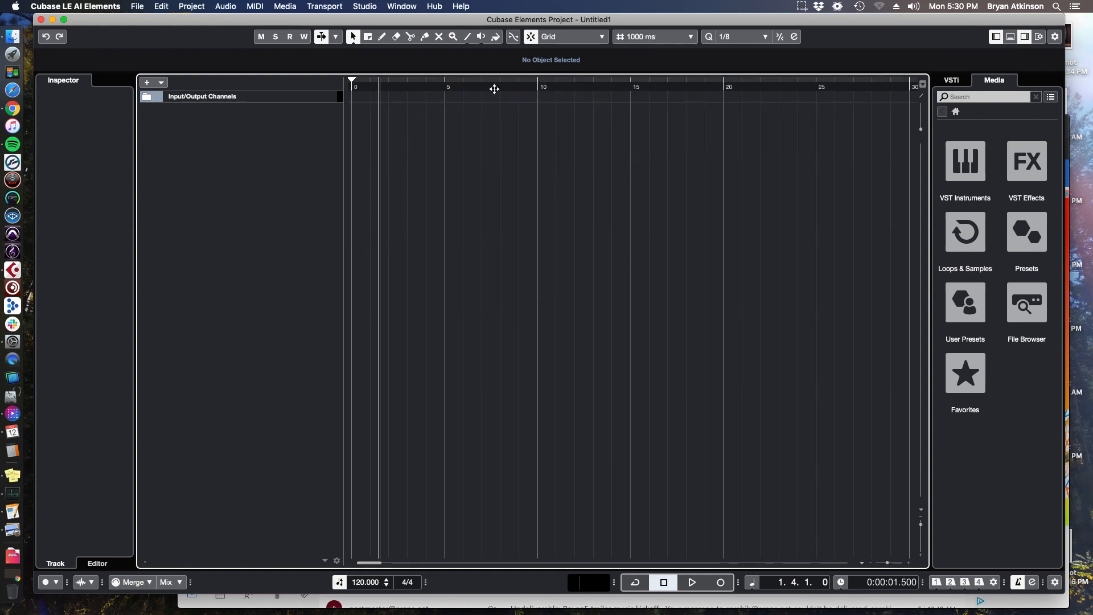
Step: Set the timeline ruler format to Bars+Beats
{"action": "right_click", "coordinate": [494, 89]}
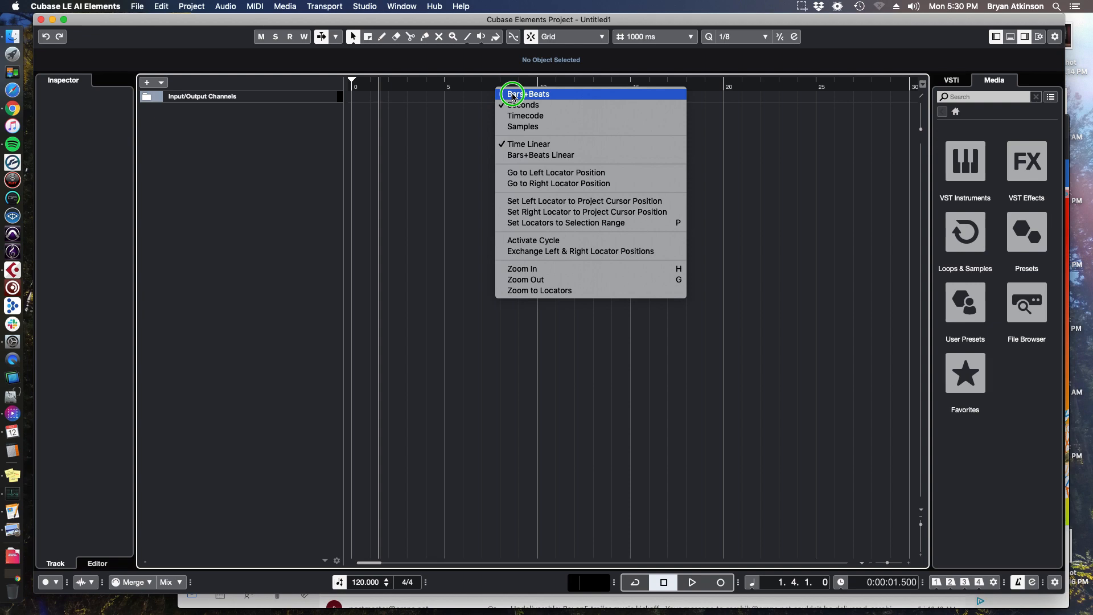
{"action": "left_click", "coordinate": [513, 96]}
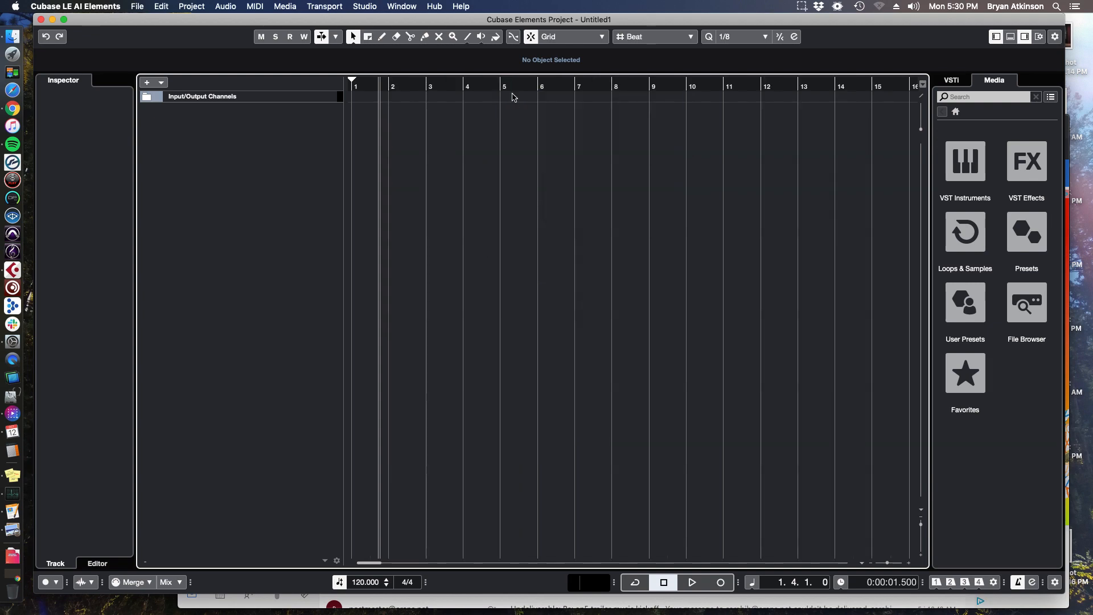
{"action": "right_click", "coordinate": [510, 89]}
{"action": "left_click", "coordinate": [525, 95]}
Step: Examine the Inspector and track list areas and the track types that can be added to the project
{"action": "left_click", "coordinate": [88, 143]}
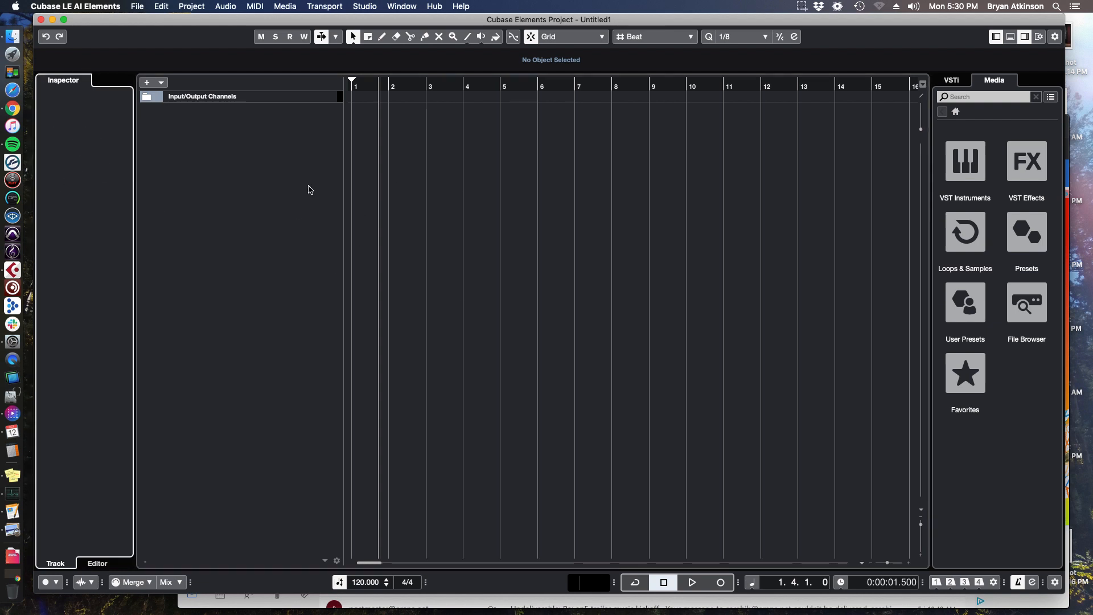
{"action": "left_click", "coordinate": [271, 217]}
{"action": "left_click", "coordinate": [306, 331]}
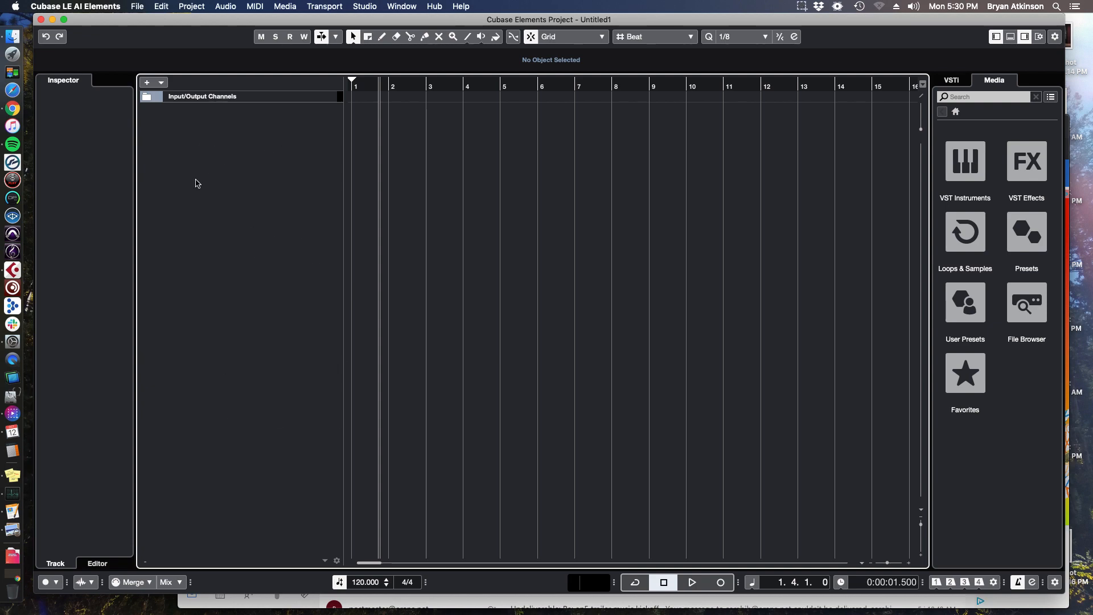
{"action": "right_click", "coordinate": [200, 166]}
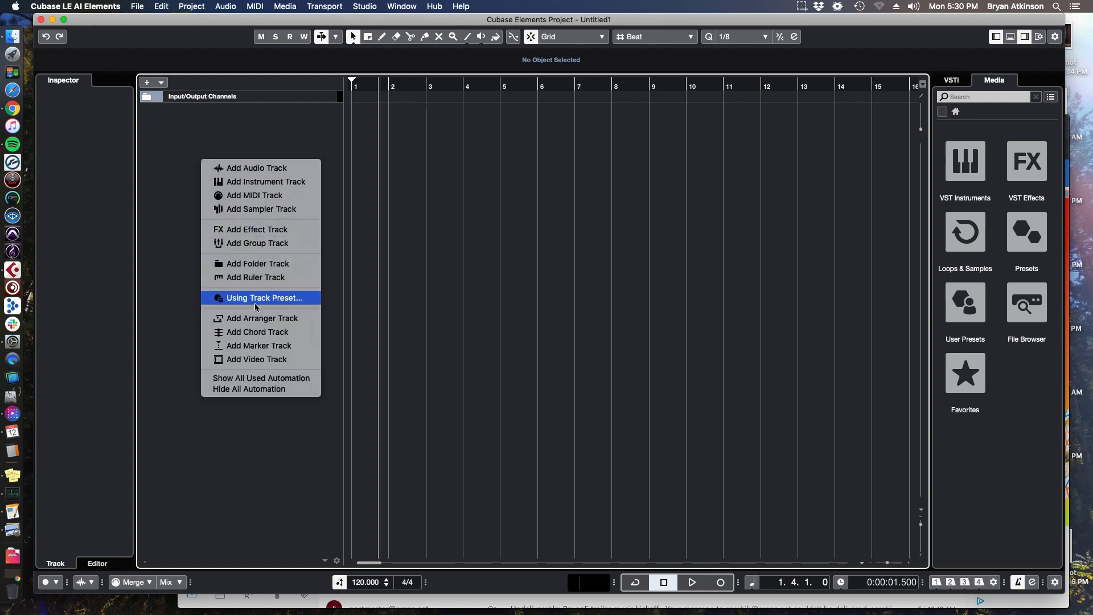
{"action": "left_click", "coordinate": [263, 135]}
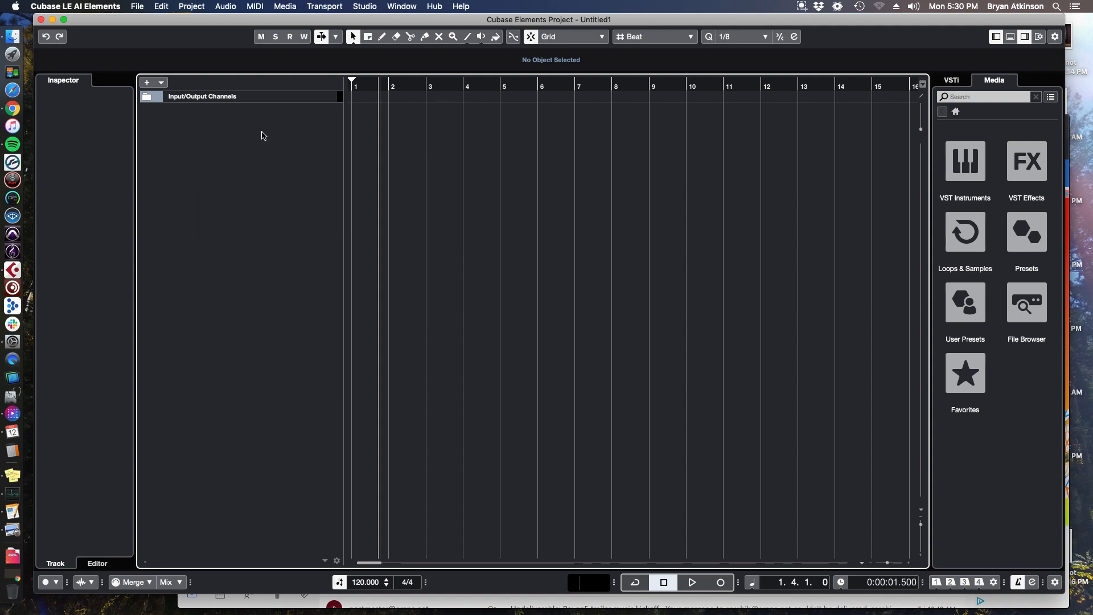
Step: Return the project cursor to the start of bar 1 and review the available quantize presets
{"action": "left_click", "coordinate": [365, 86]}
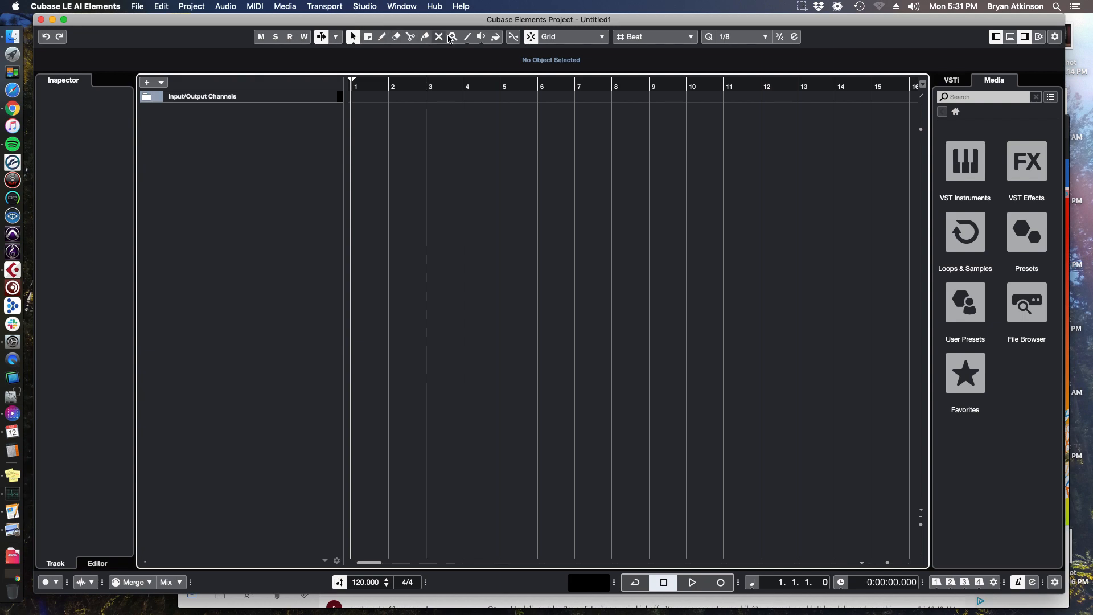
{"action": "left_click", "coordinate": [533, 37]}
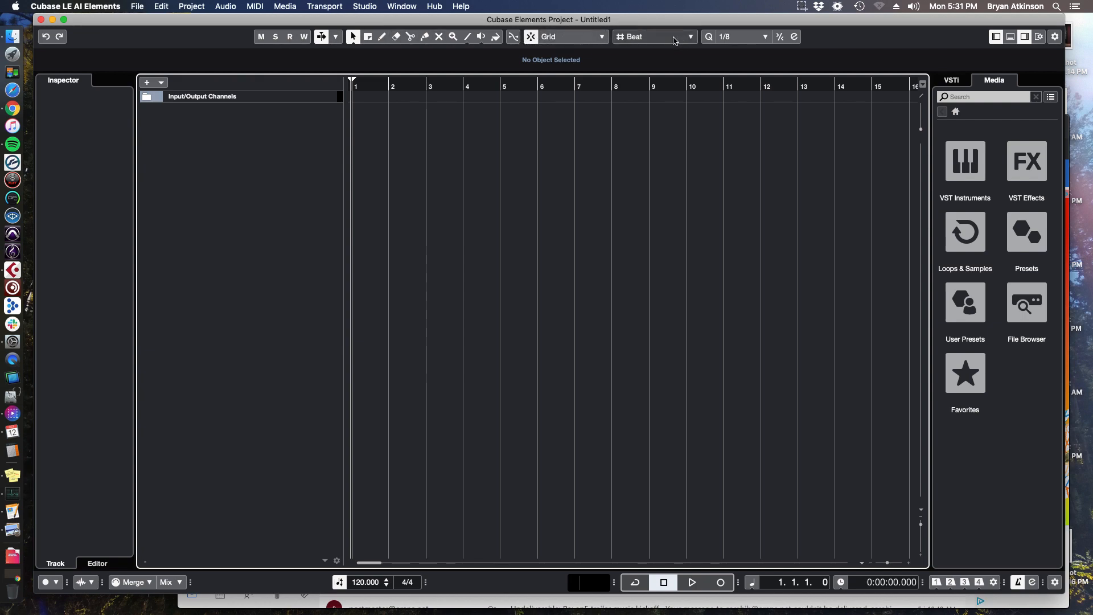
{"action": "left_click", "coordinate": [742, 38]}
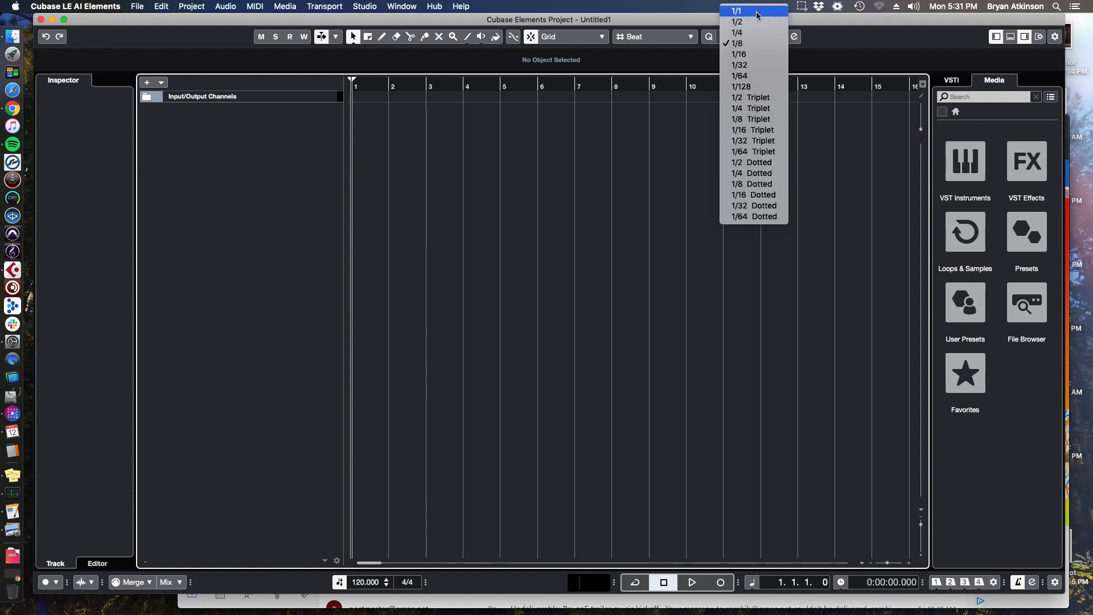
{"action": "left_click", "coordinate": [739, 37]}
{"action": "left_click", "coordinate": [737, 38]}
{"action": "mouse_move", "coordinate": [748, 12]}
{"action": "left_click", "coordinate": [750, 42]}
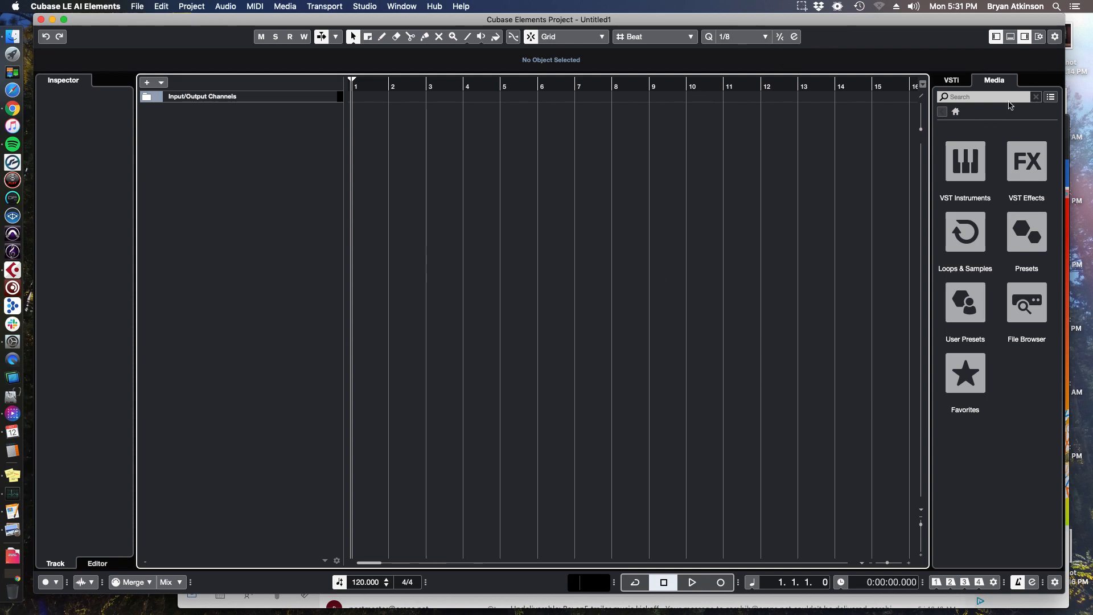
Step: Look at the VSTi and Media sections of the Right Zone and toggle that zone off and on
{"action": "left_click", "coordinate": [952, 80]}
{"action": "left_click", "coordinate": [995, 80]}
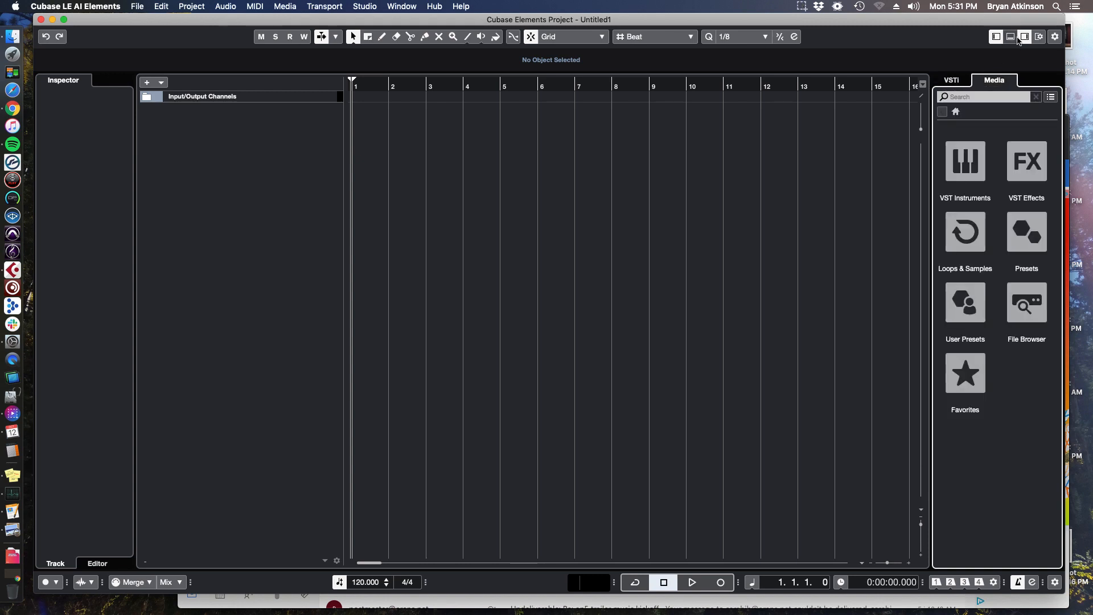
{"action": "left_click", "coordinate": [1024, 36]}
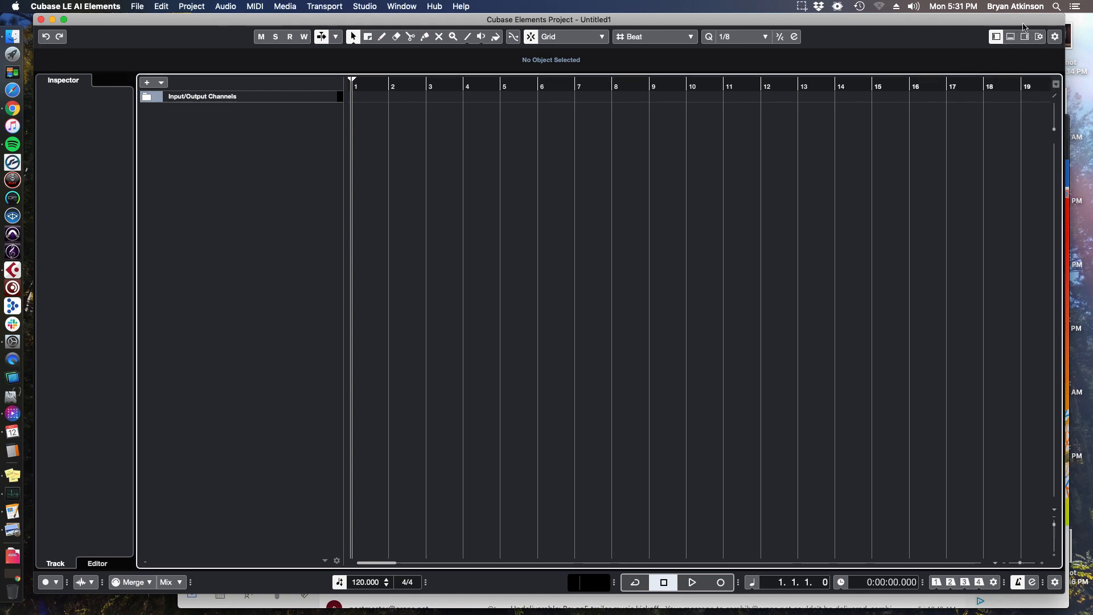
{"action": "left_click", "coordinate": [1024, 36]}
{"action": "left_click", "coordinate": [1025, 36]}
{"action": "left_click", "coordinate": [1025, 37]}
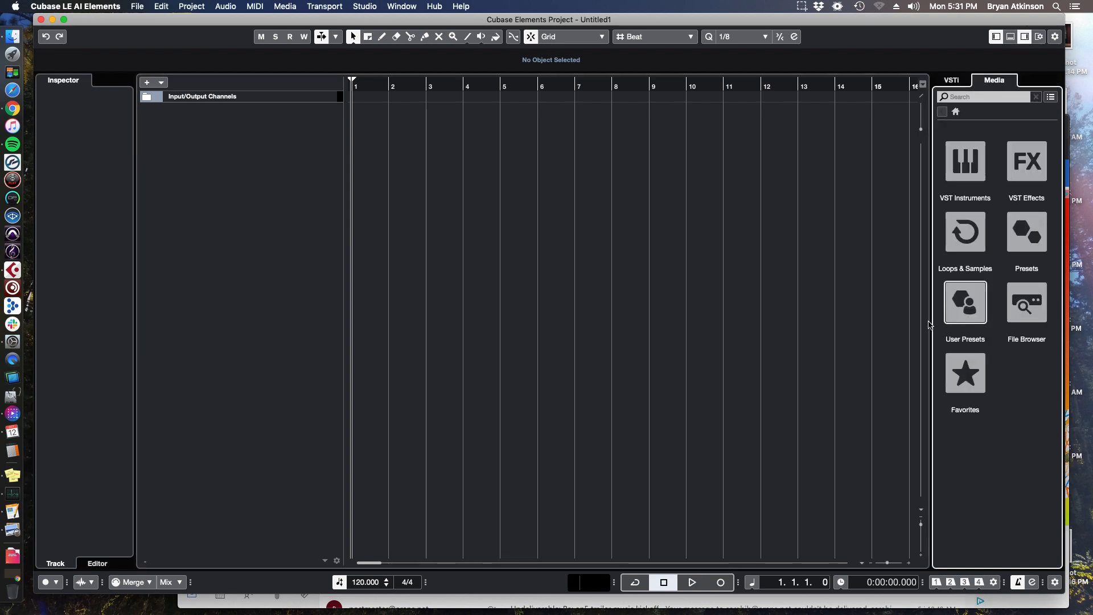
{"action": "left_click", "coordinate": [968, 239]}
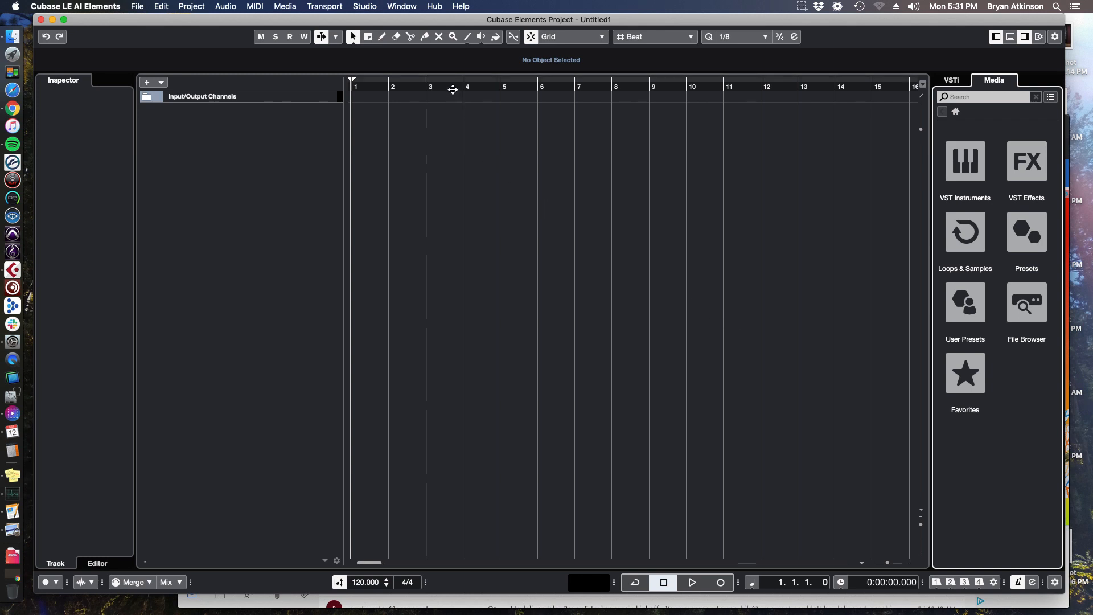
Step: Zoom the timeline in horizontally until only the first few bars show, and zoom back out to about thirteen bars
{"action": "left_click", "coordinate": [461, 162]}
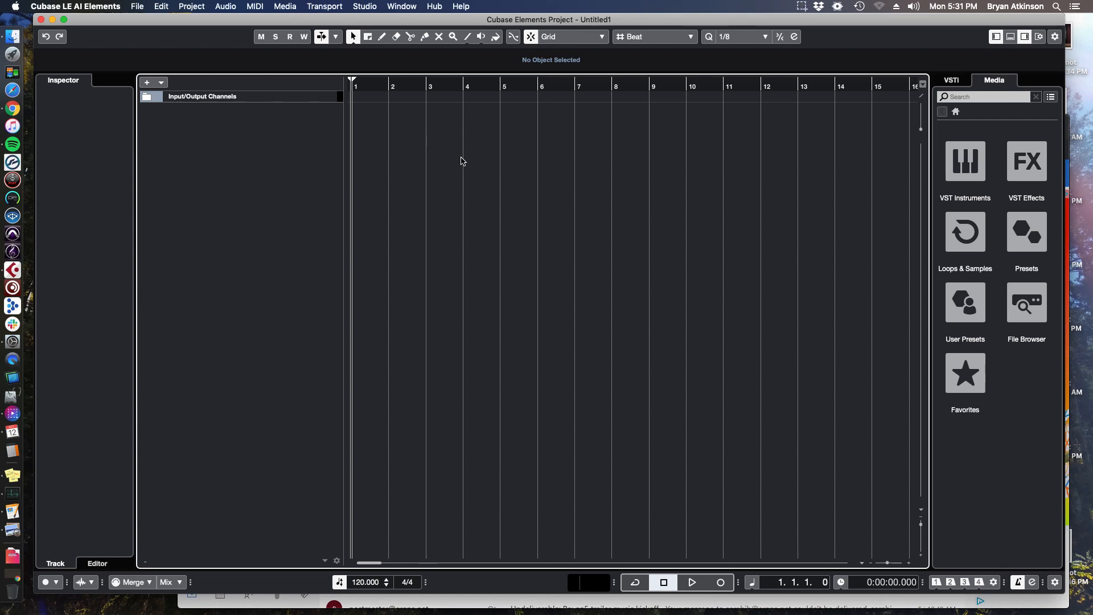
{"action": "key", "text": "h"}
{"action": "key", "text": "h"}
{"action": "key", "text": "h"}
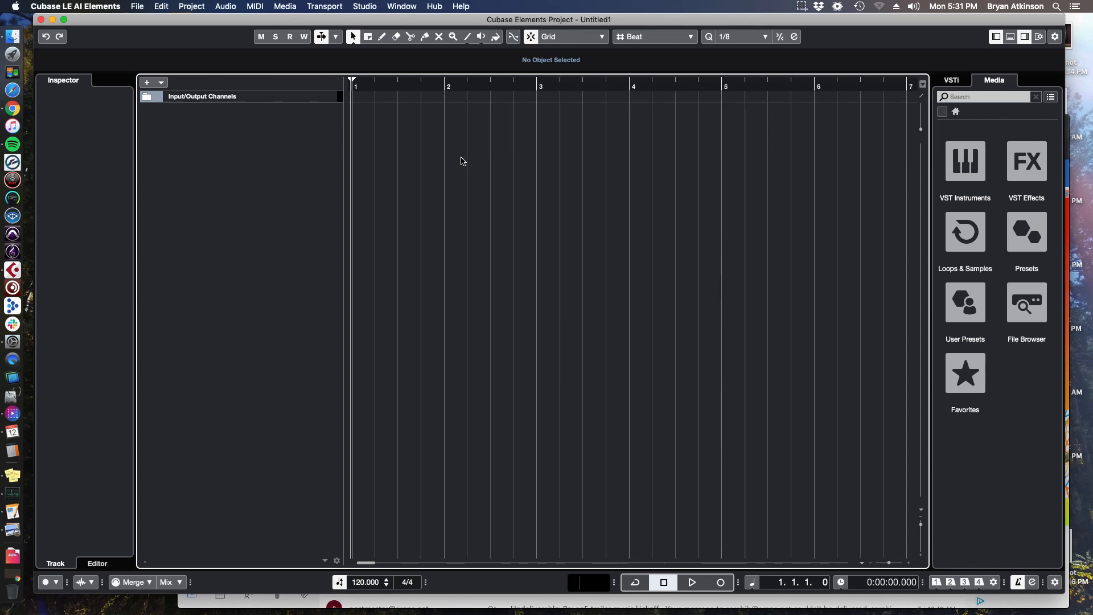
{"action": "key", "text": "h"}
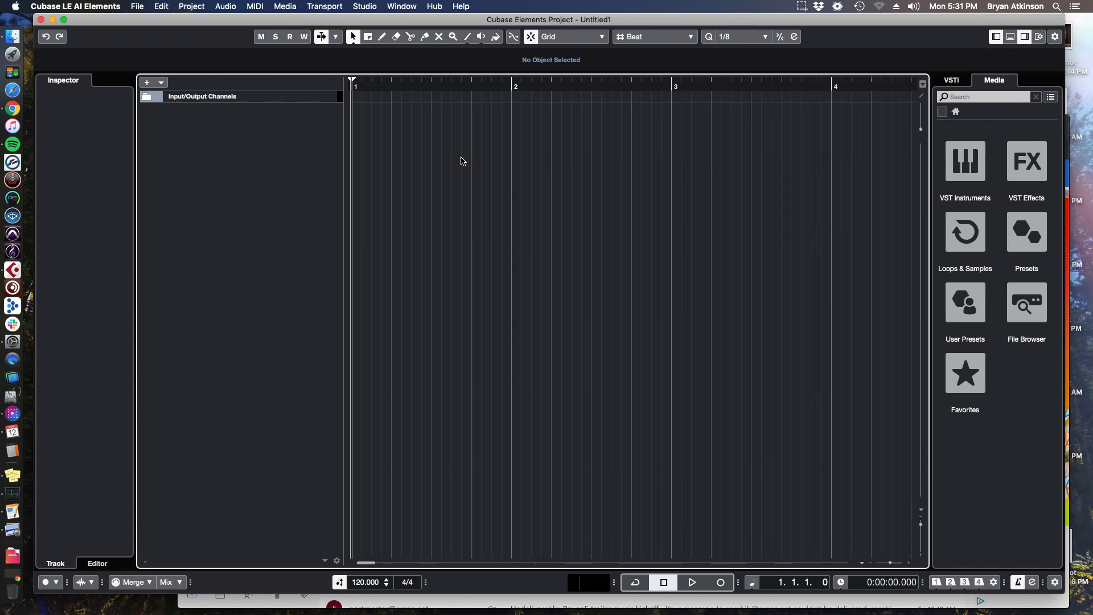
{"action": "key", "text": "g"}
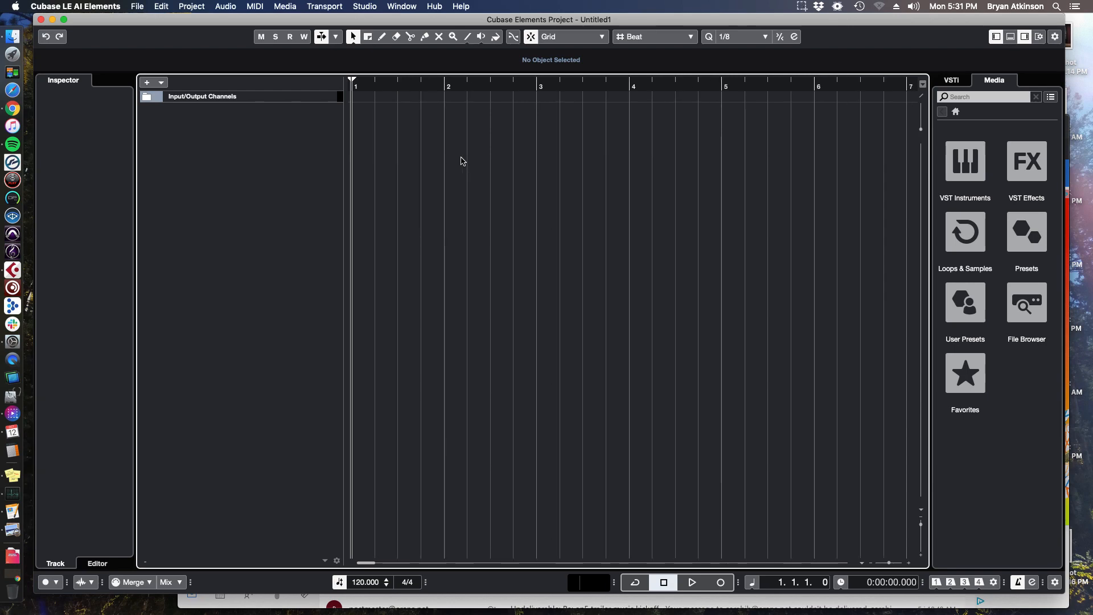
{"action": "key", "text": "g"}
{"action": "key", "text": "g"}
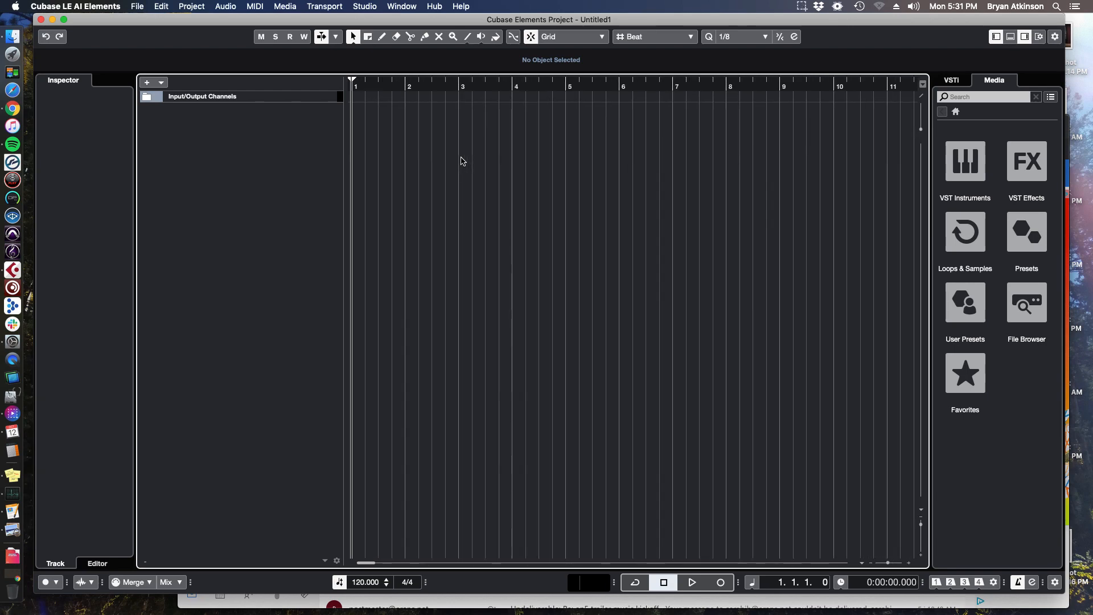
{"action": "key", "text": "g"}
Step: Position the project cursor at the start of bar 2 on the ruler
{"action": "left_click", "coordinate": [432, 96]}
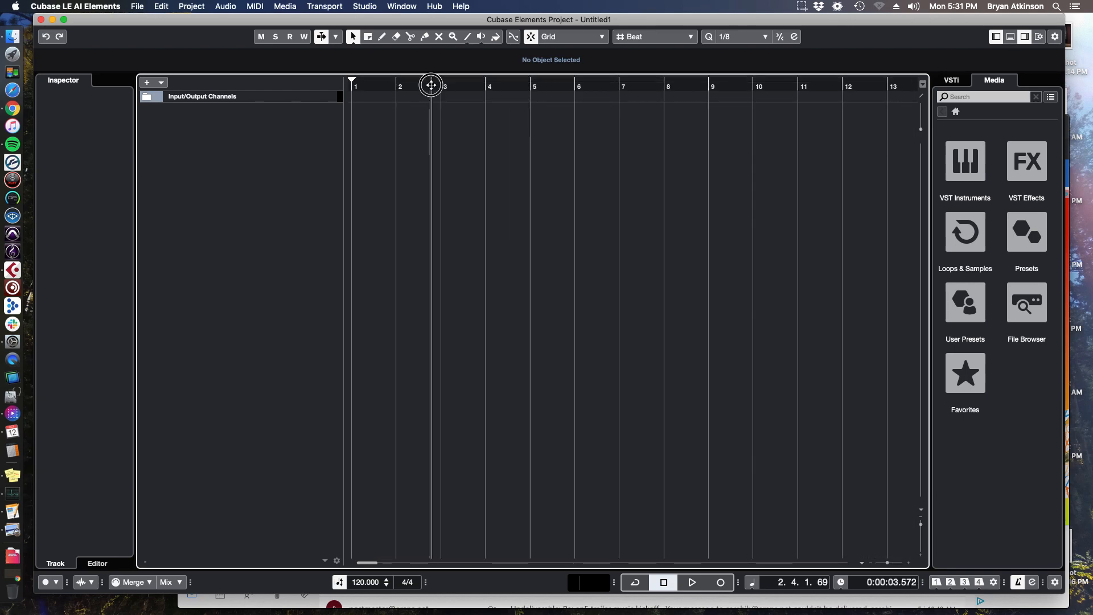
{"action": "key", "text": "h"}
{"action": "left_click_drag", "start_coordinate": [432, 94], "coordinate": [391, 103]}
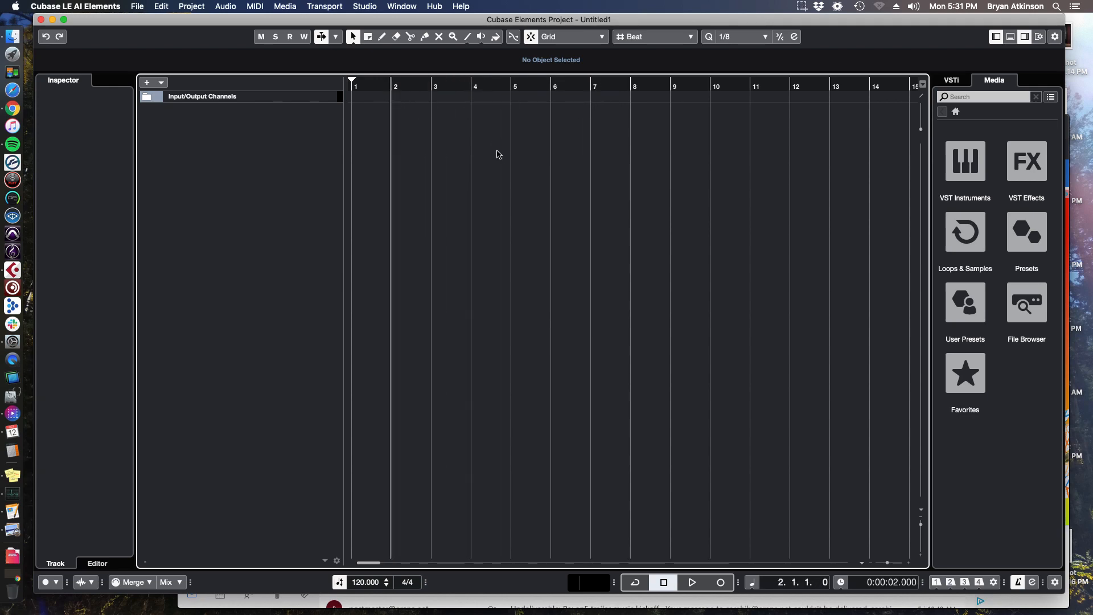
Step: Wind the project cursor forward and backward along the timeline, ending at about bar 5, beat 3
{"action": "key", "text": "KP_Add"}
{"action": "key", "text": "KP_Subtract"}
{"action": "key", "text": "KP_Add"}
{"action": "key", "text": "KP_Subtract"}
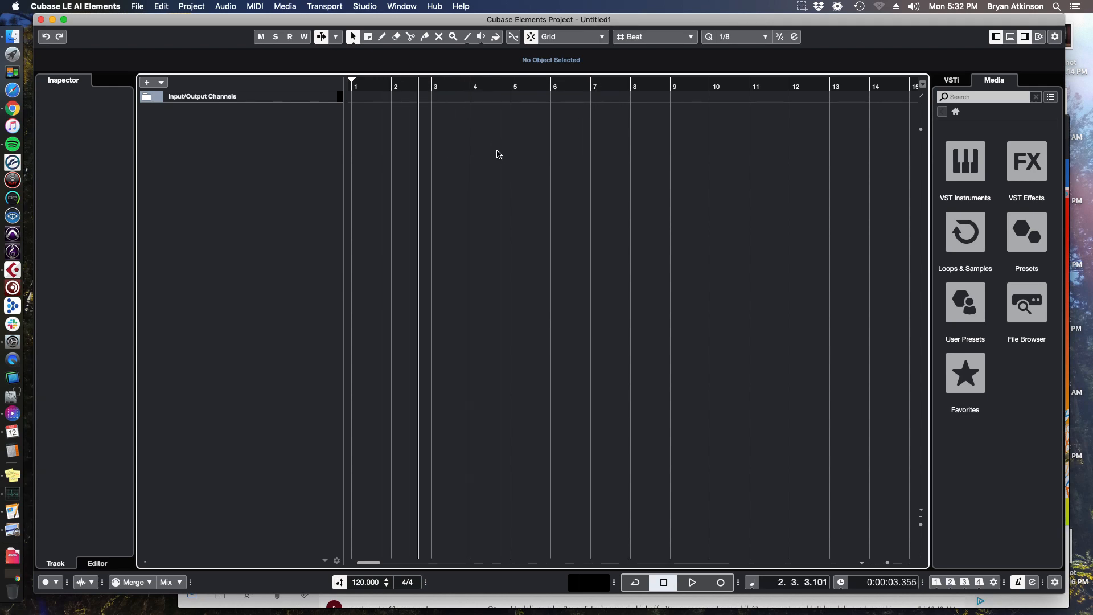
{"action": "key", "text": "KP_Subtract"}
{"action": "key", "text": "KP_Add"}
{"action": "key", "text": "KP_Subtract"}
{"action": "key", "text": "KP_Add"}
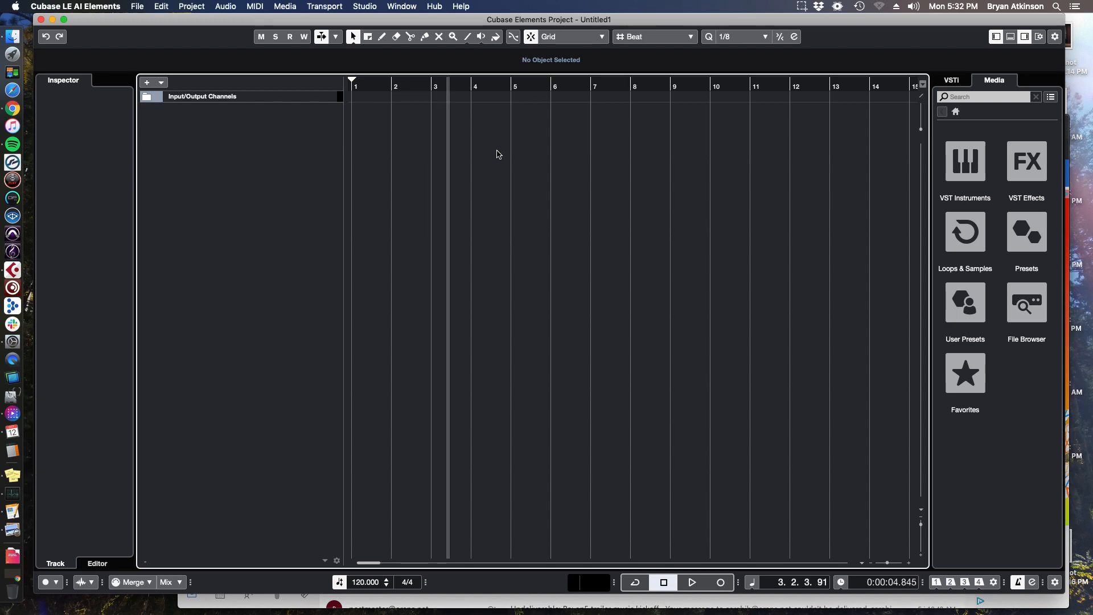
{"action": "key", "text": "KP_Add"}
{"action": "key", "text": "KP_Subtract"}
{"action": "key", "text": "KP_Subtract"}
{"action": "key", "text": "KP_Add"}
{"action": "key", "text": "KP_Subtract"}
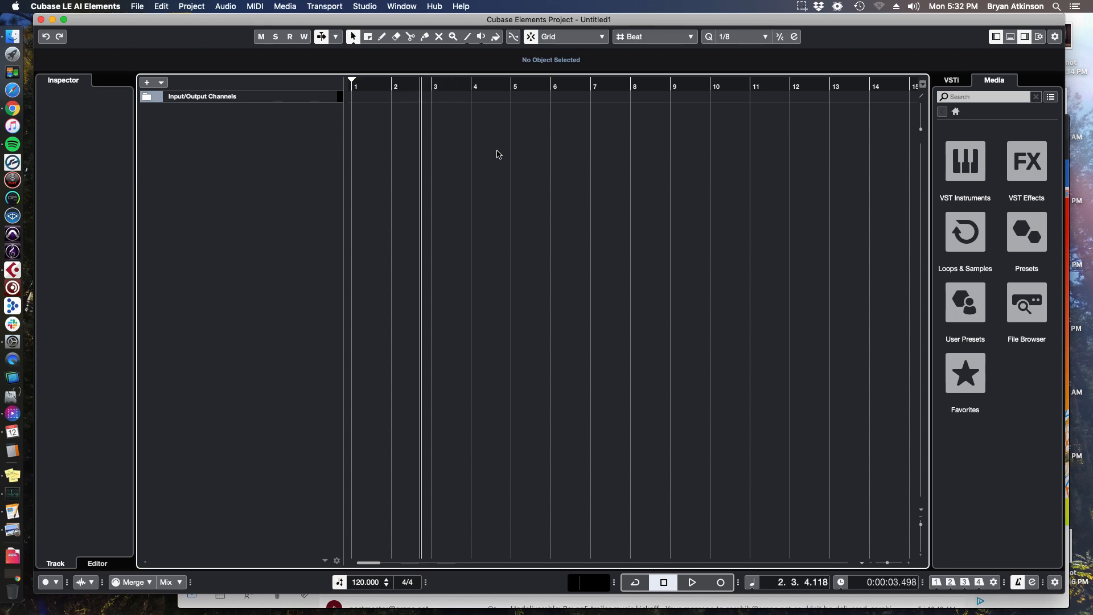
{"action": "key", "text": "KP_Add"}
{"action": "key", "text": "KP_Add"}
{"action": "key", "text": "KP_Add"}
{"action": "key", "text": "KP_Add"}
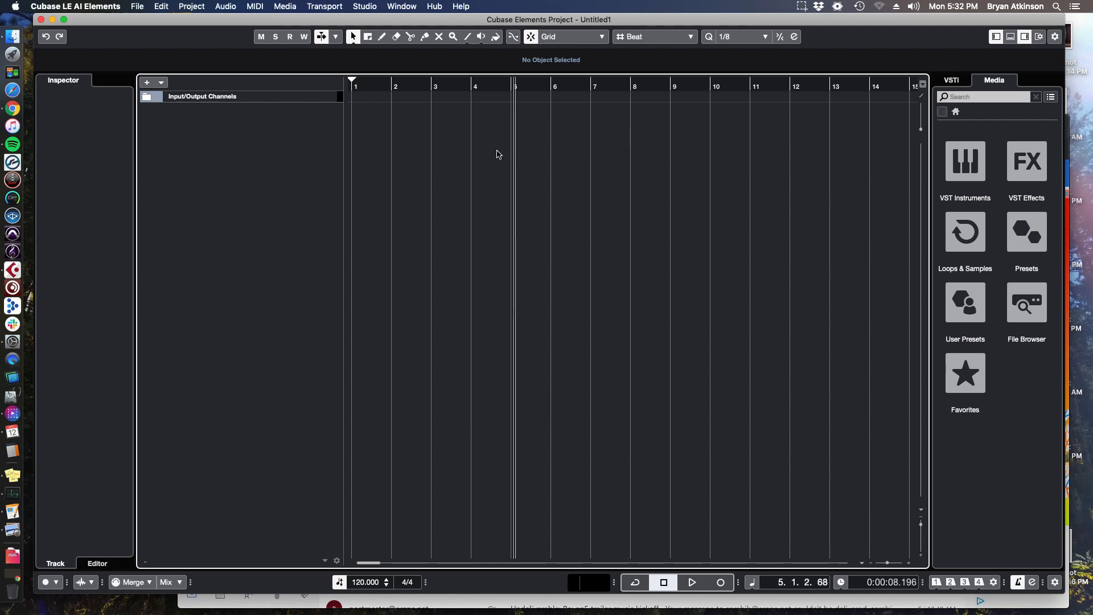
{"action": "key", "text": "KP_Add"}
{"action": "key", "text": "KP_Subtract"}
{"action": "key", "text": "KP_Subtract"}
{"action": "key", "text": "KP_Add"}
{"action": "key", "text": "KP_Add"}
{"action": "key", "text": "KP_Add"}
{"action": "key", "text": "KP_Subtract"}
{"action": "key", "text": "KP_Subtract"}
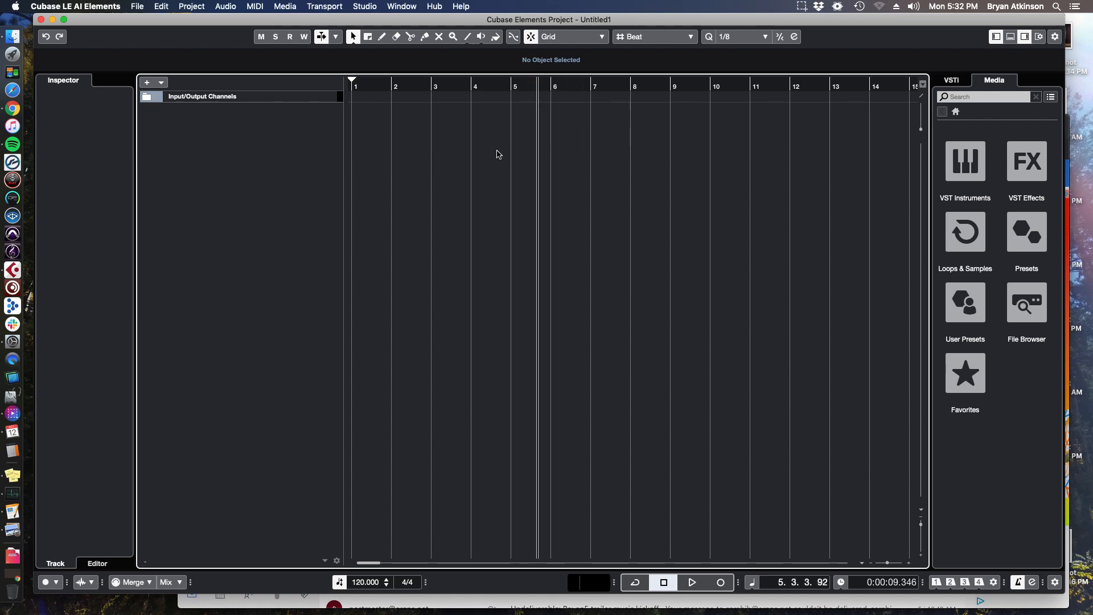
Step: Reposition the project cursor to about bar 5, beat 4 on the ruler and start and stop playback twice with the metronome on
{"action": "left_click", "coordinate": [490, 87]}
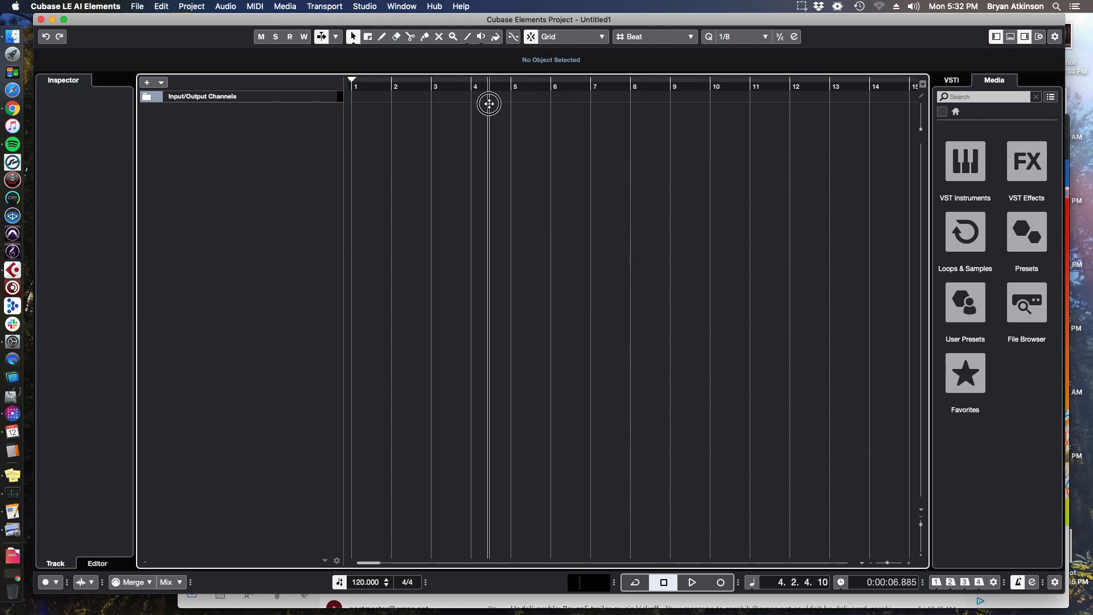
{"action": "left_click", "coordinate": [739, 583]}
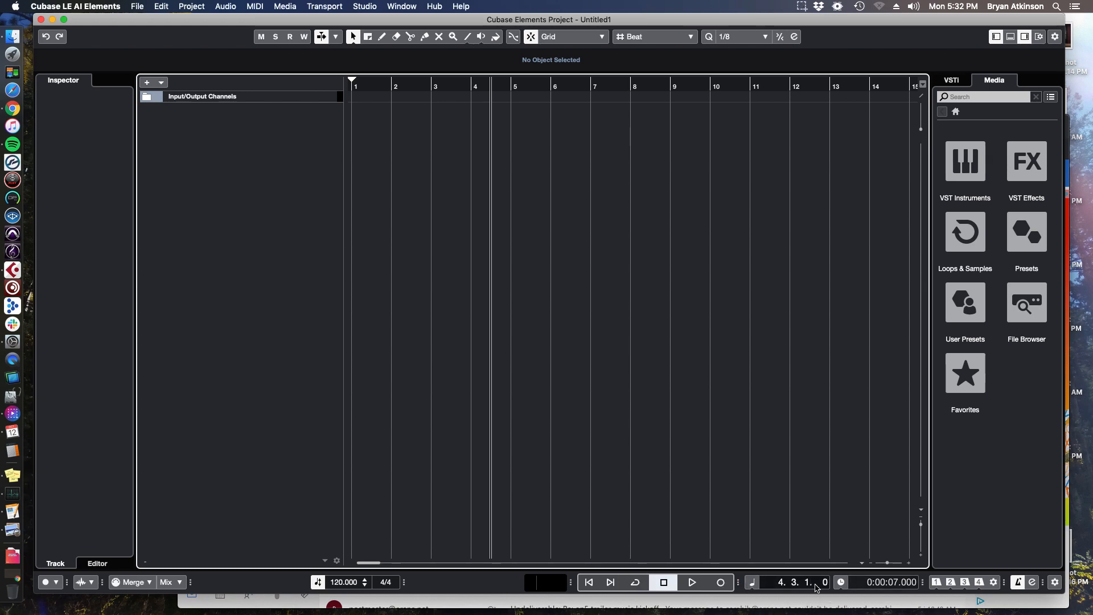
{"action": "left_click", "coordinate": [540, 86]}
{"action": "key", "text": "space"}
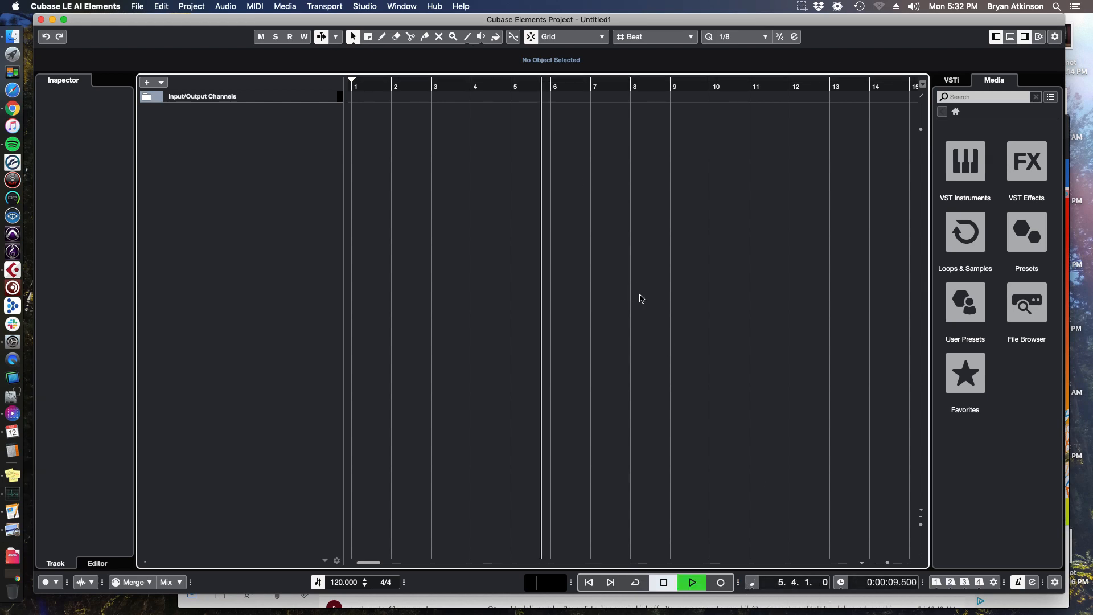
{"action": "key", "text": "space"}
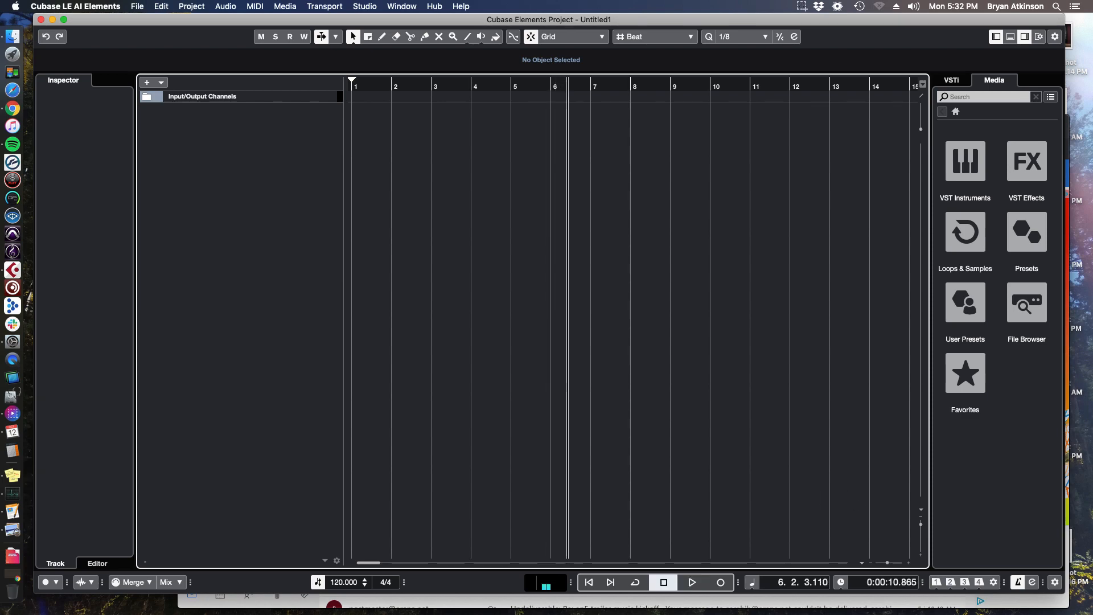
{"action": "left_click", "coordinate": [646, 263]}
{"action": "key", "text": "space"}
{"action": "key", "text": "space"}
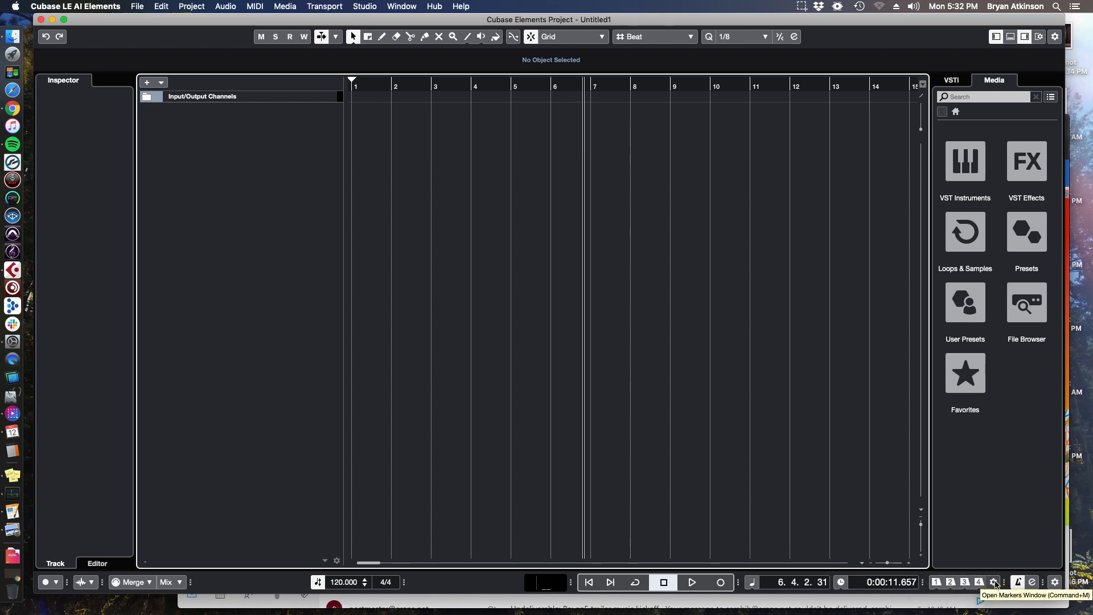
Step: Play the project briefly with the metronome off, switch it back on and return the project cursor to bar 1
{"action": "key", "text": "space"}
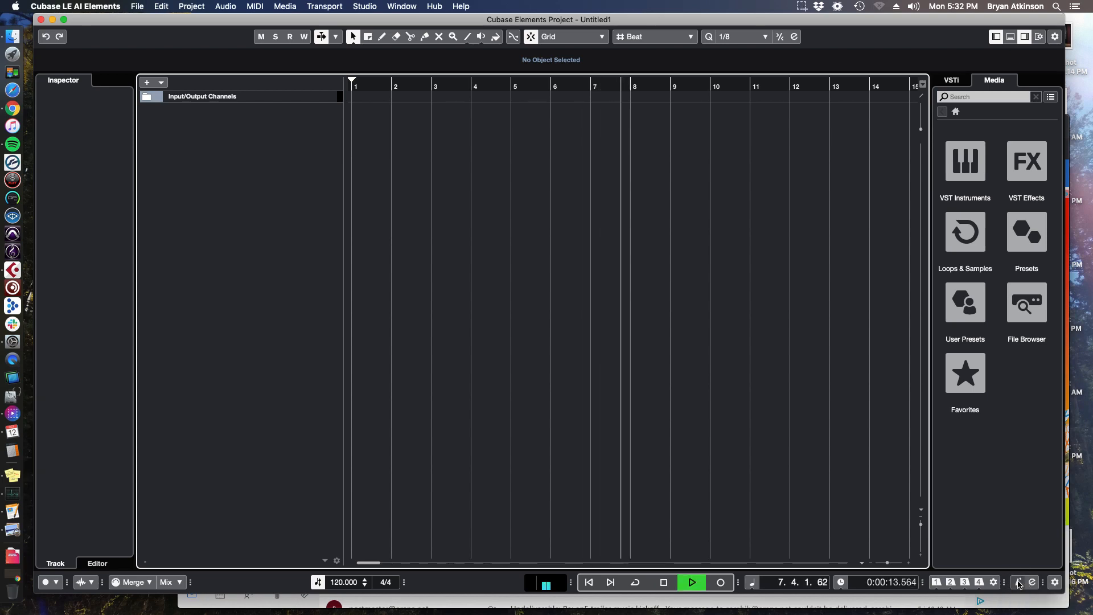
{"action": "key", "text": "space"}
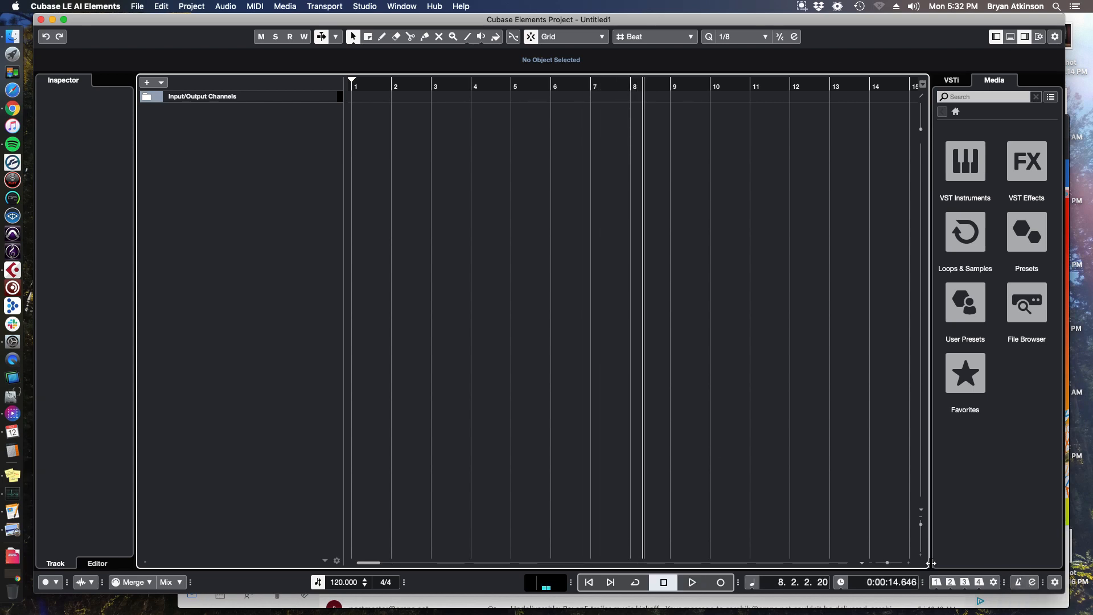
{"action": "left_click", "coordinate": [1013, 582]}
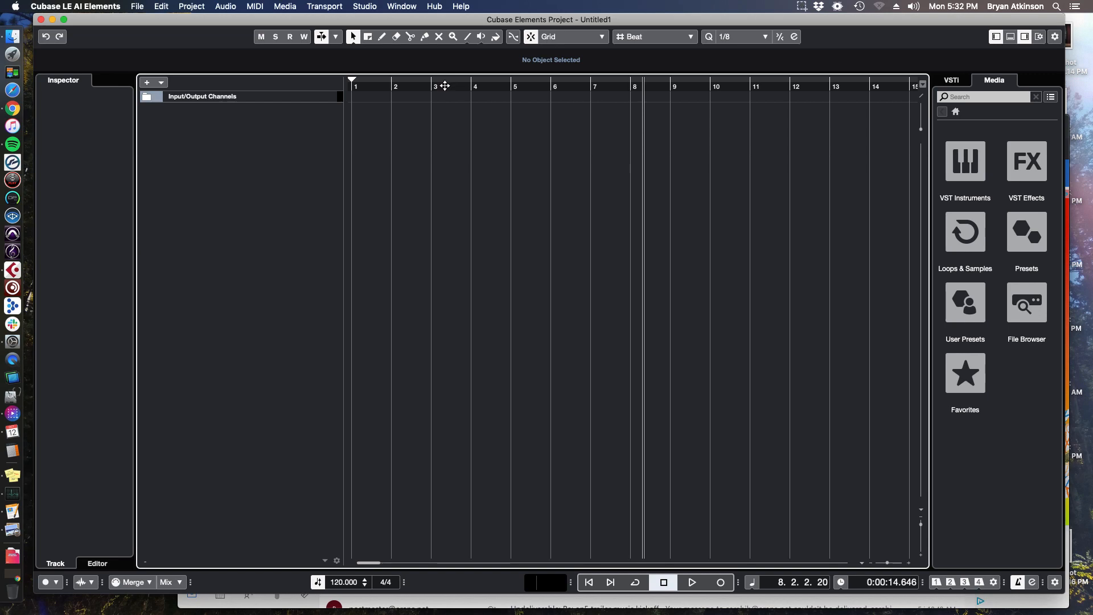
{"action": "left_click_drag", "start_coordinate": [442, 86], "coordinate": [339, 95]}
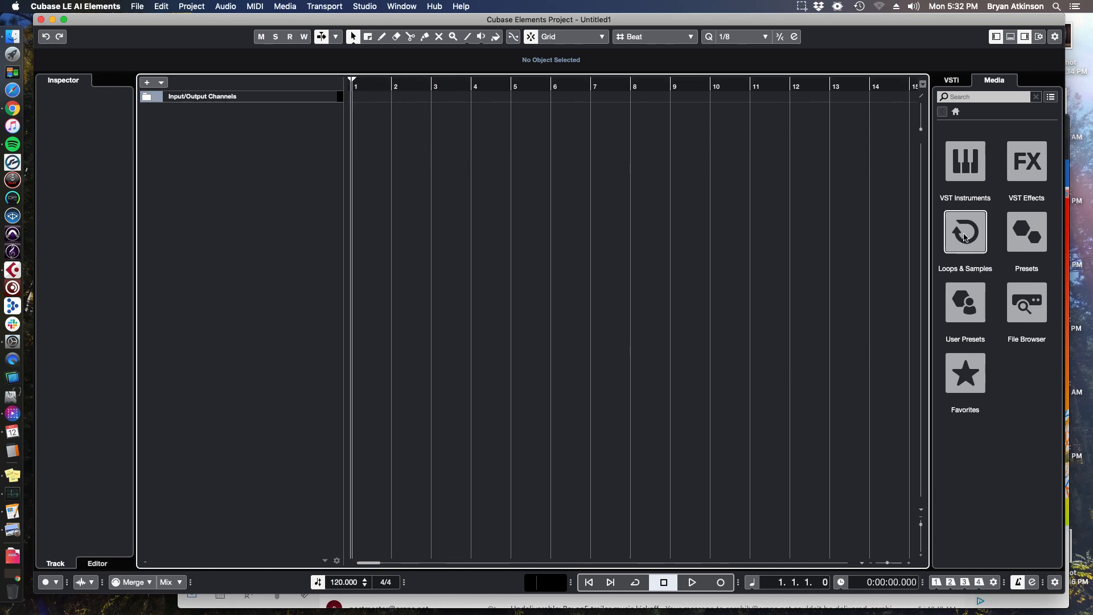
Step: Open Loops & Samples in the media browser and look through the available sound libraries
{"action": "left_click", "coordinate": [957, 109]}
{"action": "left_click", "coordinate": [955, 111]}
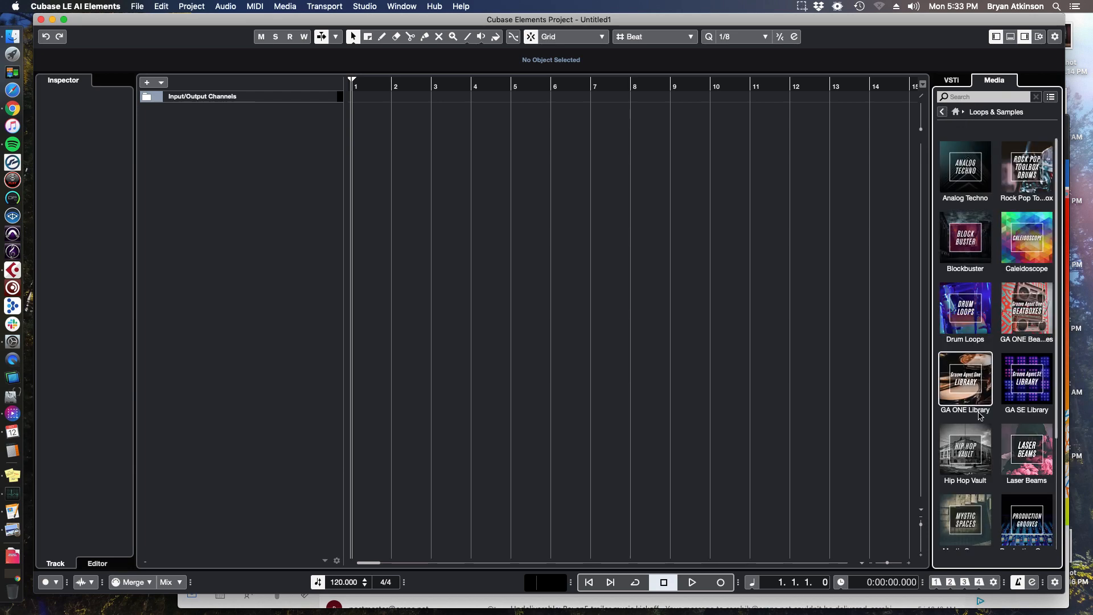
{"action": "scroll", "coordinate": [1003, 385], "scroll_direction": "down", "scroll_amount": 5}
{"action": "scroll", "coordinate": [997, 386], "scroll_direction": "up", "scroll_amount": 5}
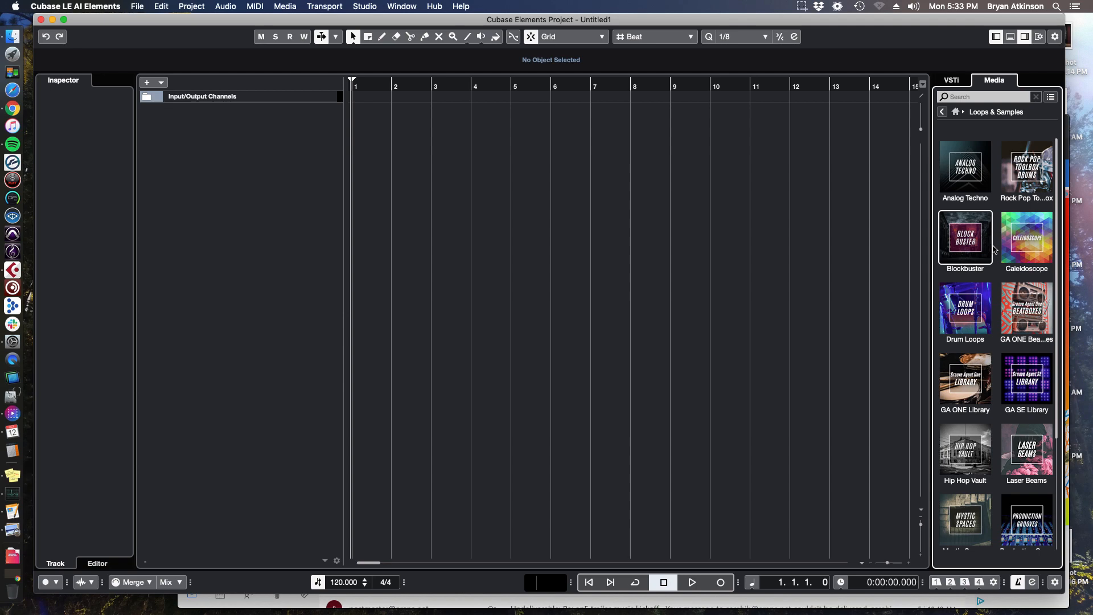
{"action": "scroll", "coordinate": [1003, 307], "scroll_direction": "down", "scroll_amount": 3}
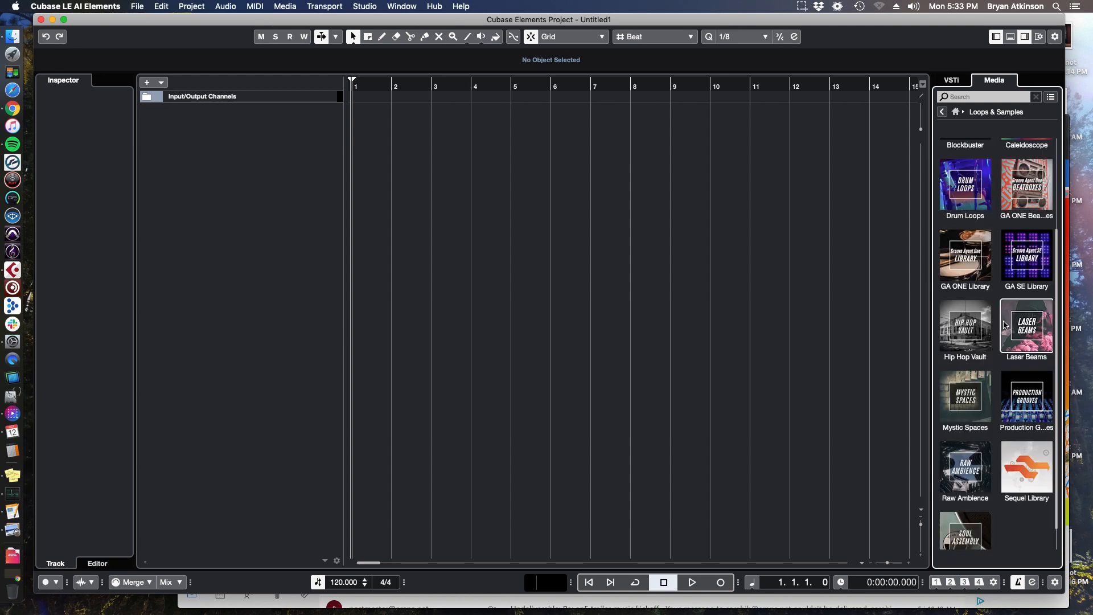
{"action": "scroll", "coordinate": [1004, 325], "scroll_direction": "up", "scroll_amount": 3}
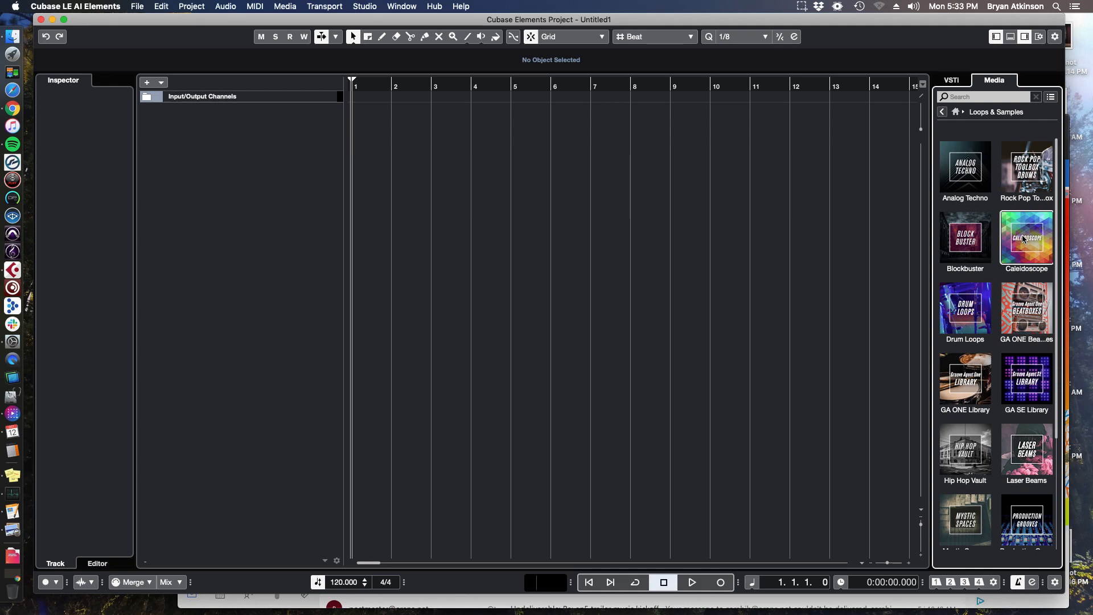
Step: Look through the sounds in the Caleidoscope library and return to the Loops & Samples overview
{"action": "left_click", "coordinate": [1023, 235]}
{"action": "scroll", "coordinate": [1020, 244], "scroll_direction": "down", "scroll_amount": 10}
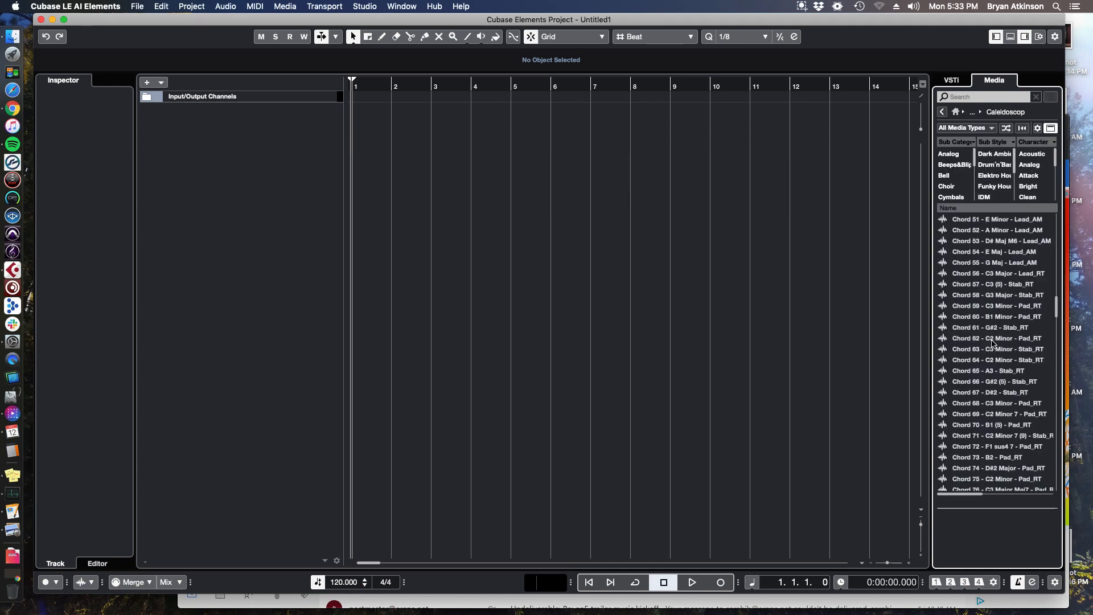
{"action": "left_click", "coordinate": [942, 112]}
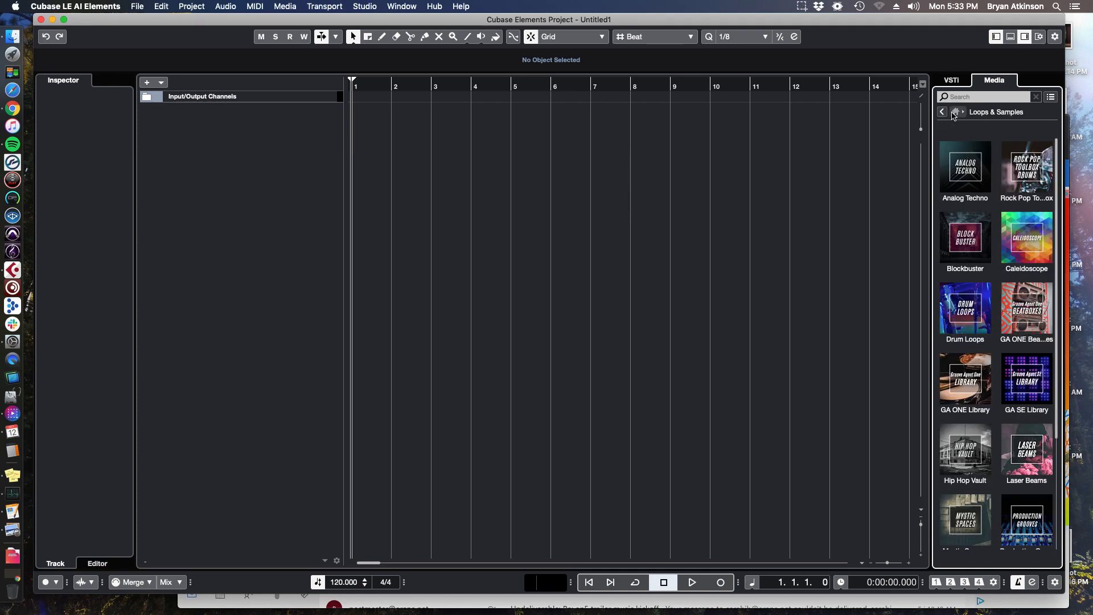
Step: Show all items across the loop libraries, clear the Beats filter and browse the sub category list
{"action": "left_click", "coordinate": [1051, 97]}
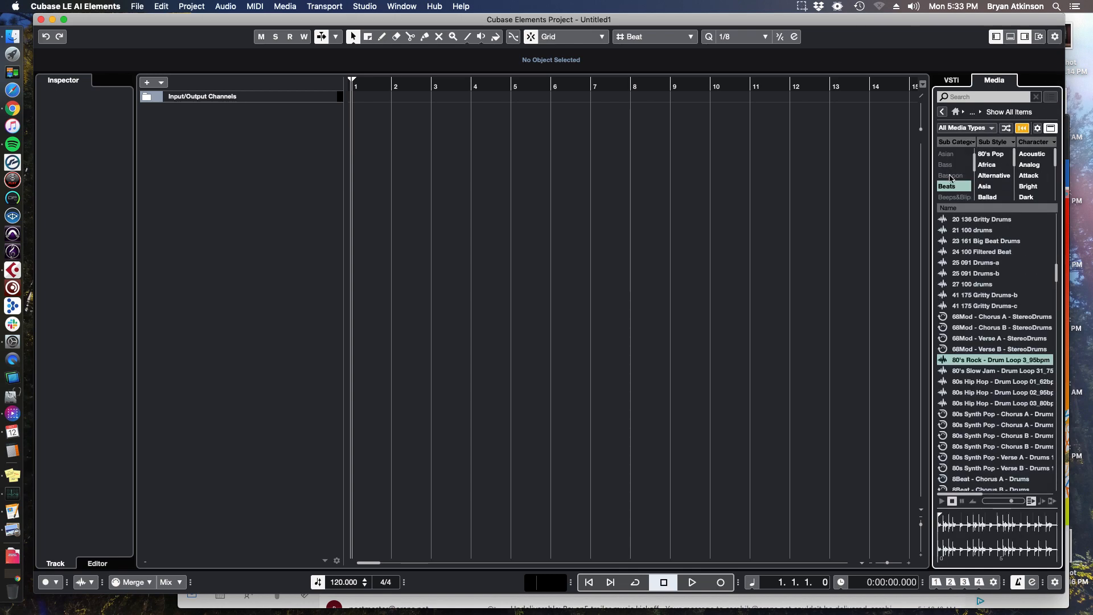
{"action": "left_click", "coordinate": [954, 183]}
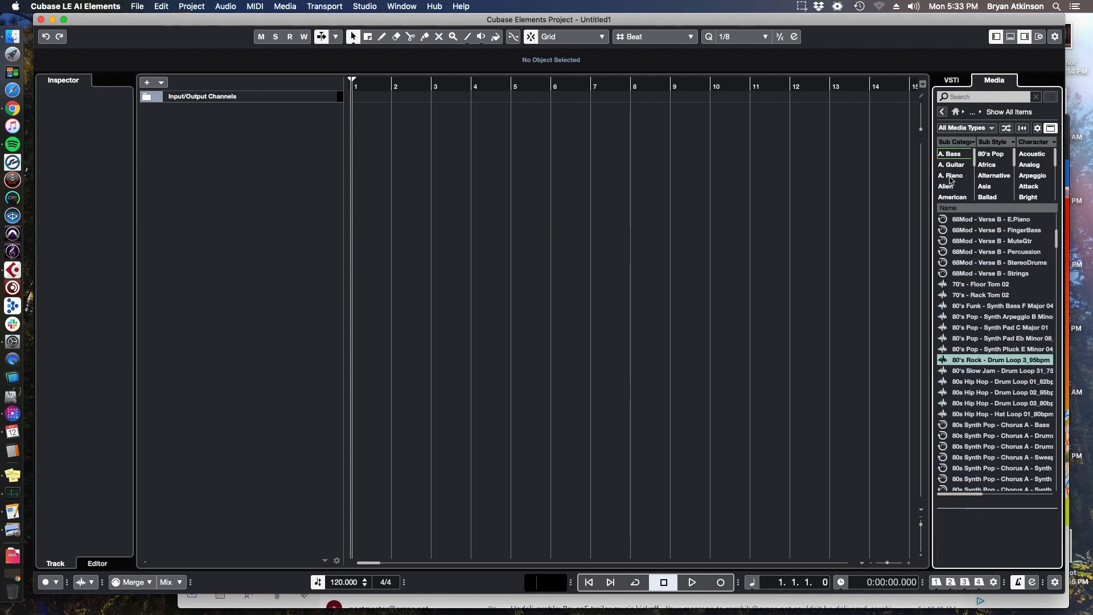
{"action": "scroll", "coordinate": [950, 180], "scroll_direction": "down", "scroll_amount": 15}
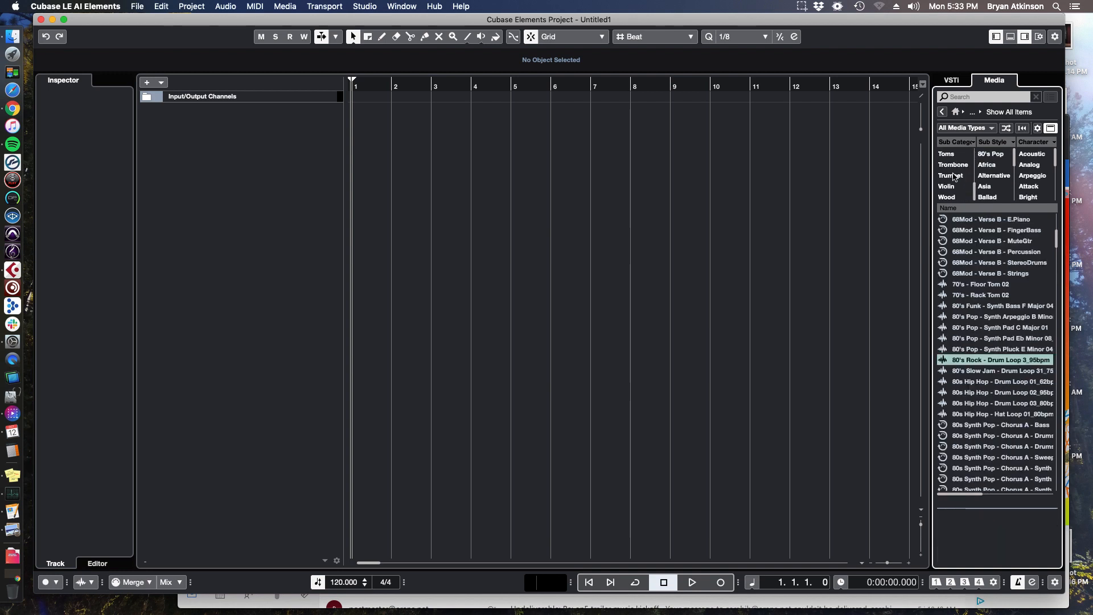
{"action": "scroll", "coordinate": [953, 180], "scroll_direction": "up", "scroll_amount": 10}
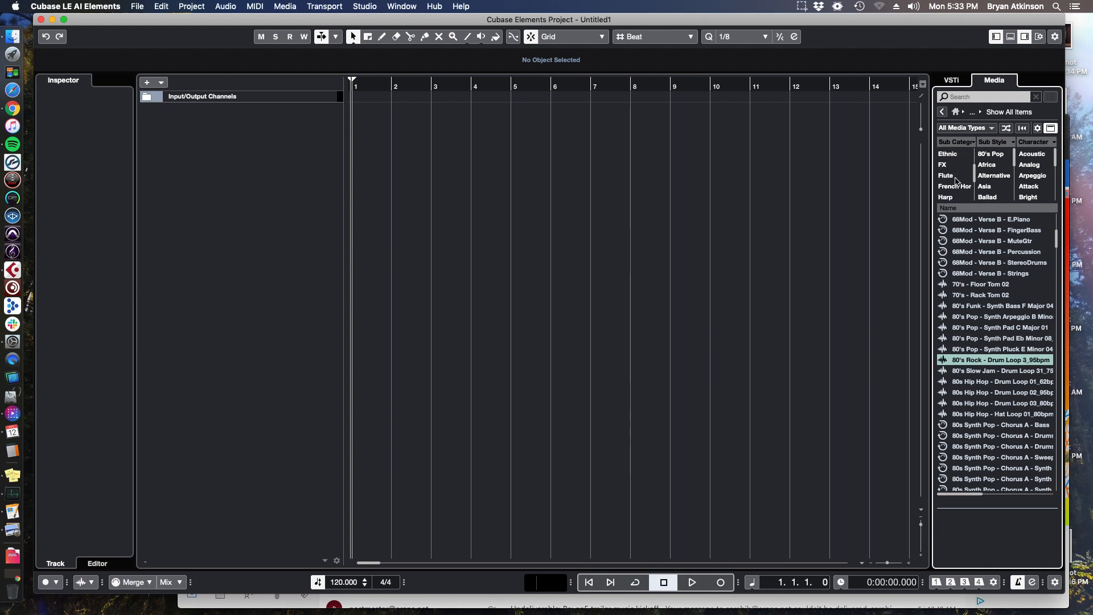
{"action": "scroll", "coordinate": [957, 180], "scroll_direction": "down", "scroll_amount": 10}
Step: Filter the loops by the Violin, Clarinet and Clap sub categories in turn, clearing each filter again
{"action": "left_click", "coordinate": [948, 185]}
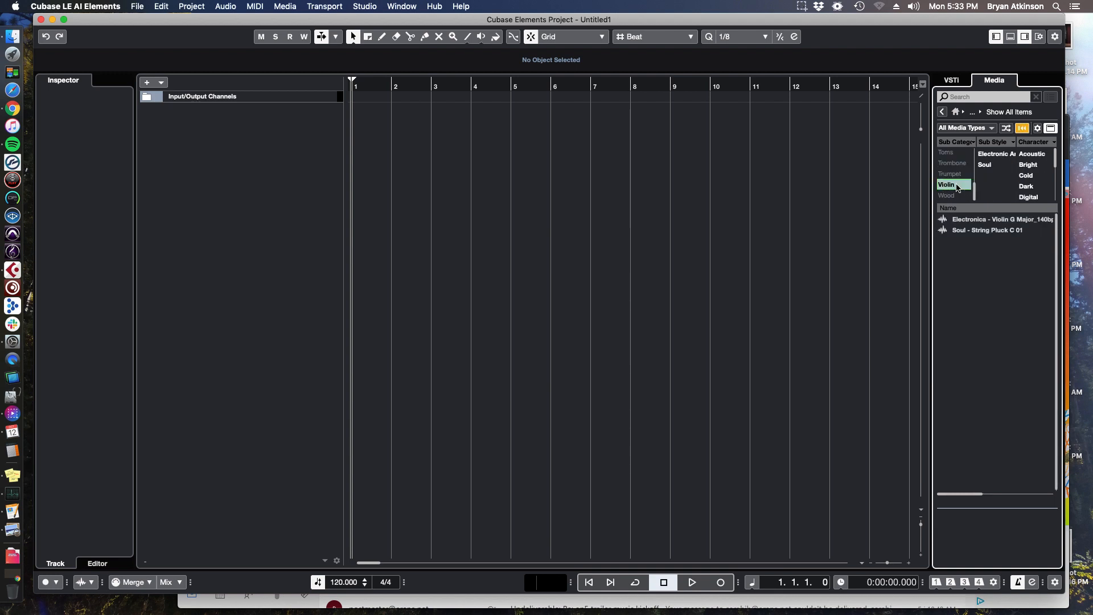
{"action": "left_click", "coordinate": [957, 187]}
{"action": "scroll", "coordinate": [957, 182], "scroll_direction": "up", "scroll_amount": 10}
{"action": "left_click", "coordinate": [957, 179]}
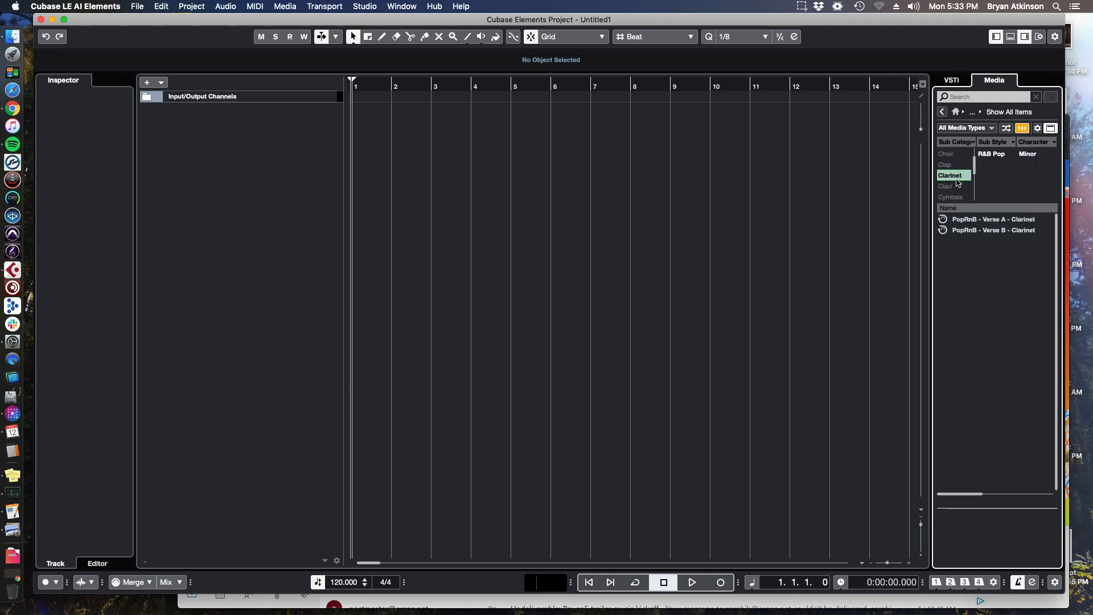
{"action": "left_click", "coordinate": [956, 168]}
{"action": "left_click", "coordinate": [956, 170]}
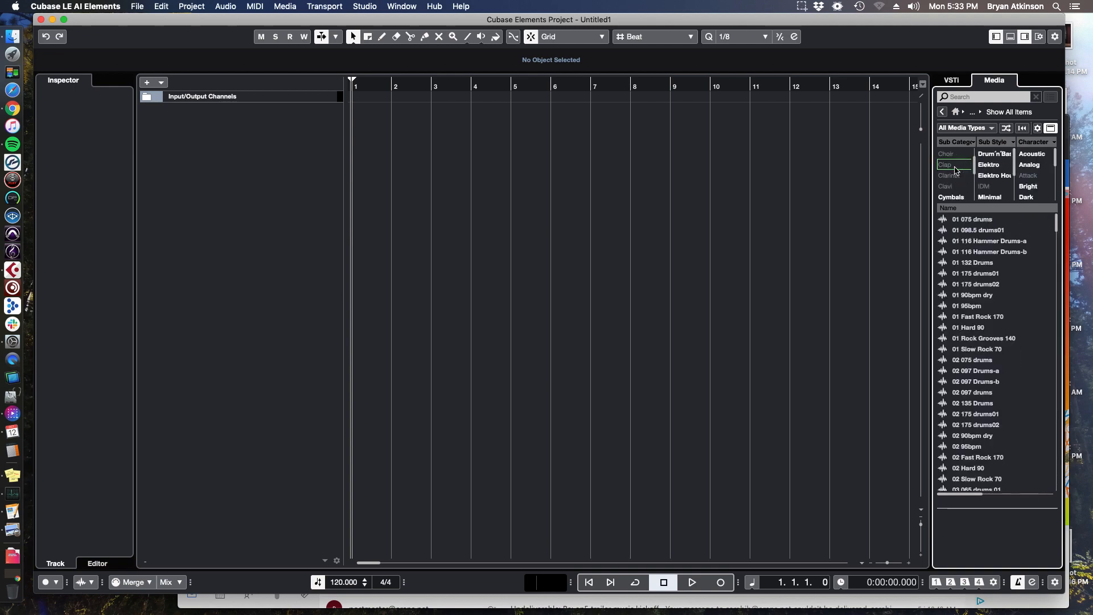
Step: Enlarge the filter section above the results list and try the American sub category, clearing it again
{"action": "left_click", "coordinate": [959, 209]}
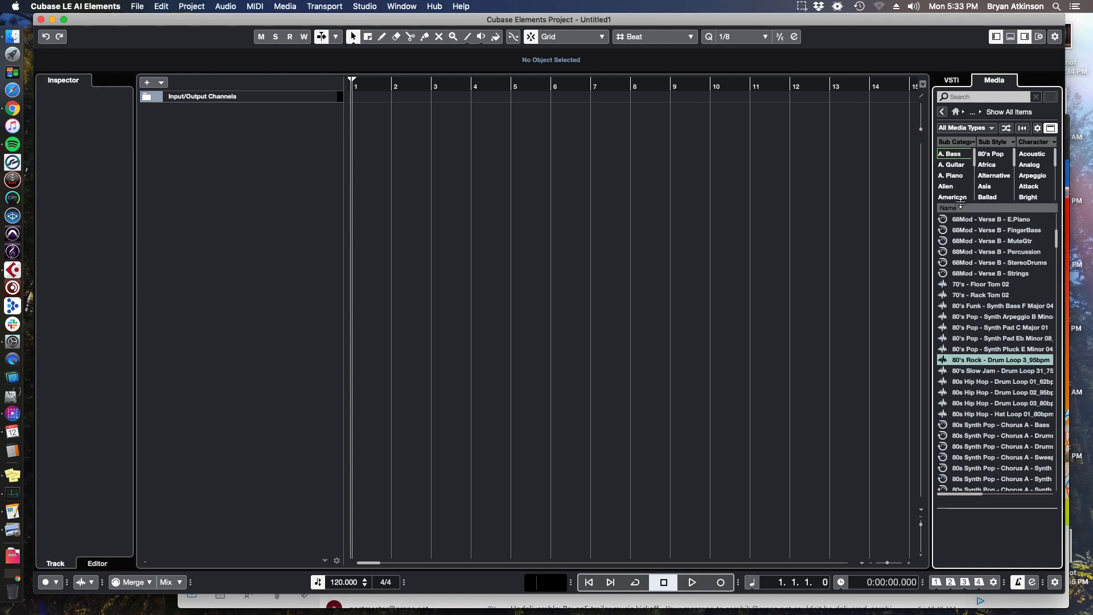
{"action": "left_click", "coordinate": [954, 197]}
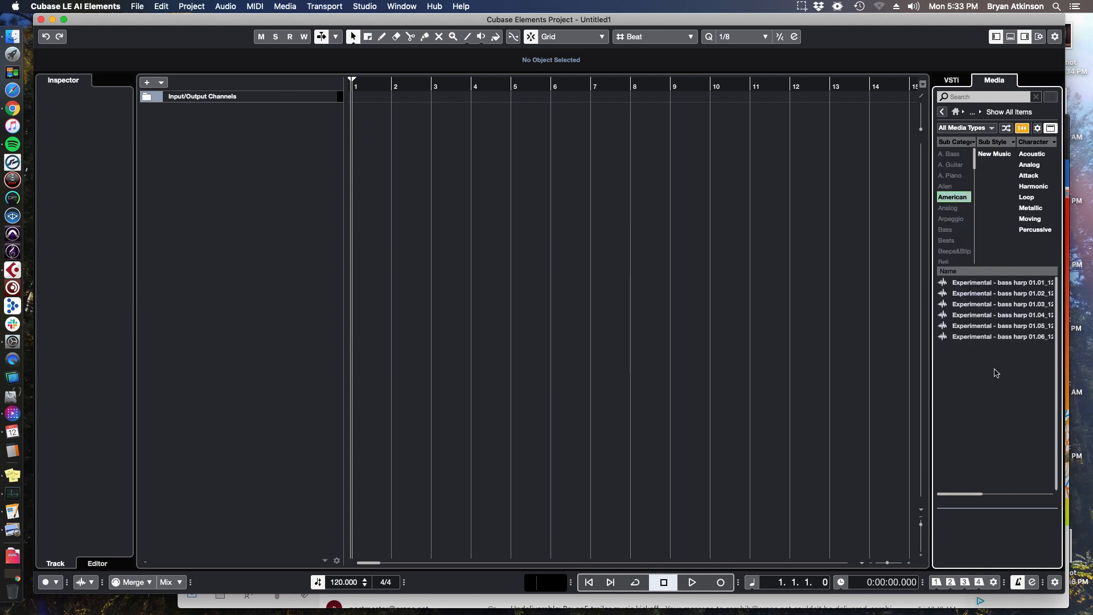
{"action": "left_click", "coordinate": [950, 198]}
{"action": "left_click", "coordinate": [950, 198]}
{"action": "left_click", "coordinate": [951, 198]}
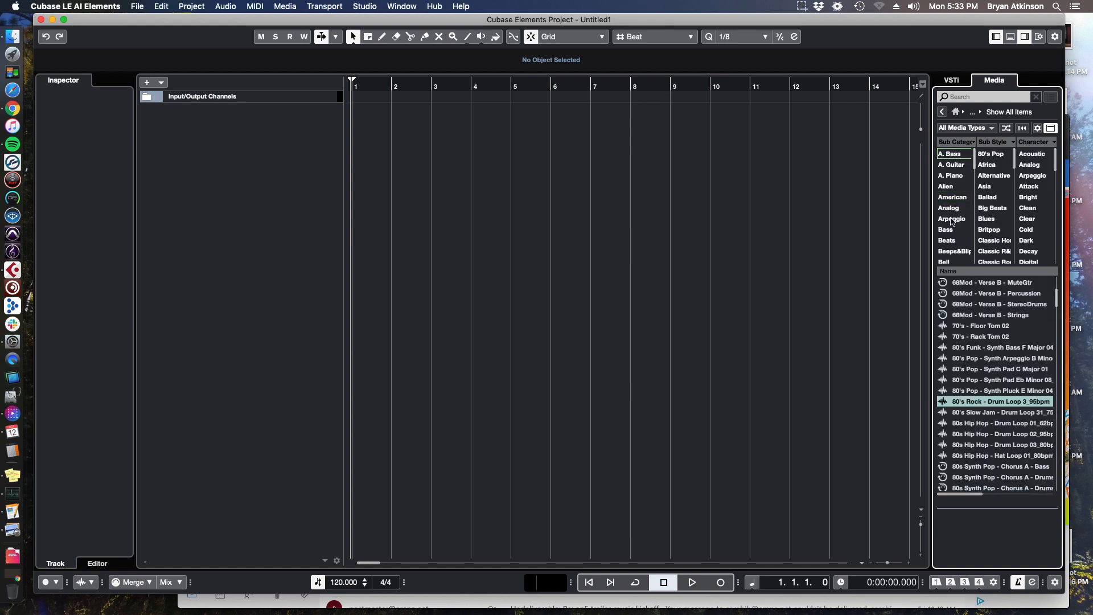
Step: Filter the media results to the Beats sub category
{"action": "scroll", "coordinate": [955, 222], "scroll_direction": "down", "scroll_amount": 1}
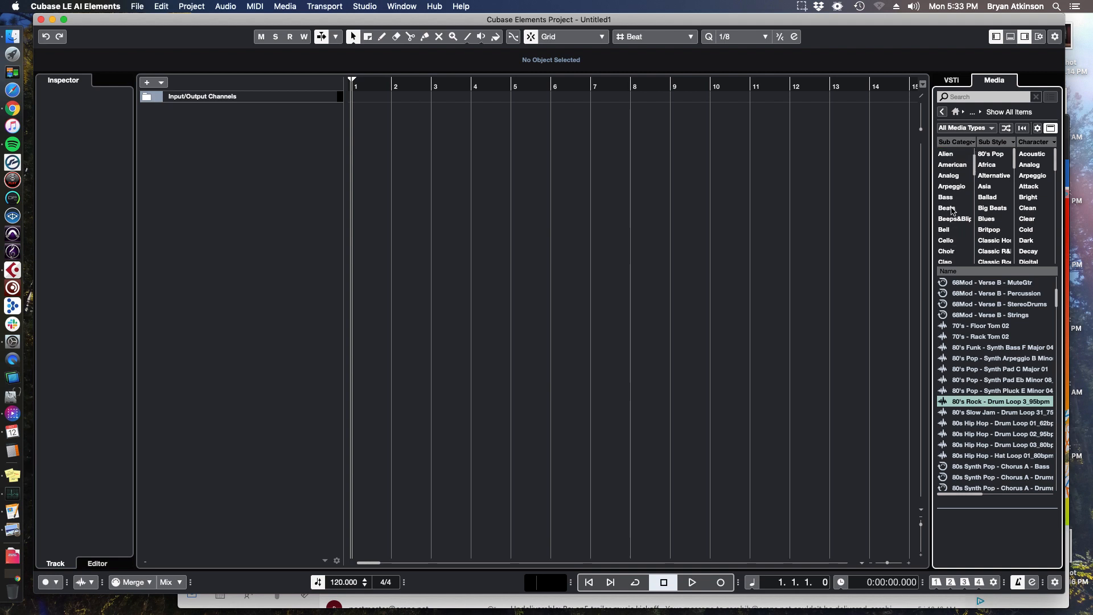
{"action": "left_click", "coordinate": [951, 210]}
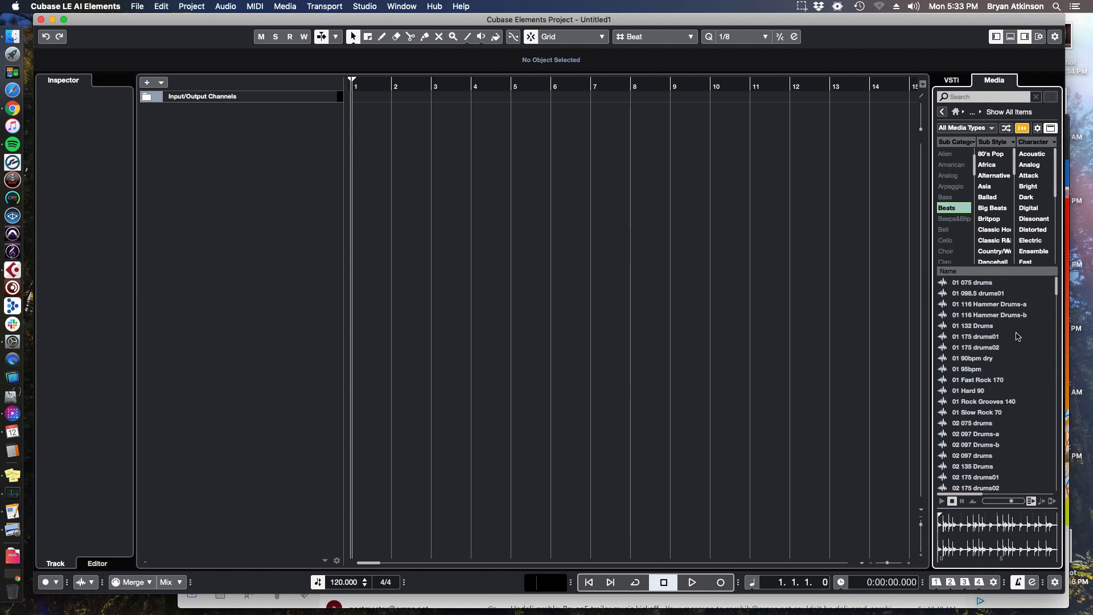
{"action": "scroll", "coordinate": [992, 196], "scroll_direction": "down", "scroll_amount": 1}
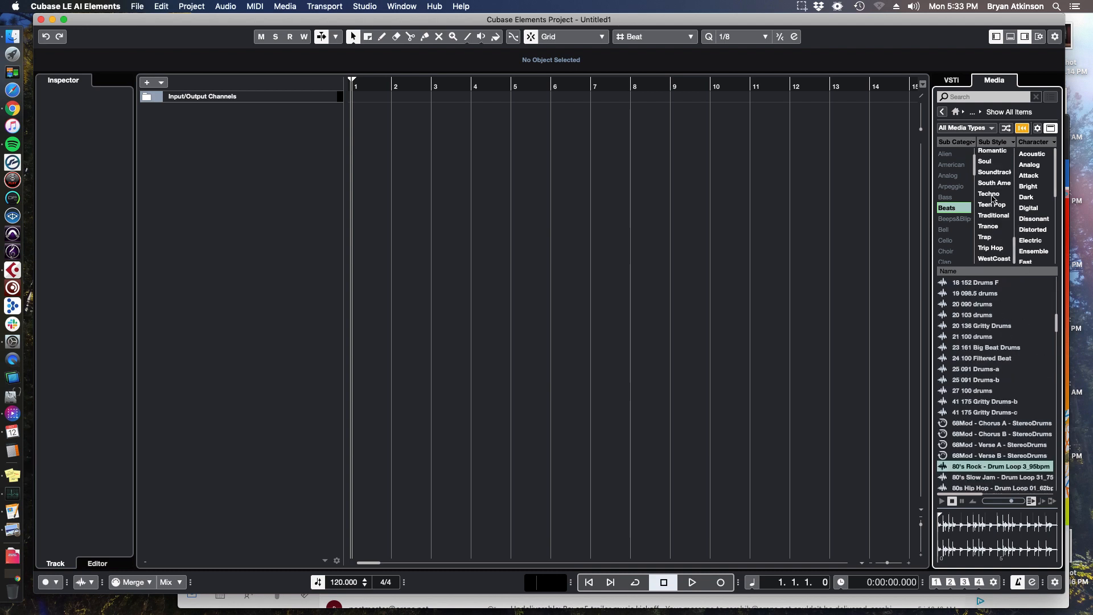
Step: Browse the sub styles for beats and try the Country/Western filter, clearing it again
{"action": "scroll", "coordinate": [1027, 212], "scroll_direction": "down", "scroll_amount": 1}
{"action": "scroll", "coordinate": [995, 237], "scroll_direction": "down", "scroll_amount": 2}
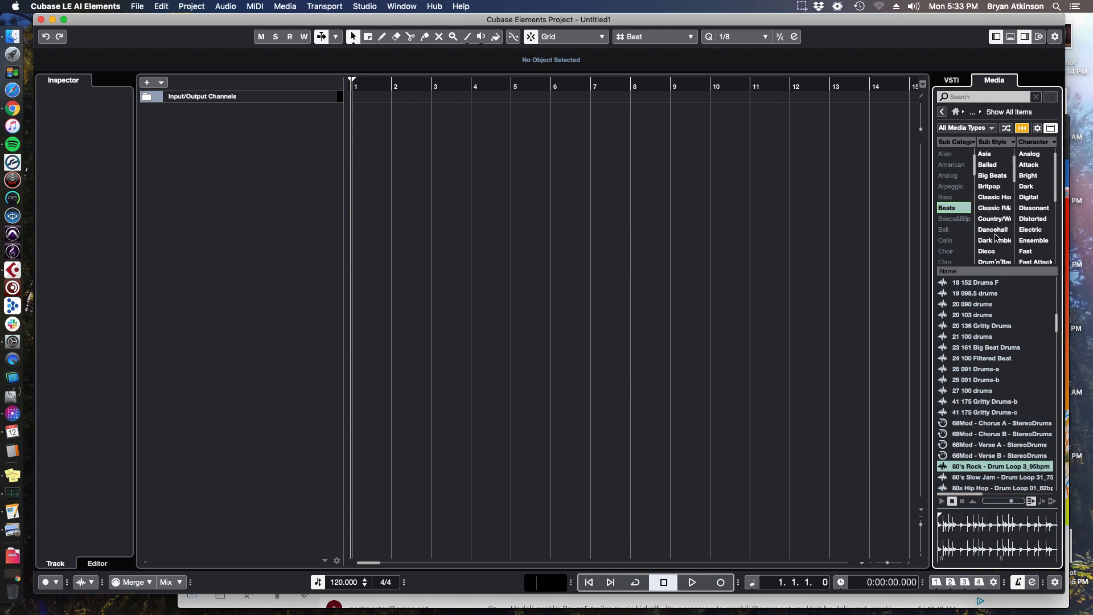
{"action": "left_click", "coordinate": [996, 220]}
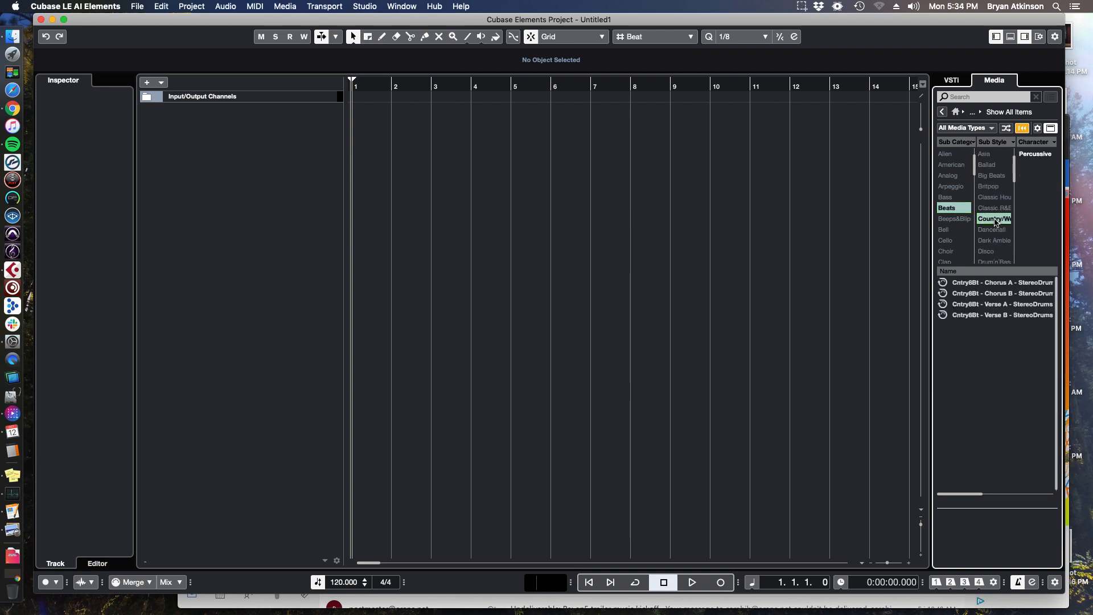
{"action": "left_click", "coordinate": [995, 220]}
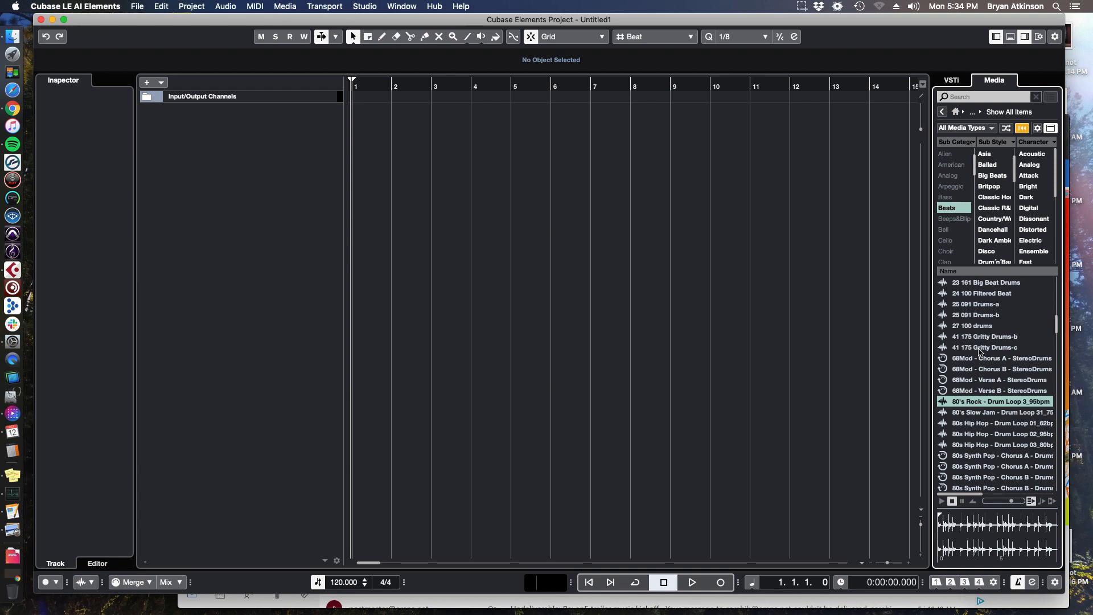
Step: Look through the list of beat loops and toggle the automatic preview of selected results
{"action": "scroll", "coordinate": [979, 351], "scroll_direction": "down", "scroll_amount": 10}
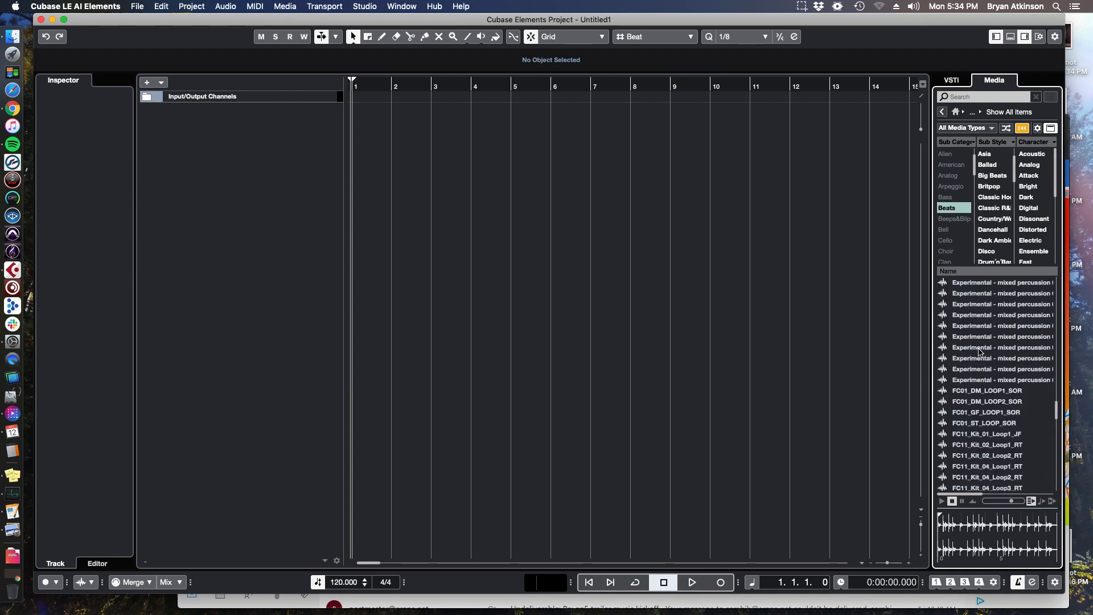
{"action": "scroll", "coordinate": [979, 351], "scroll_direction": "up", "scroll_amount": 15}
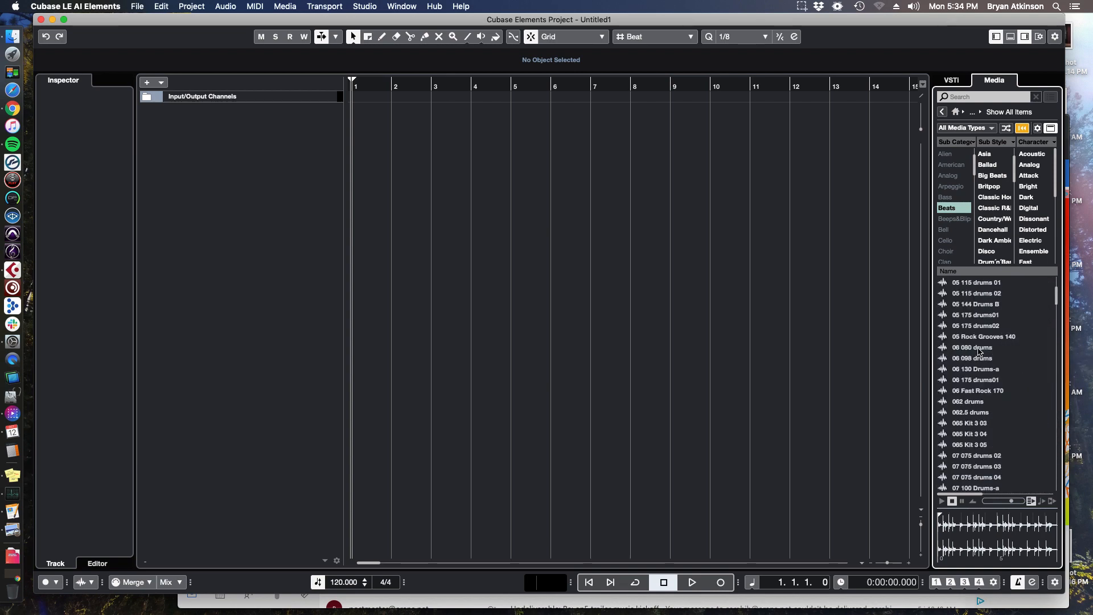
{"action": "scroll", "coordinate": [979, 351], "scroll_direction": "up", "scroll_amount": 5}
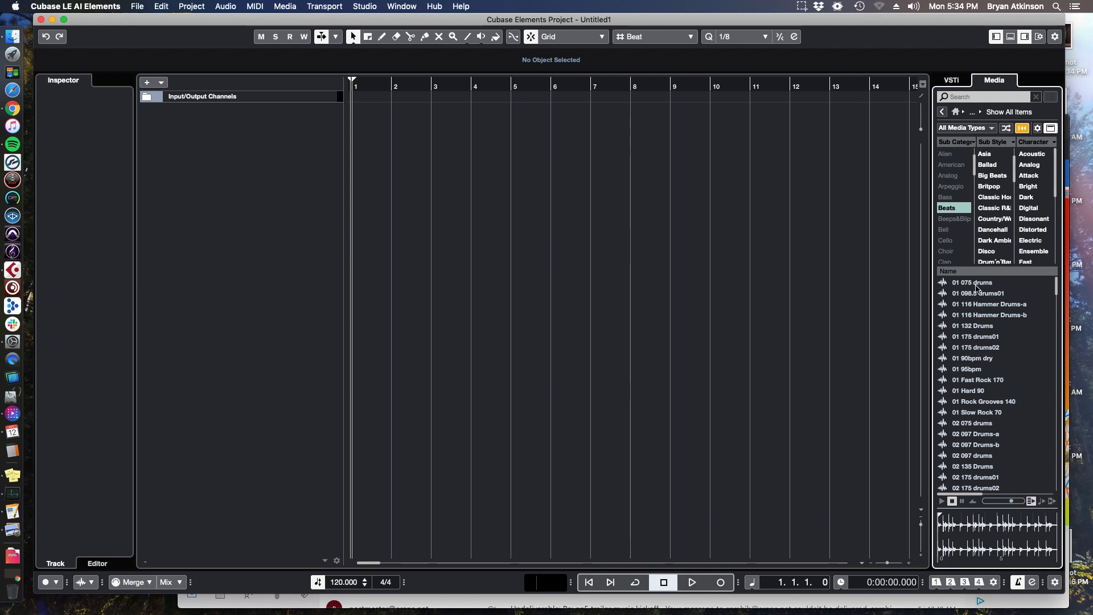
{"action": "left_click", "coordinate": [1032, 502]}
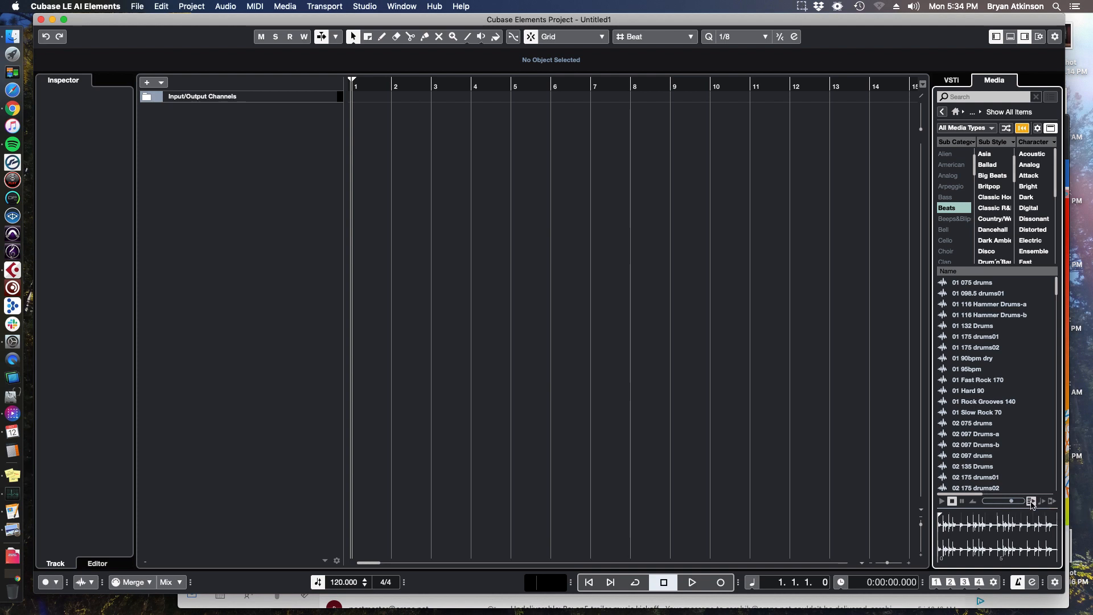
Step: Preview the 01 098.5 drums01 and 01 175 drums02 loops at a lower preview volume, stopping each one
{"action": "left_click", "coordinate": [970, 294]}
{"action": "mouse_move", "coordinate": [1012, 501]}
{"action": "left_mouse_down"}
{"action": "mouse_move", "coordinate": [990, 503]}
{"action": "mouse_move", "coordinate": [1008, 502]}
{"action": "left_mouse_up"}
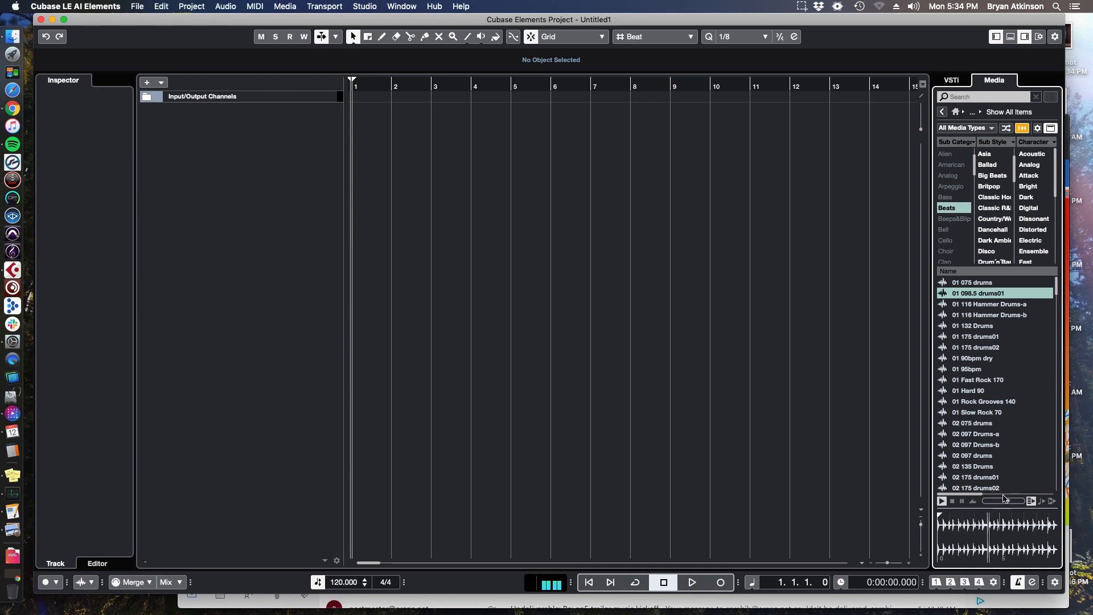
{"action": "left_click", "coordinate": [952, 501]}
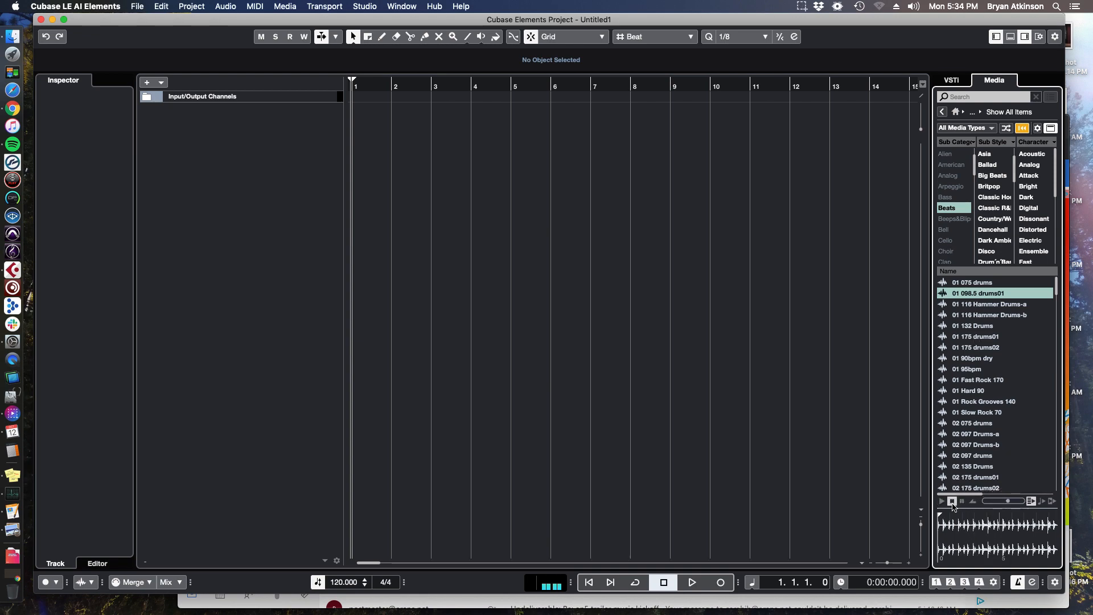
{"action": "left_click", "coordinate": [968, 348]}
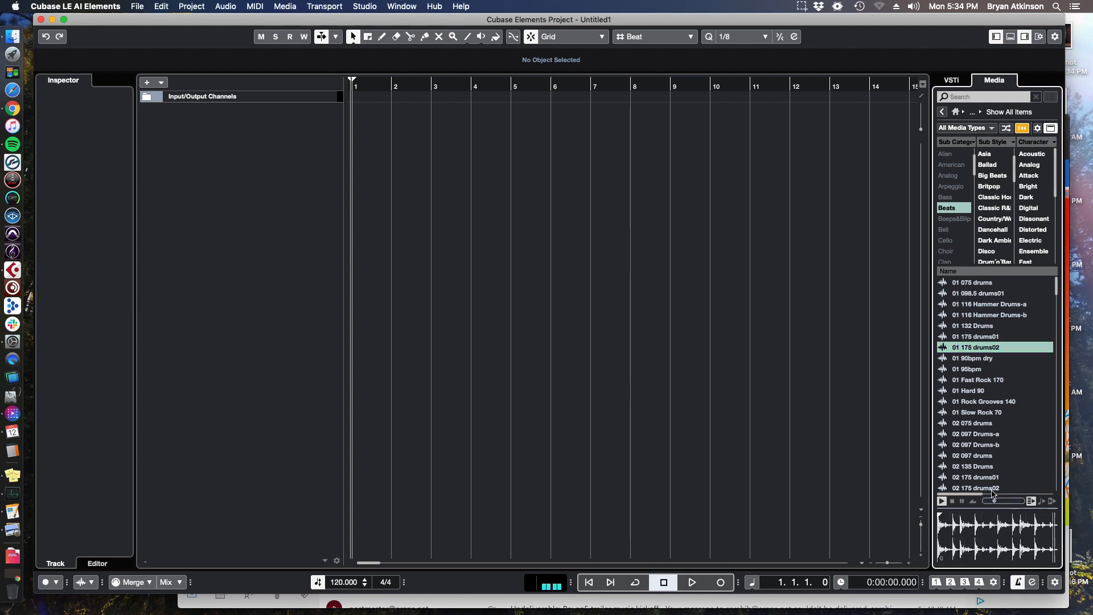
{"action": "left_click", "coordinate": [952, 501]}
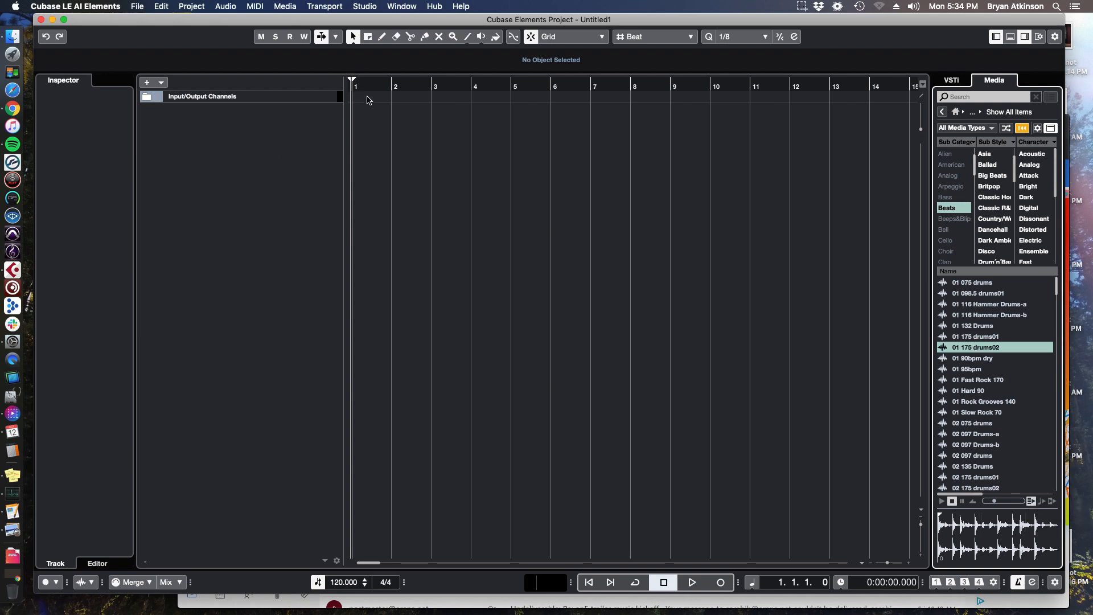
Step: Turn on matching previews to the project's beats and insert the 01 175 drums02 loop at bar 1 on a new audio track
{"action": "left_click_drag", "start_coordinate": [363, 87], "coordinate": [539, 97]}
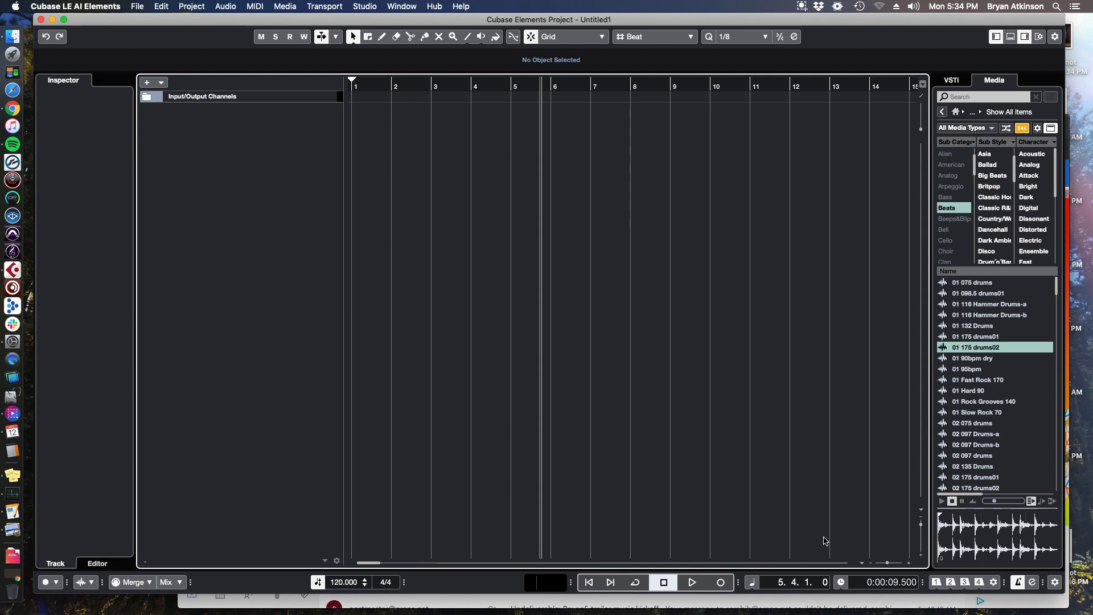
{"action": "left_click", "coordinate": [1018, 582]}
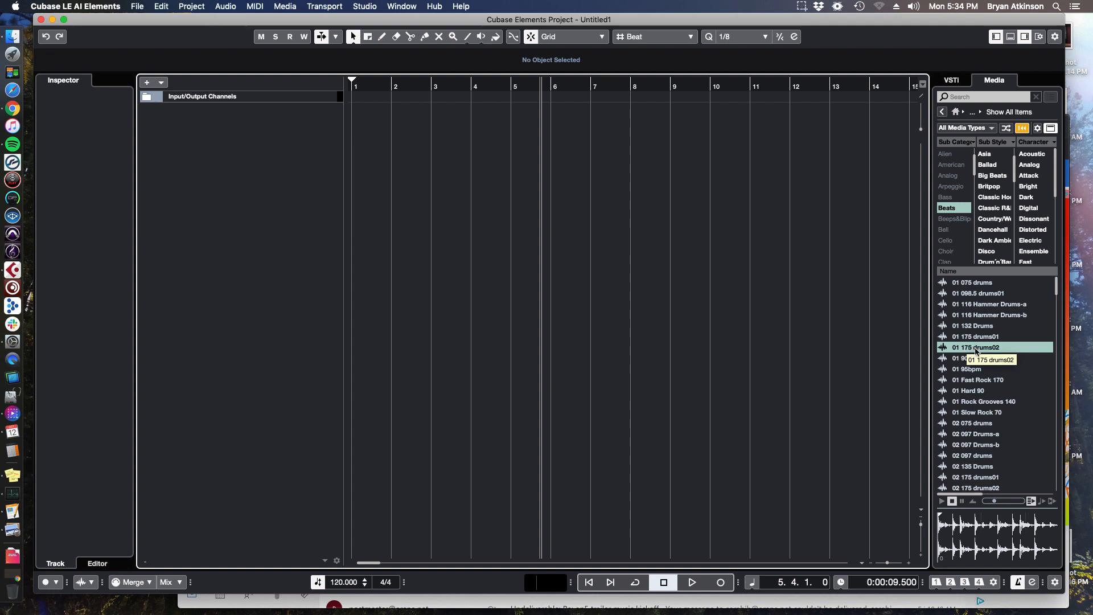
{"action": "left_click", "coordinate": [1042, 502]}
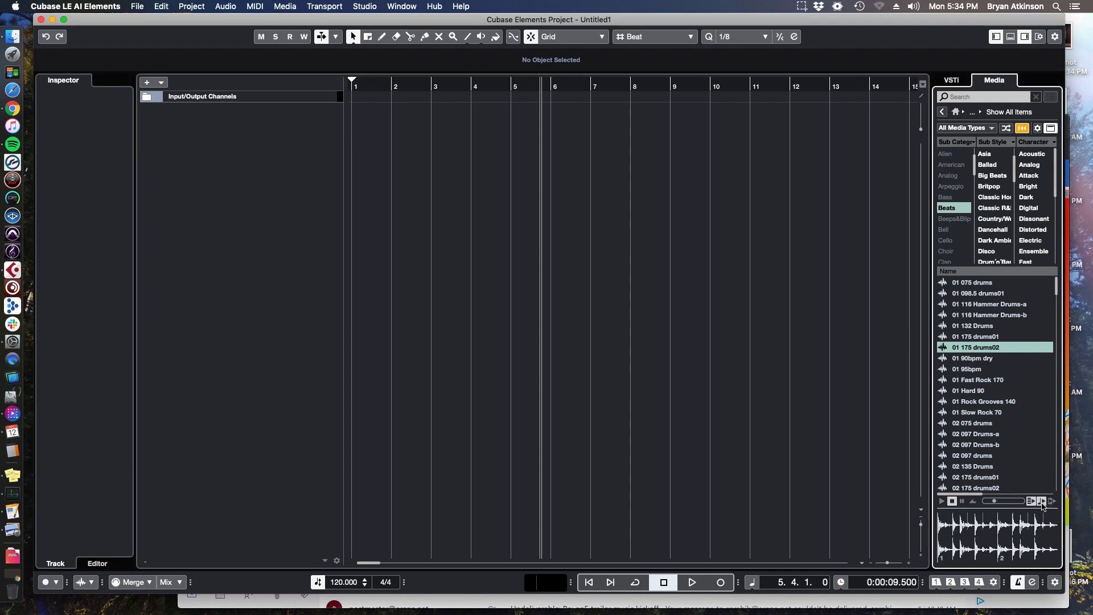
{"action": "double_click", "coordinate": [981, 348]}
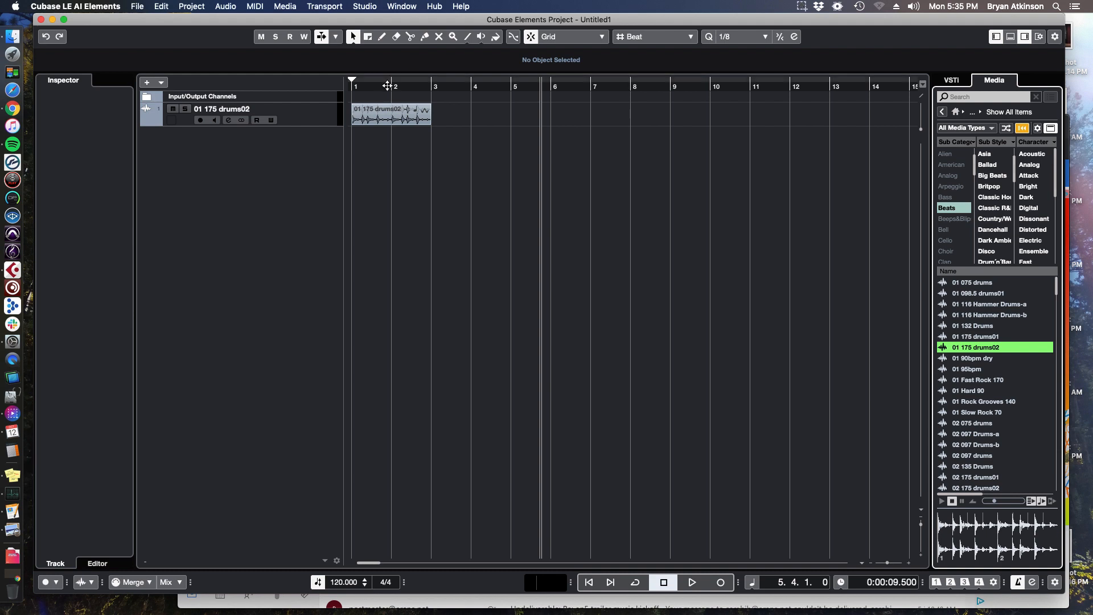
Step: Play the inserted 01 175 drums02 loop from the project start, stop it and return the cursor to bar 1
{"action": "left_click_drag", "start_coordinate": [418, 88], "coordinate": [339, 91]}
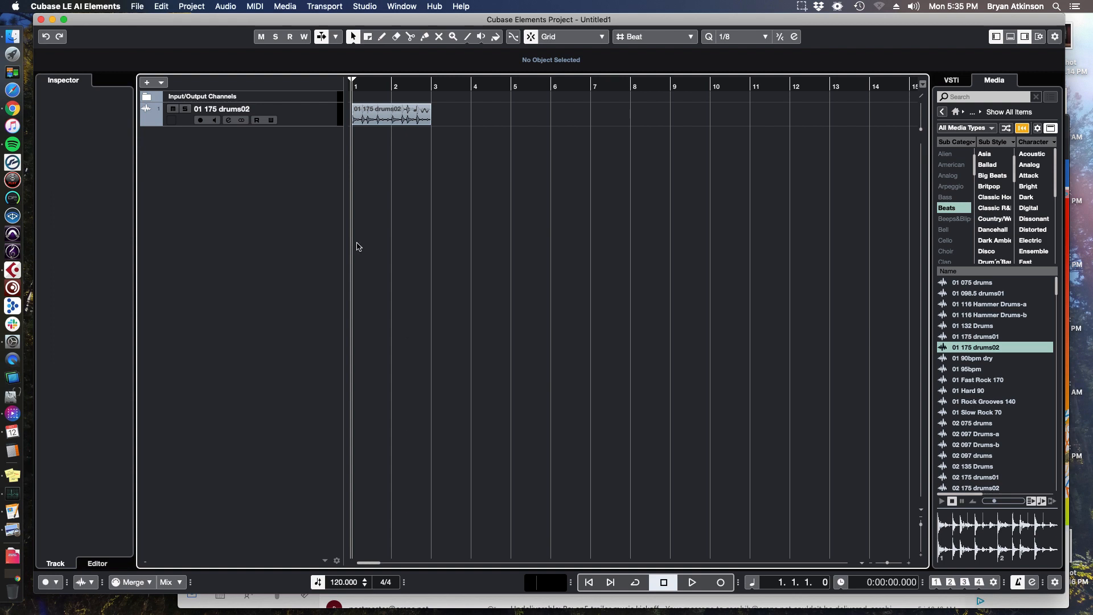
{"action": "key", "text": "space"}
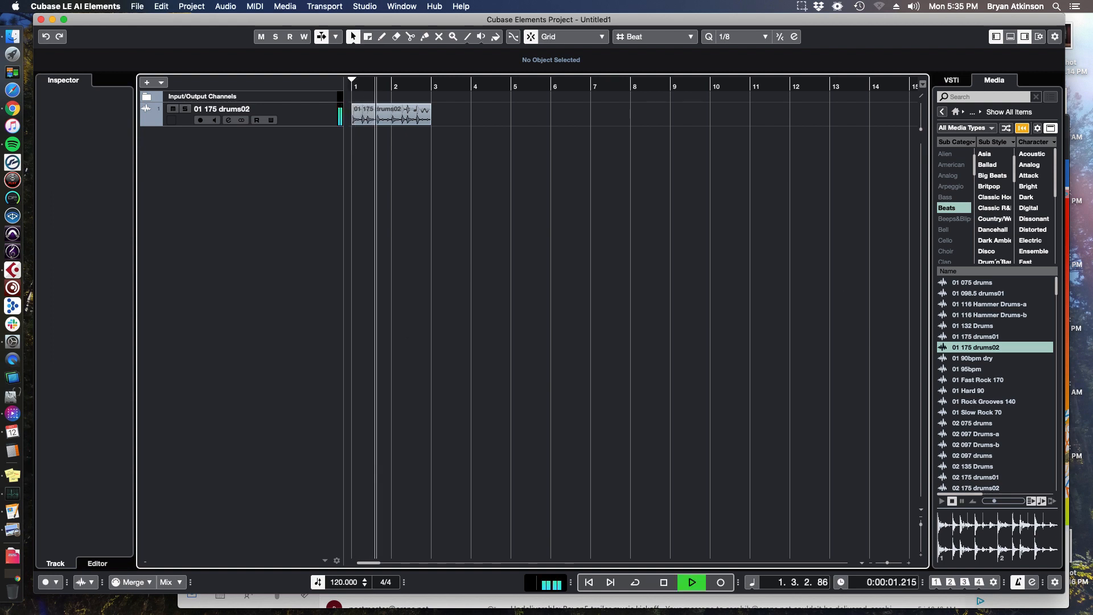
{"action": "left_click", "coordinate": [437, 183]}
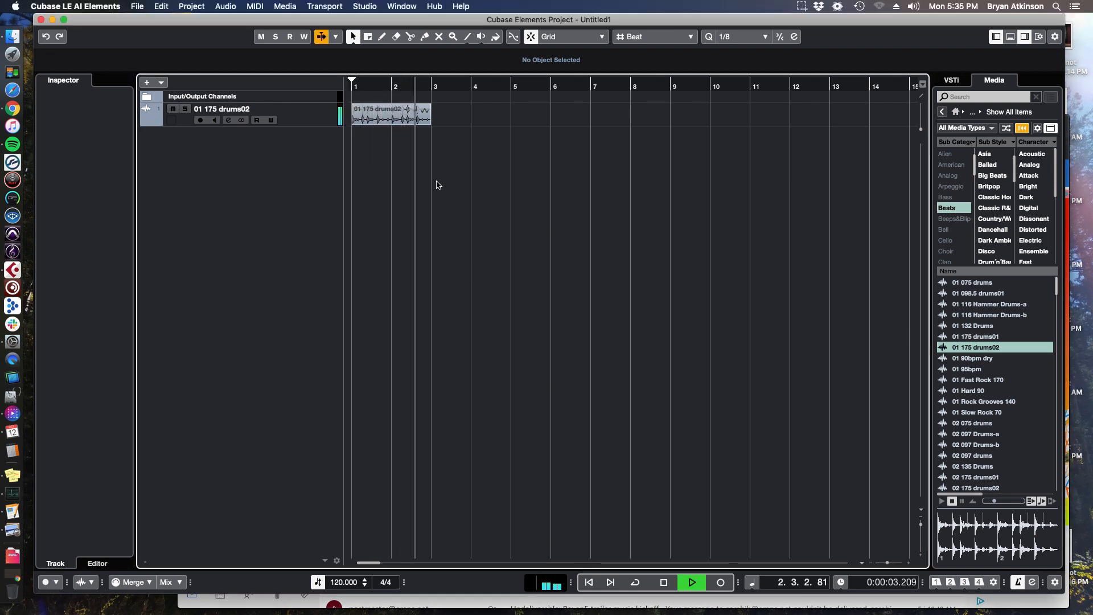
{"action": "key", "text": "space"}
{"action": "left_click_drag", "start_coordinate": [374, 88], "coordinate": [305, 88]}
Step: Delete the 01 175 drums02 loop event from the timeline, keeping its audio track
{"action": "key", "text": "h"}
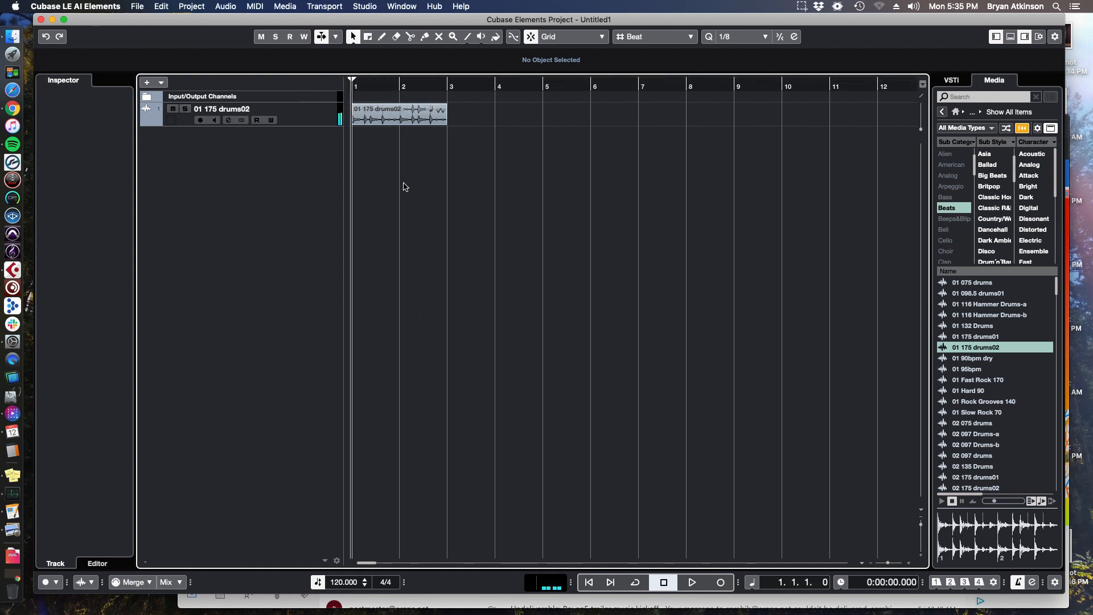
{"action": "key", "text": "h"}
{"action": "key", "text": "h"}
{"action": "key", "text": "h"}
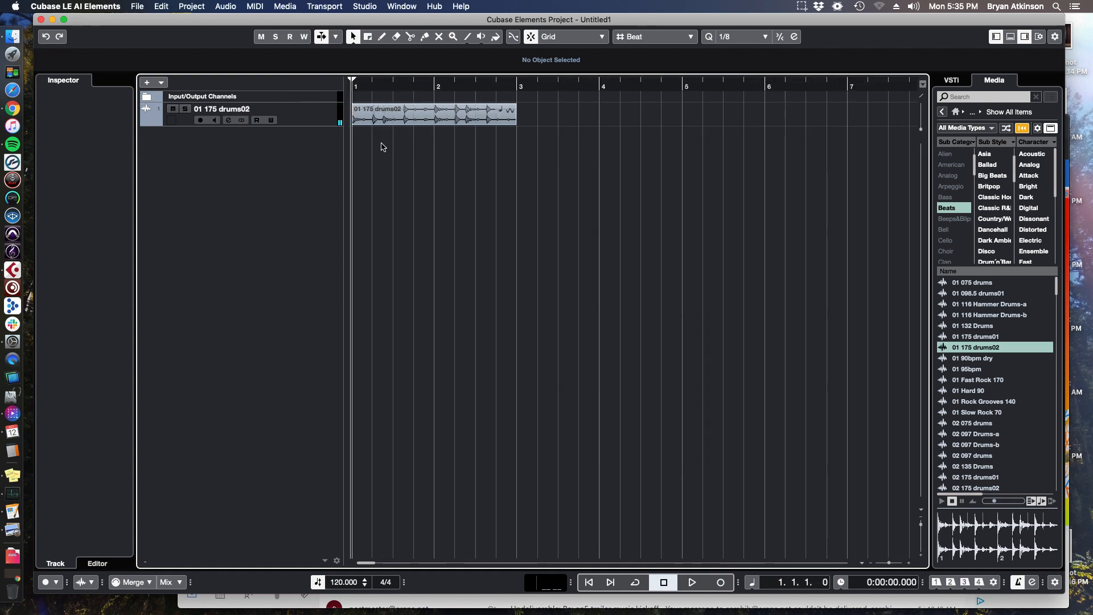
{"action": "key", "text": "h"}
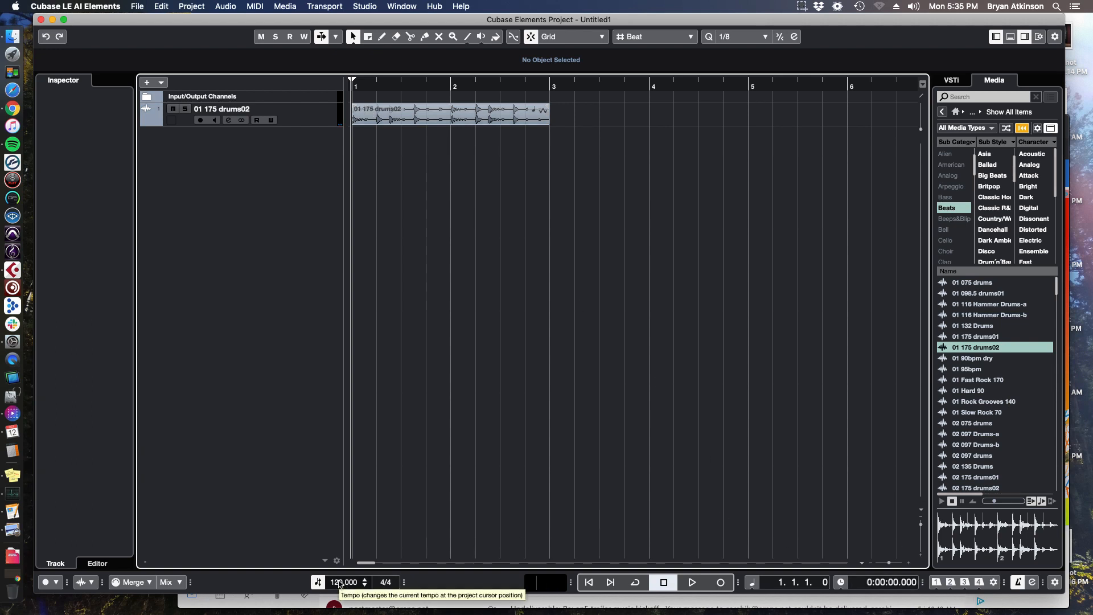
{"action": "key", "text": "g"}
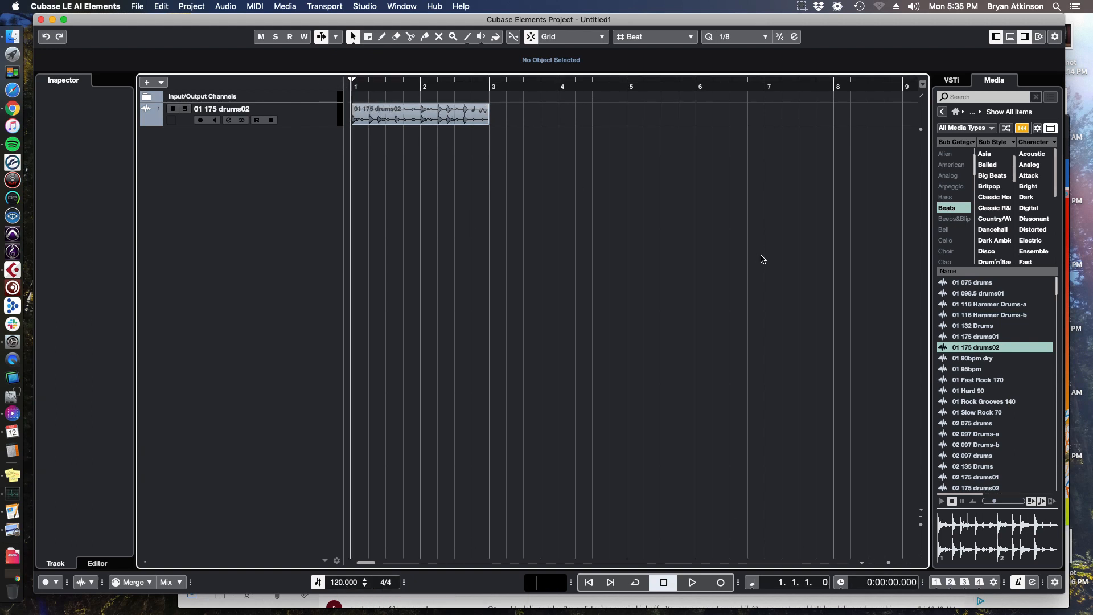
{"action": "left_click", "coordinate": [436, 121]}
{"action": "key", "text": "Delete"}
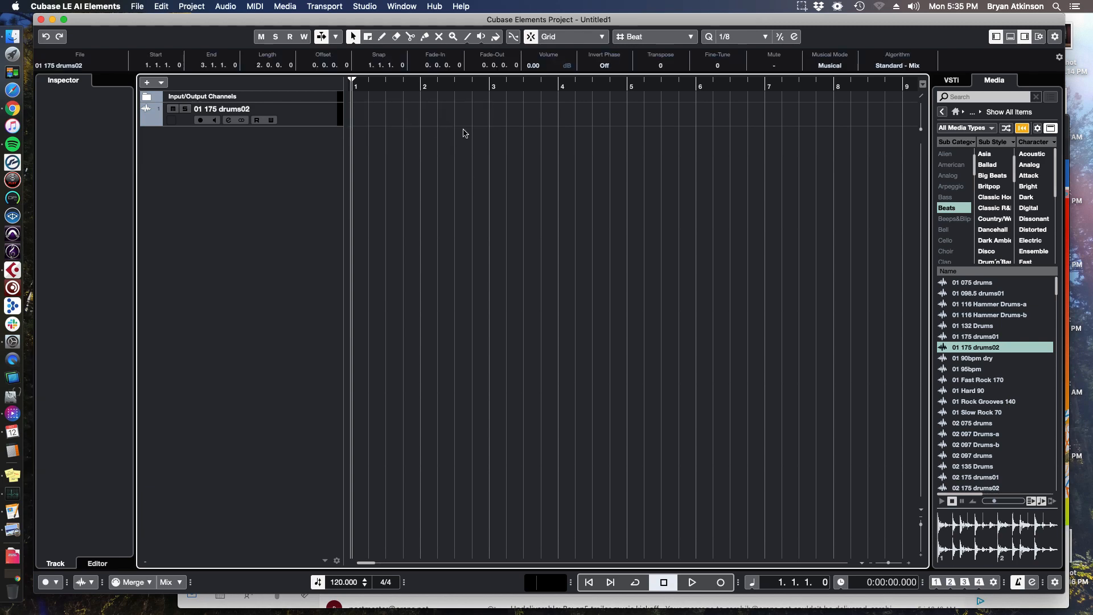
Step: Preview the 01 90bpm dry and 01 95bpm loops at a higher preview volume and place 01 95bpm at bar 1 of the existing track
{"action": "left_click", "coordinate": [986, 359]}
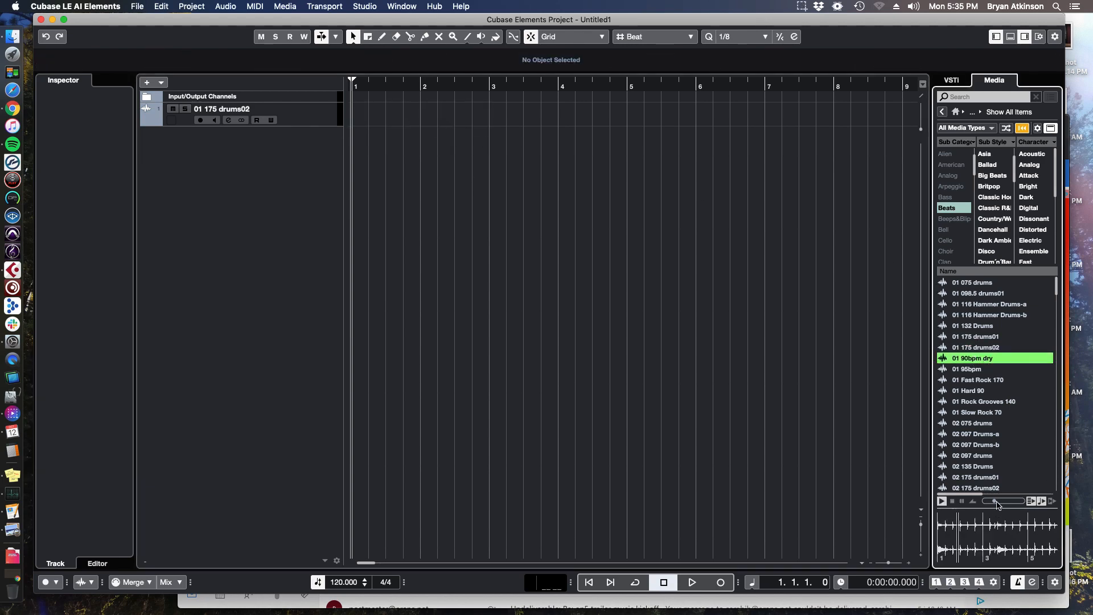
{"action": "left_click_drag", "start_coordinate": [994, 501], "coordinate": [1009, 501]}
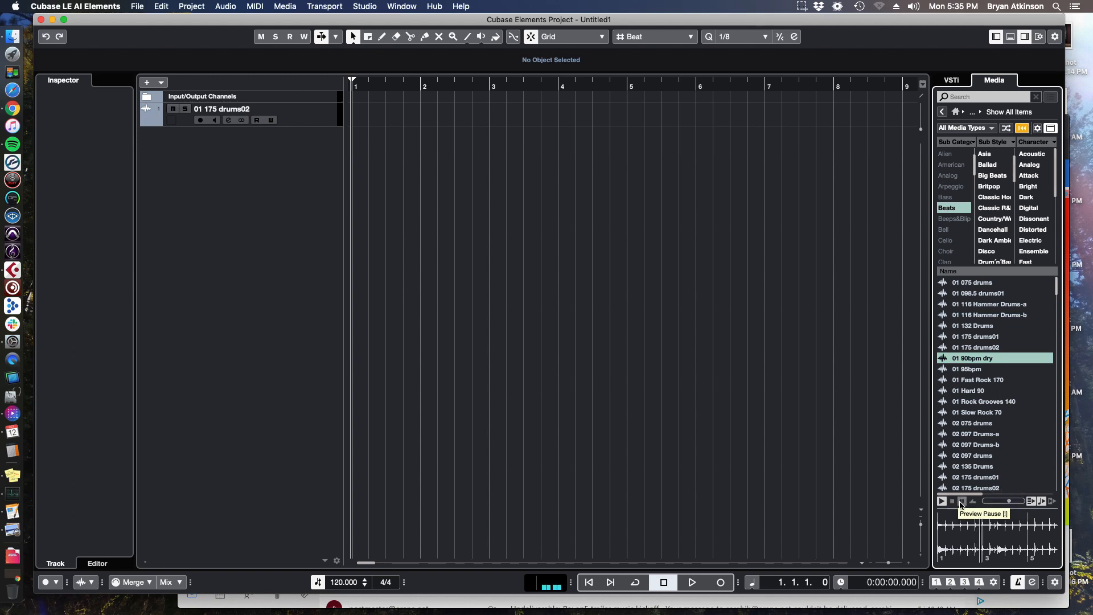
{"action": "left_click", "coordinate": [985, 369]}
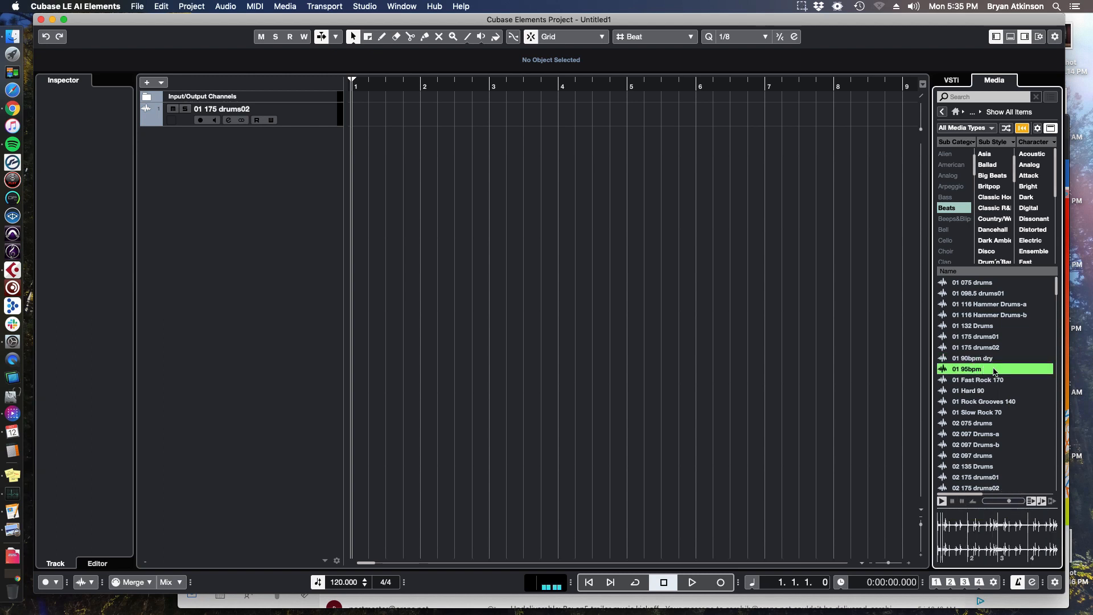
{"action": "left_click", "coordinate": [956, 504]}
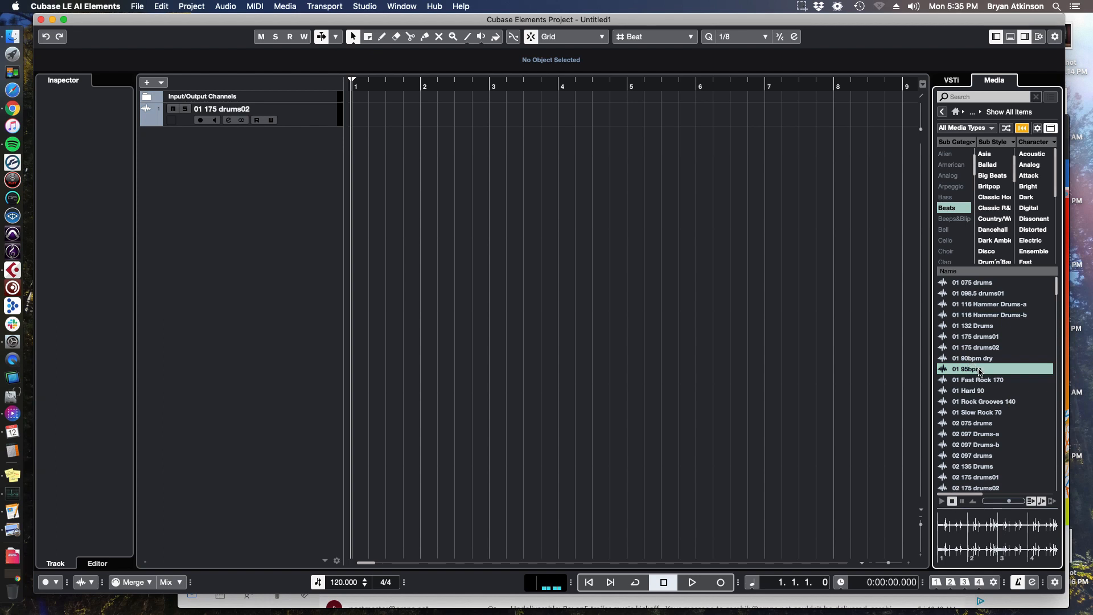
{"action": "left_click_drag", "start_coordinate": [975, 369], "coordinate": [356, 124]}
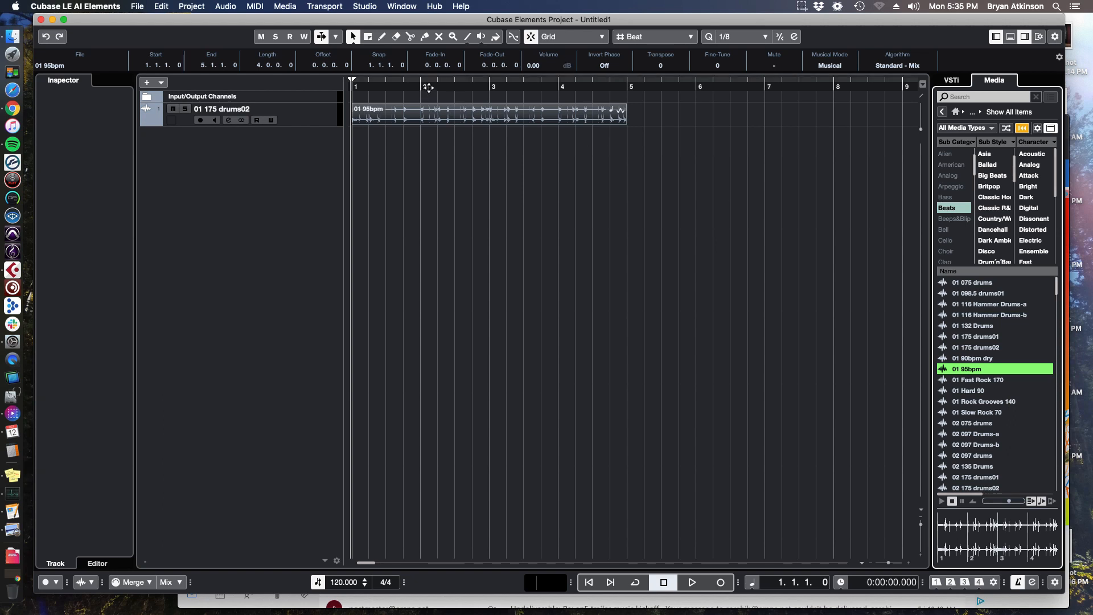
{"action": "left_click_drag", "start_coordinate": [427, 88], "coordinate": [352, 88]}
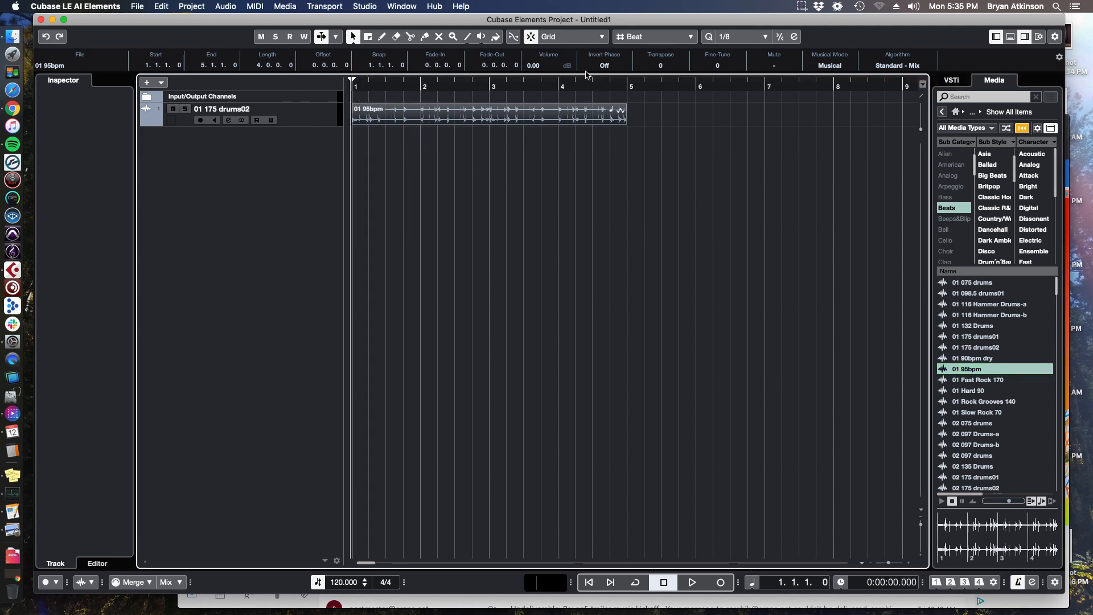
Step: Try moving the 01 95bpm loop with snap off and again with snap on, keeping its start at bar 1
{"action": "left_click", "coordinate": [531, 38]}
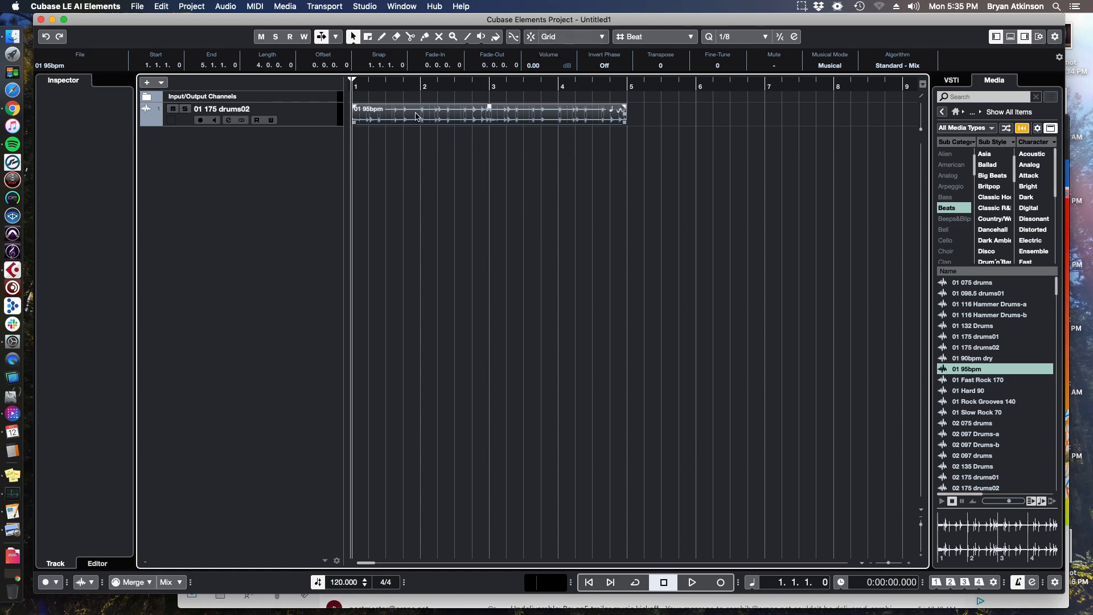
{"action": "mouse_move", "coordinate": [415, 114]}
{"action": "left_mouse_down"}
{"action": "mouse_move", "coordinate": [515, 118]}
{"action": "mouse_move", "coordinate": [418, 125]}
{"action": "mouse_move", "coordinate": [408, 116]}
{"action": "left_mouse_up"}
{"action": "left_click", "coordinate": [530, 37]}
{"action": "mouse_move", "coordinate": [379, 118]}
{"action": "left_mouse_down"}
{"action": "mouse_move", "coordinate": [504, 118]}
{"action": "mouse_move", "coordinate": [375, 112]}
{"action": "left_mouse_up"}
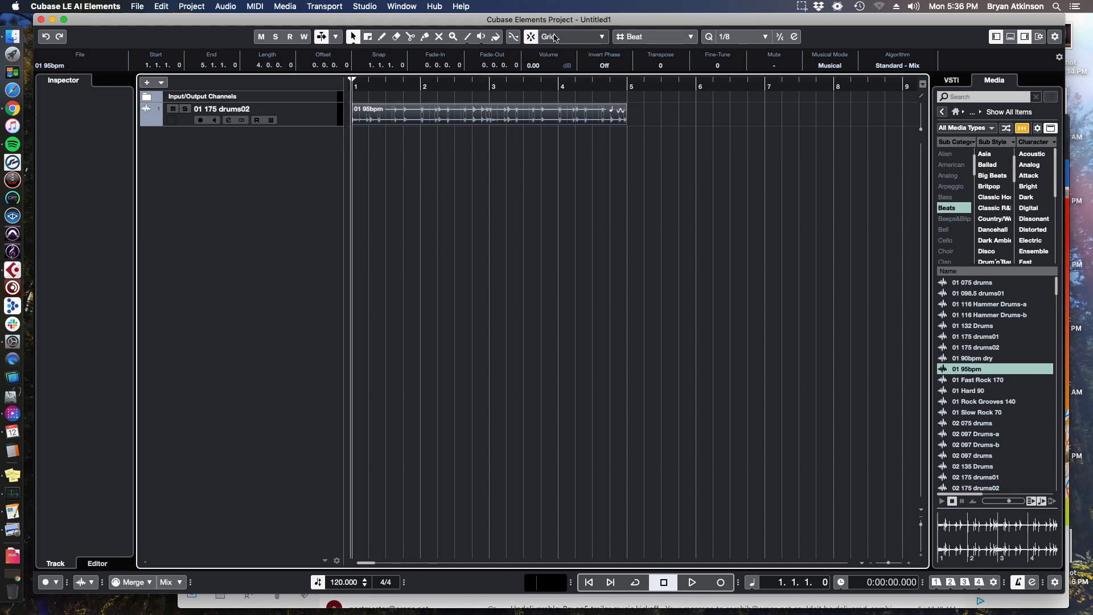
Step: Enlarge the audio track's height to show the 01 95bpm waveform in more detail
{"action": "key", "text": "h"}
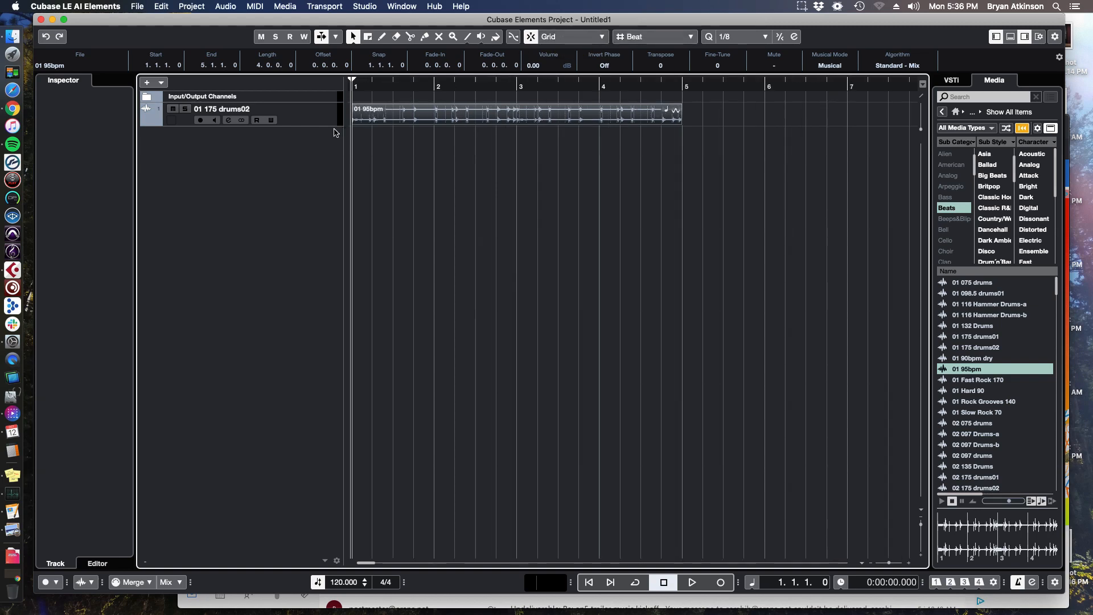
{"action": "key", "text": "h"}
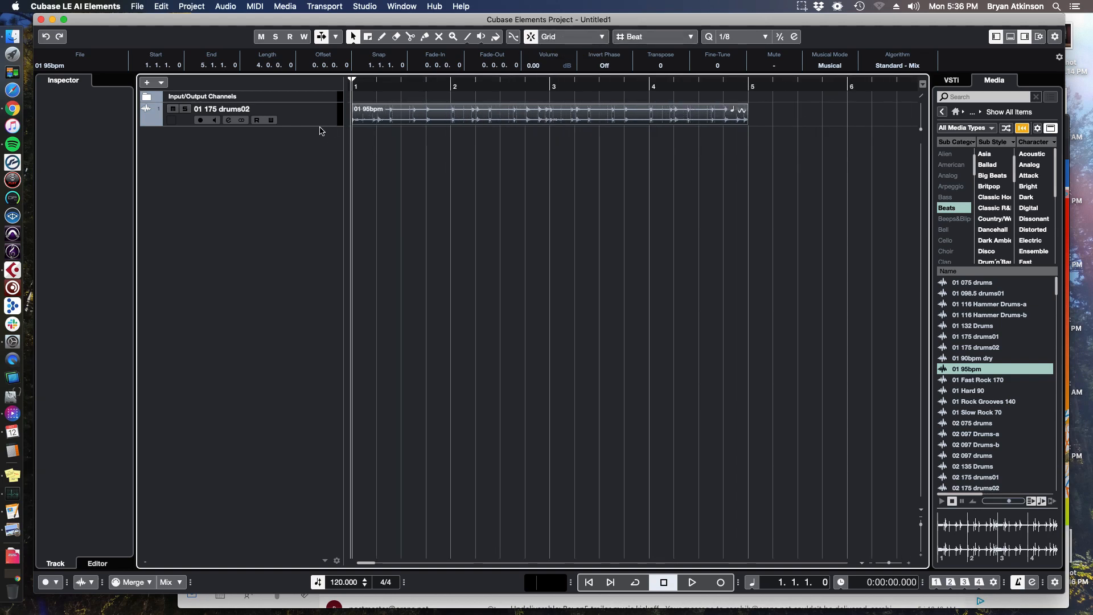
{"action": "left_click_drag", "start_coordinate": [318, 125], "coordinate": [317, 161]}
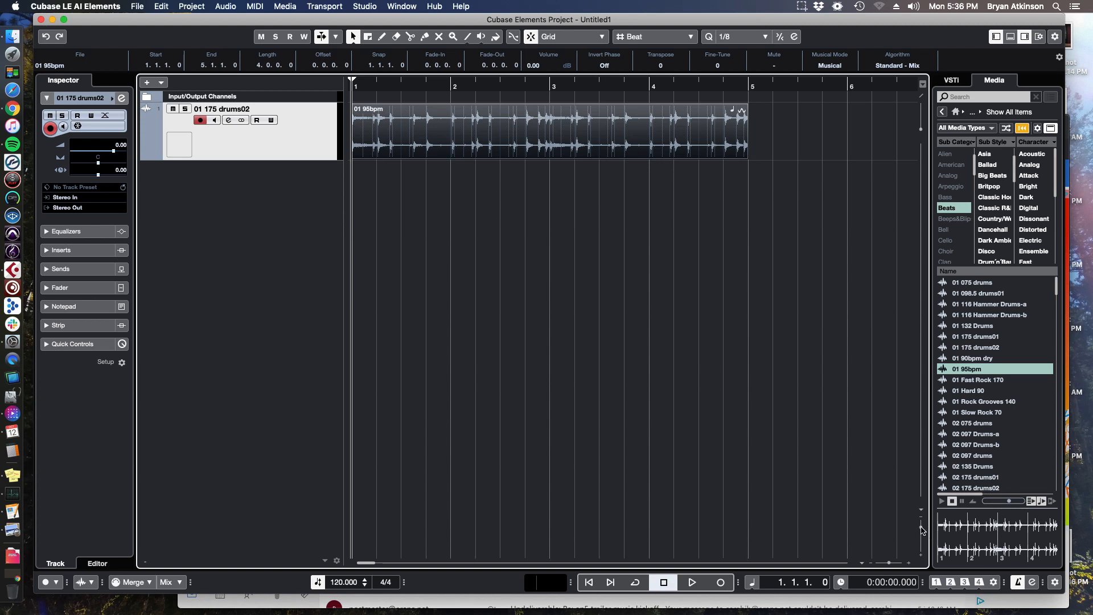
{"action": "left_click_drag", "start_coordinate": [921, 528], "coordinate": [922, 531]}
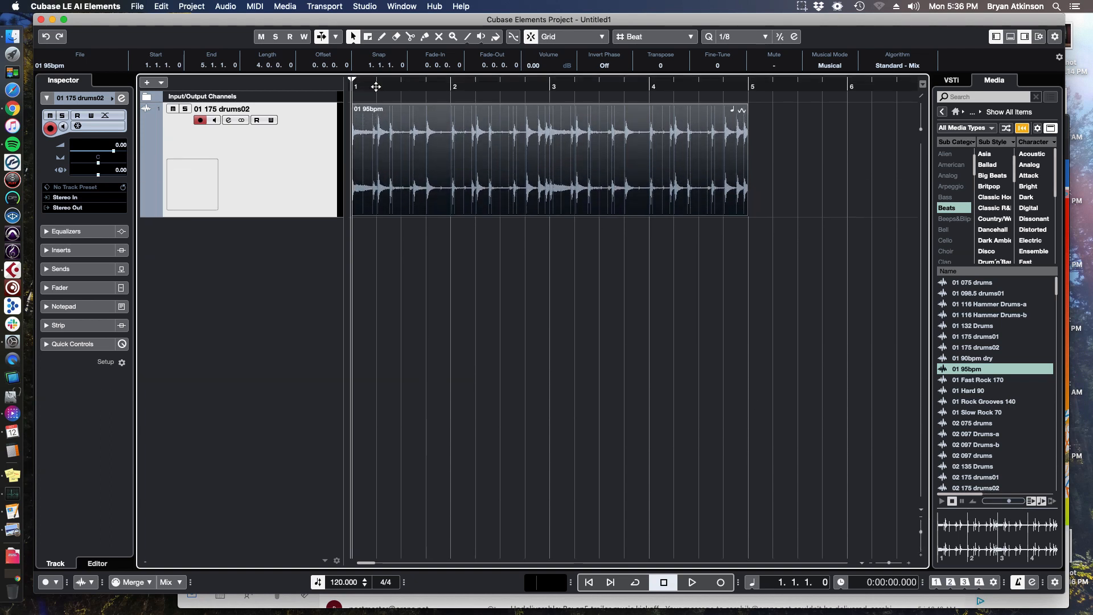
Step: Examine the 01 95bpm loop at different horizontal zoom levels of the timeline
{"action": "key", "text": "g"}
{"action": "key", "text": "h"}
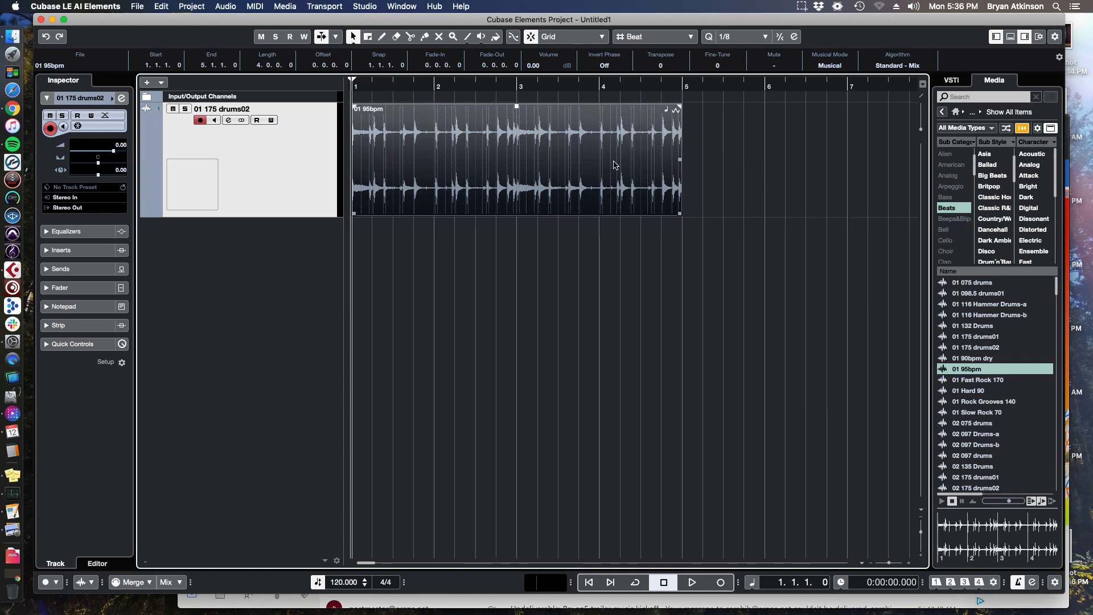
{"action": "key", "text": "g"}
{"action": "left_click", "coordinate": [642, 160]}
{"action": "left_click", "coordinate": [505, 158]}
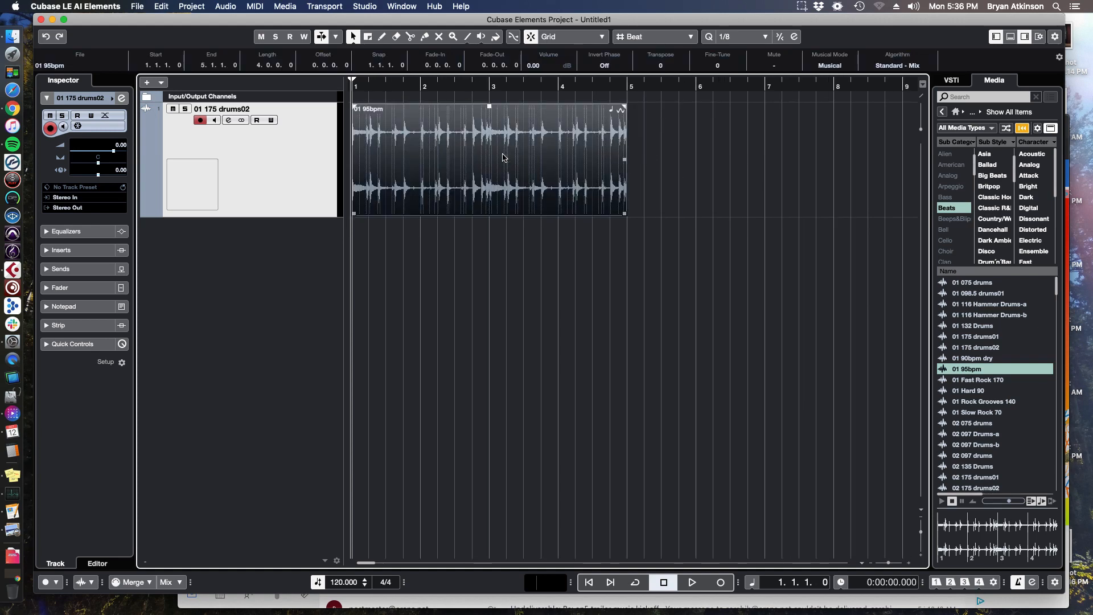
{"action": "key", "text": "g"}
{"action": "key", "text": "g"}
{"action": "key", "text": "g"}
{"action": "key", "text": "g"}
{"action": "key", "text": "h"}
{"action": "key", "text": "h"}
{"action": "key", "text": "h"}
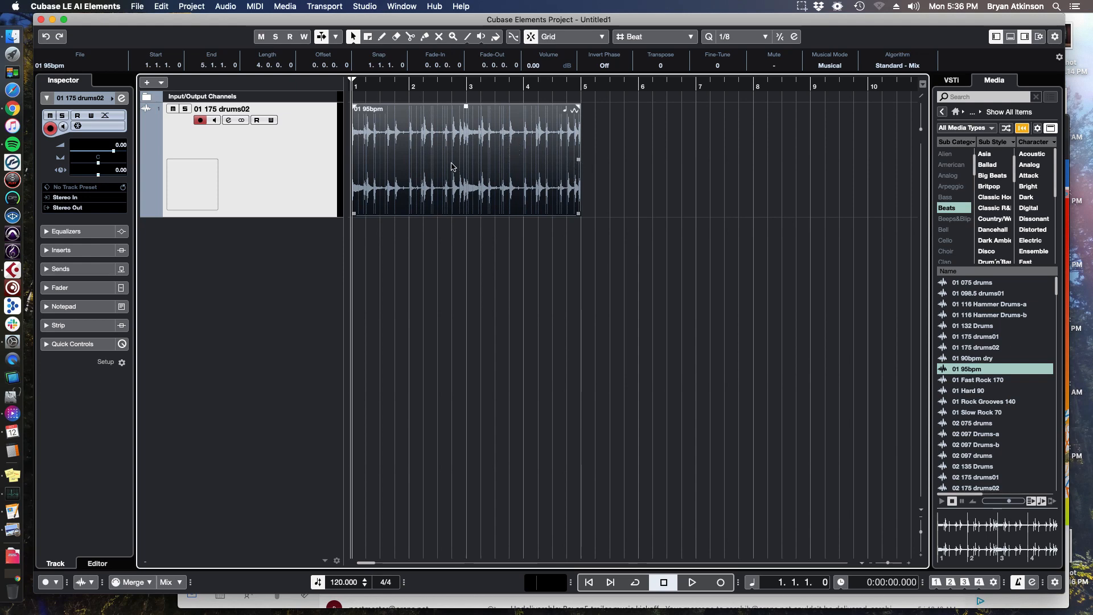
Step: Duplicate the 01 95bpm loop right after the original and delete the copy
{"action": "left_click", "coordinate": [626, 151]}
{"action": "left_click", "coordinate": [512, 153]}
{"action": "key", "text": "super+d"}
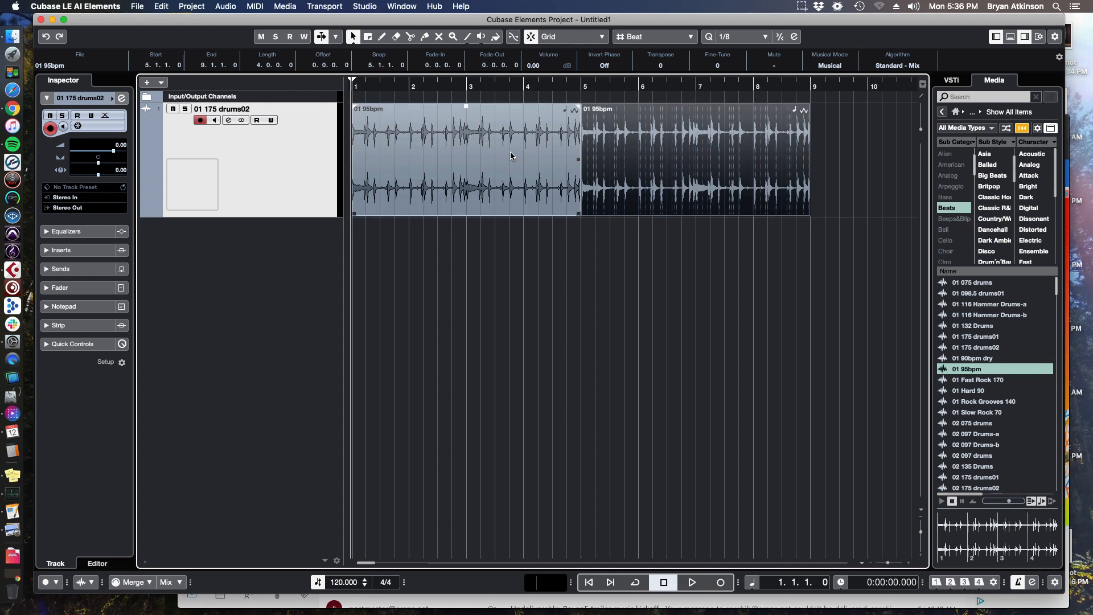
{"action": "key", "text": "BackSpace"}
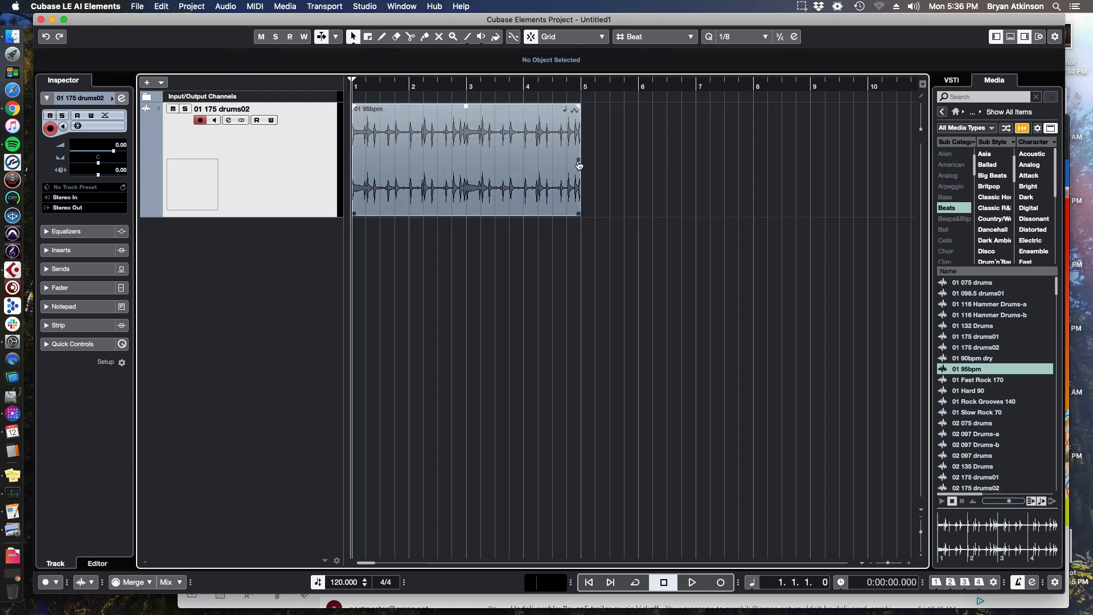
Step: Repeat the 01 95bpm loop twice directly after the original, filling the track from bar 5 to bar 13
{"action": "left_click_drag", "start_coordinate": [579, 164], "coordinate": [795, 177]}
{"action": "key", "text": "g"}
{"action": "key", "text": "g"}
{"action": "key", "text": "g"}
{"action": "key", "text": "g"}
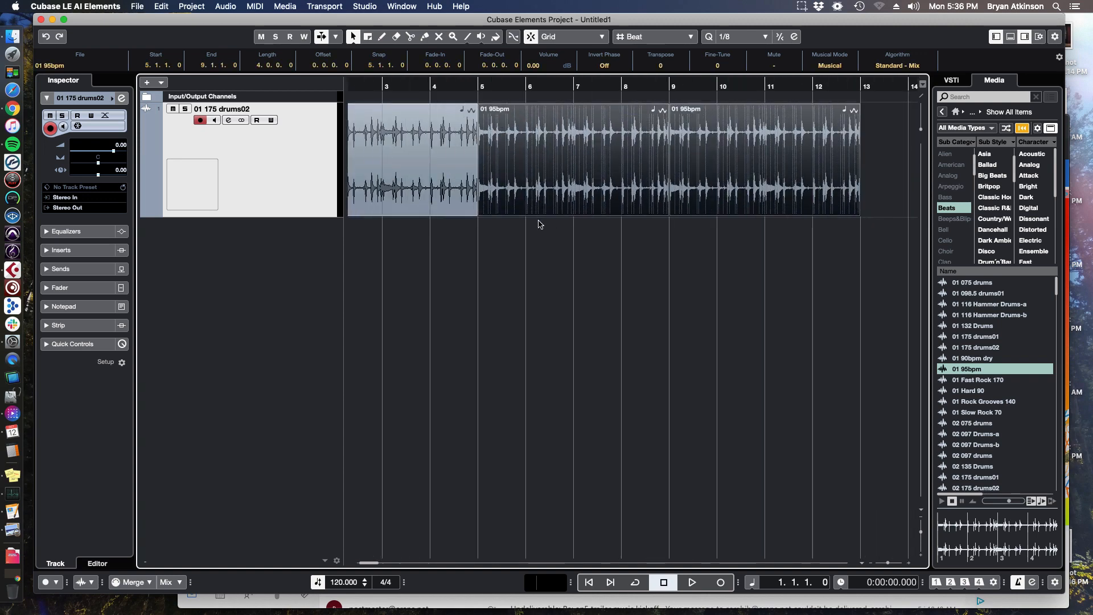
{"action": "key", "text": "h"}
{"action": "key", "text": "h"}
{"action": "key", "text": "g"}
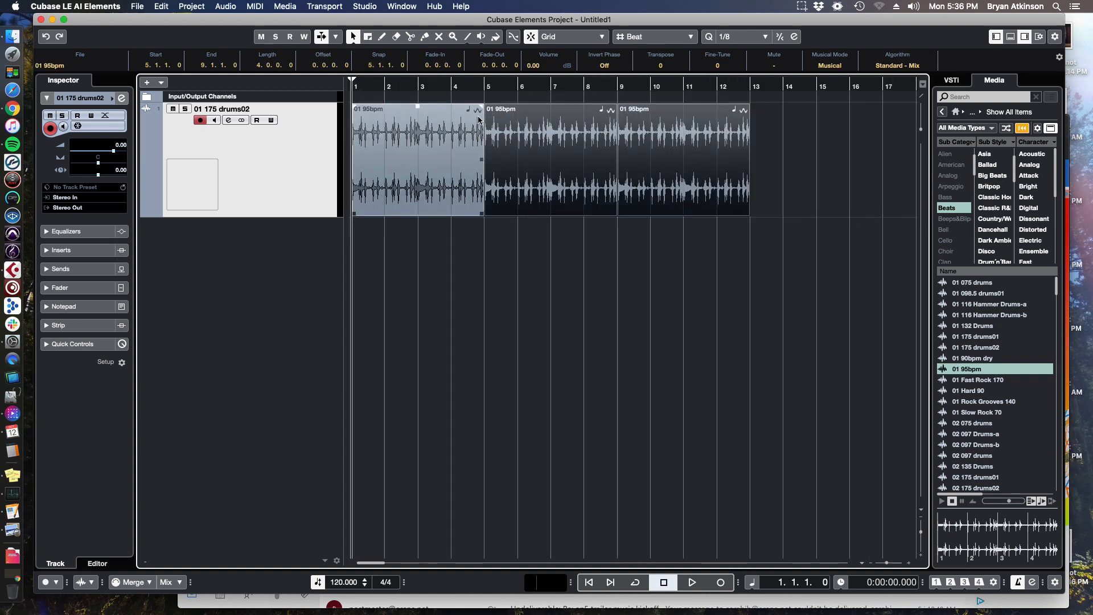
Step: Delete the two repeated 01 95bpm loops and place a new copy of the original at bar 5, beat 2
{"action": "key", "text": "Delete"}
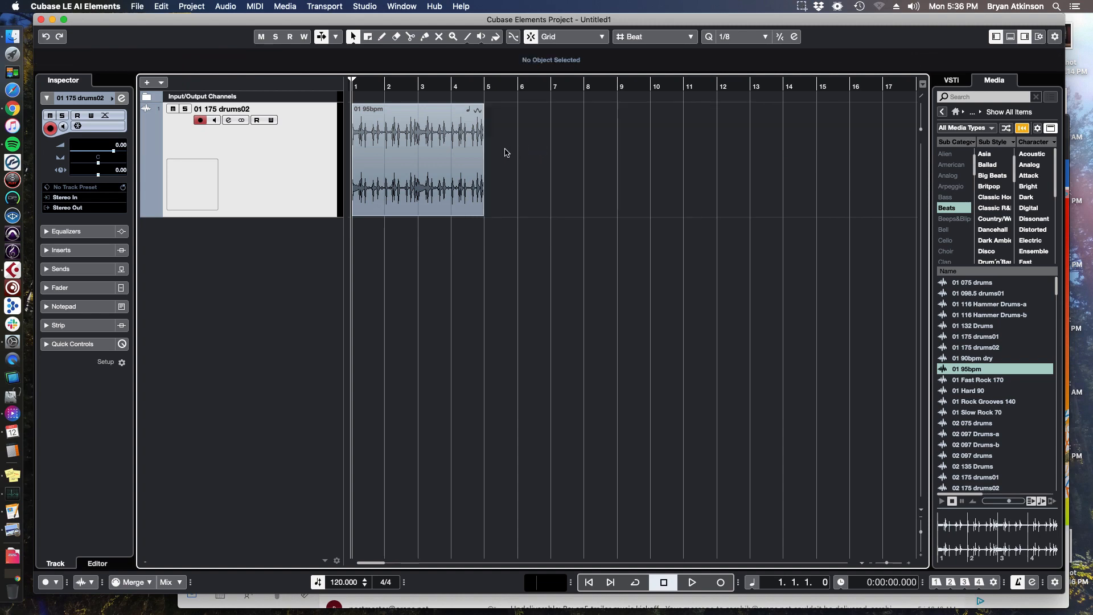
{"action": "left_click", "coordinate": [458, 158]}
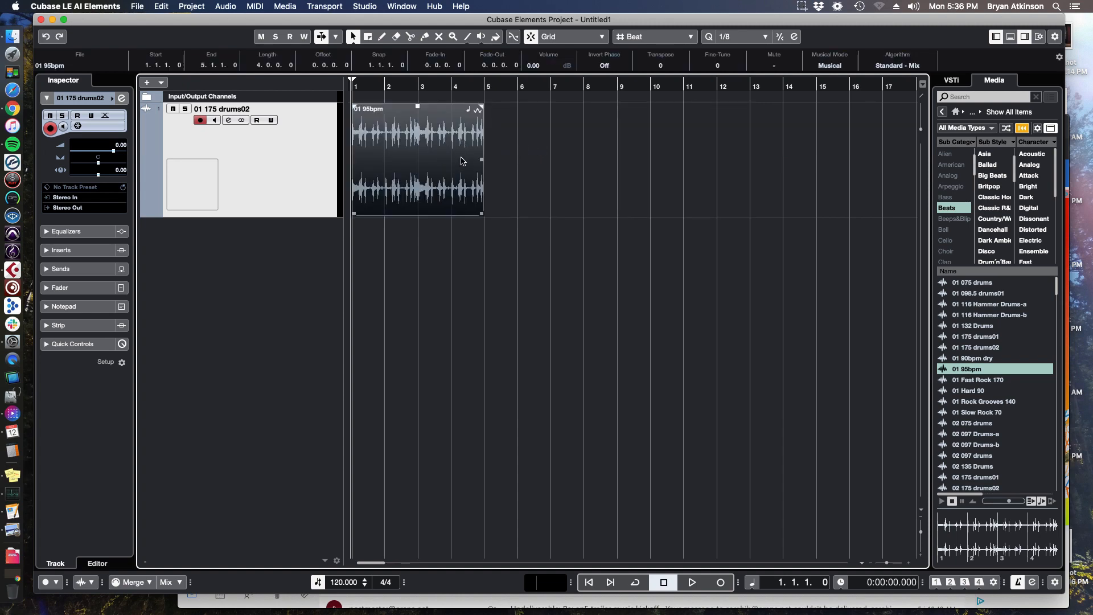
{"action": "left_click_drag", "start_coordinate": [459, 166], "coordinate": [600, 160]}
Step: With grid snapping off, move the copied loop freely to just before bar 5, overlapping the original, and delete that copy
{"action": "left_click", "coordinate": [532, 37]}
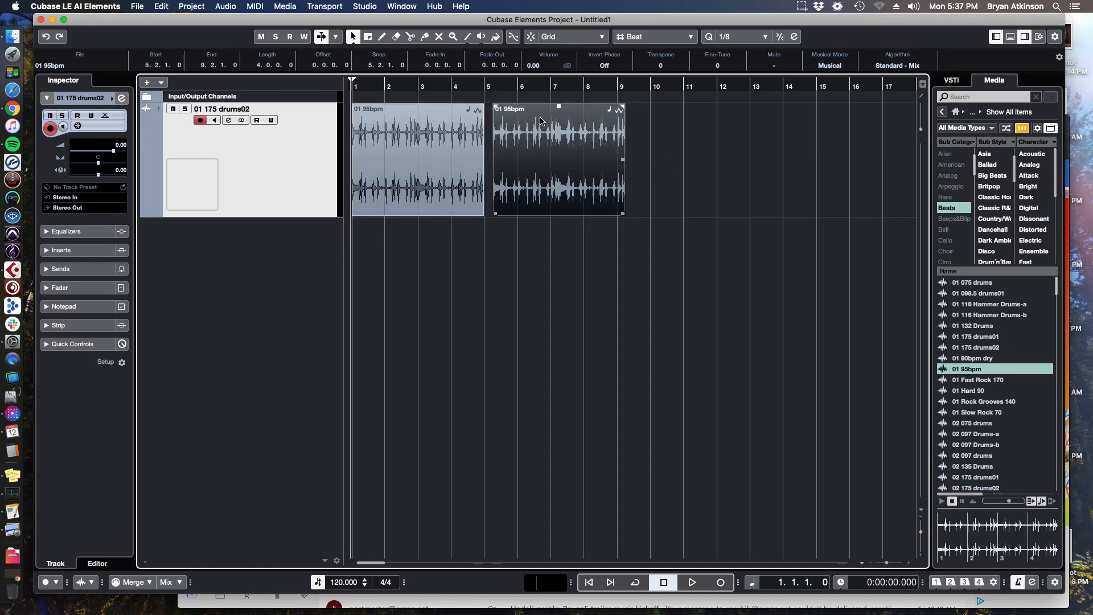
{"action": "left_click_drag", "start_coordinate": [538, 134], "coordinate": [507, 138]}
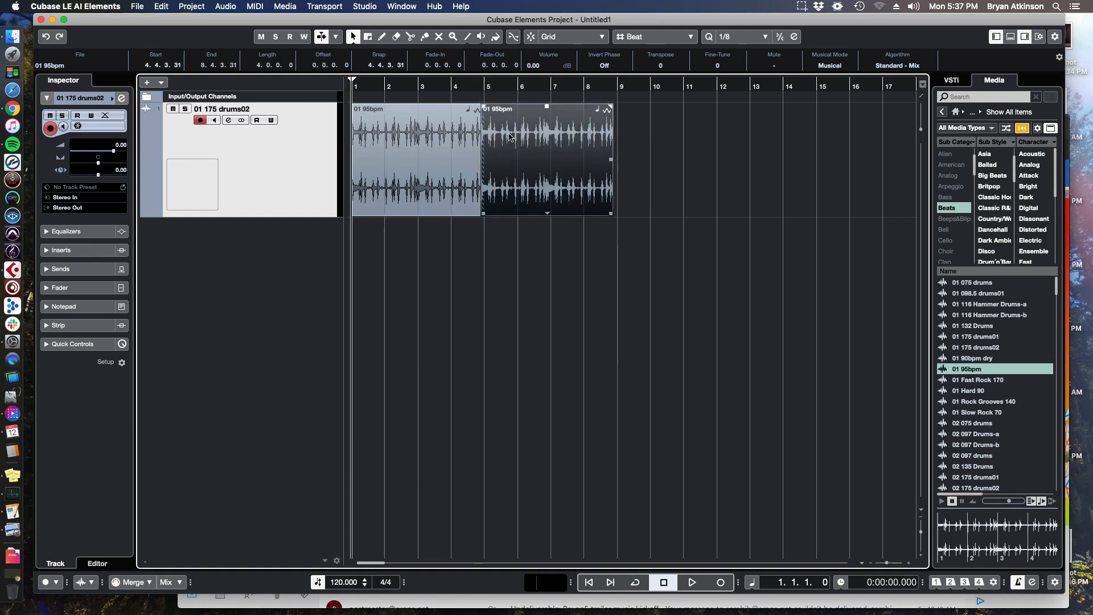
{"action": "key", "text": "Delete"}
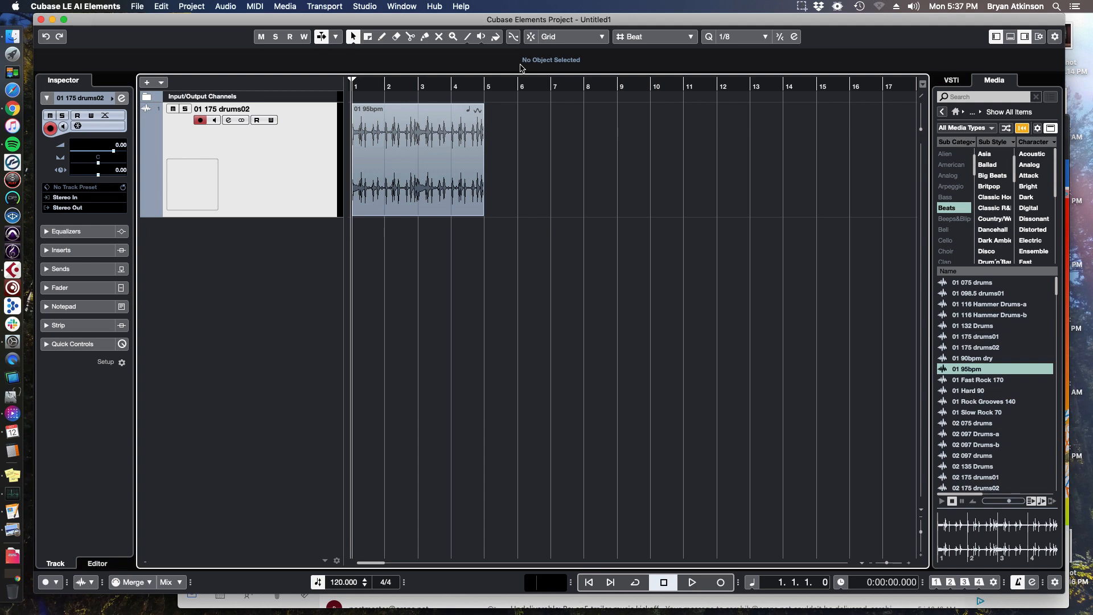
{"action": "key", "text": "j"}
Step: Duplicate the 01 95bpm loop four times directly after the original, filling the track up to bar 21
{"action": "left_click", "coordinate": [405, 149]}
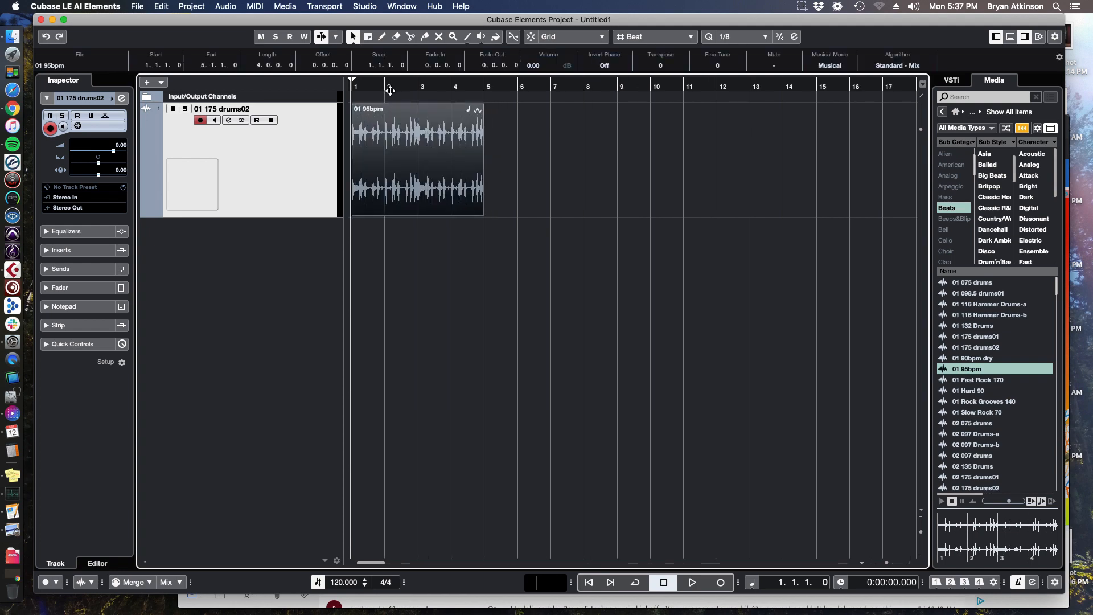
{"action": "key", "text": "super+d"}
{"action": "key", "text": "super+d"}
{"action": "key", "text": "super+d"}
{"action": "key", "text": "super+d"}
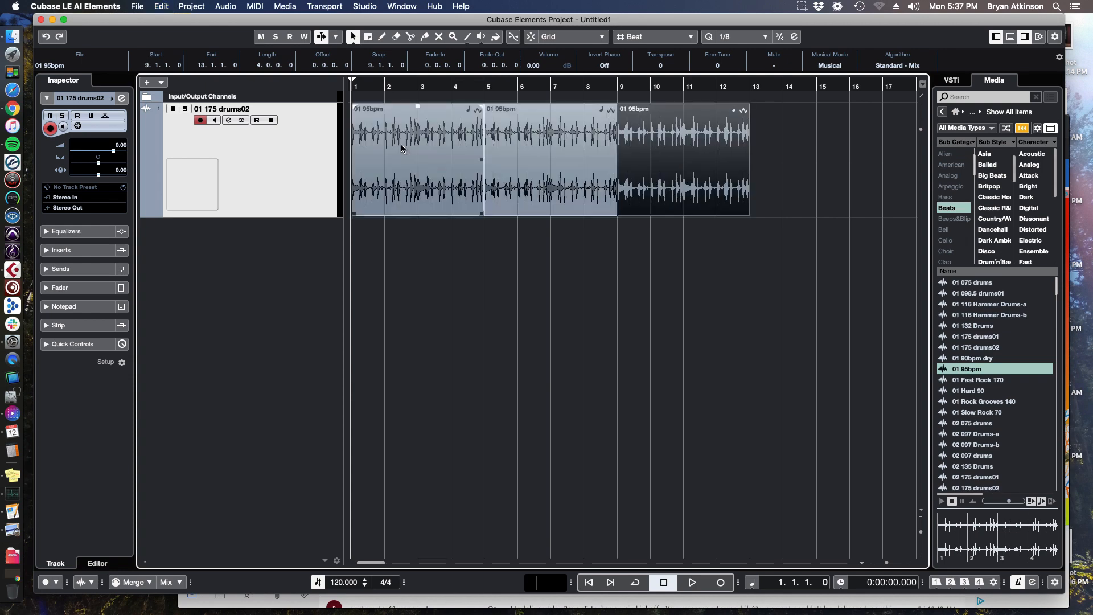
Step: Play back the repeated drum loops from bar 1 with the whole arrangement in view, and stop playback
{"action": "left_click_drag", "start_coordinate": [399, 91], "coordinate": [277, 105]}
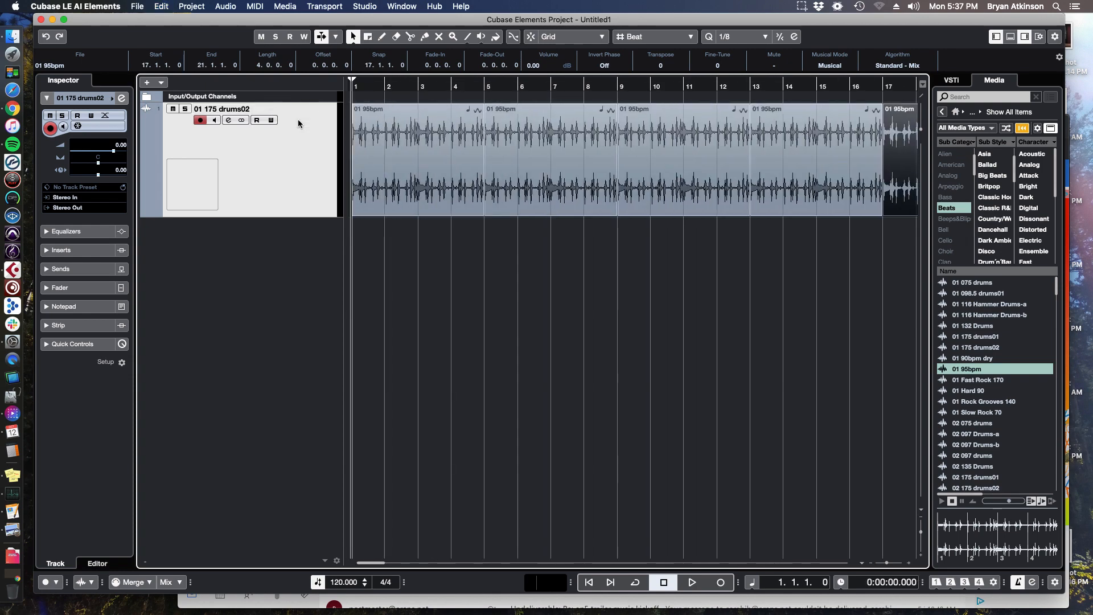
{"action": "key", "text": "g"}
{"action": "key", "text": "space"}
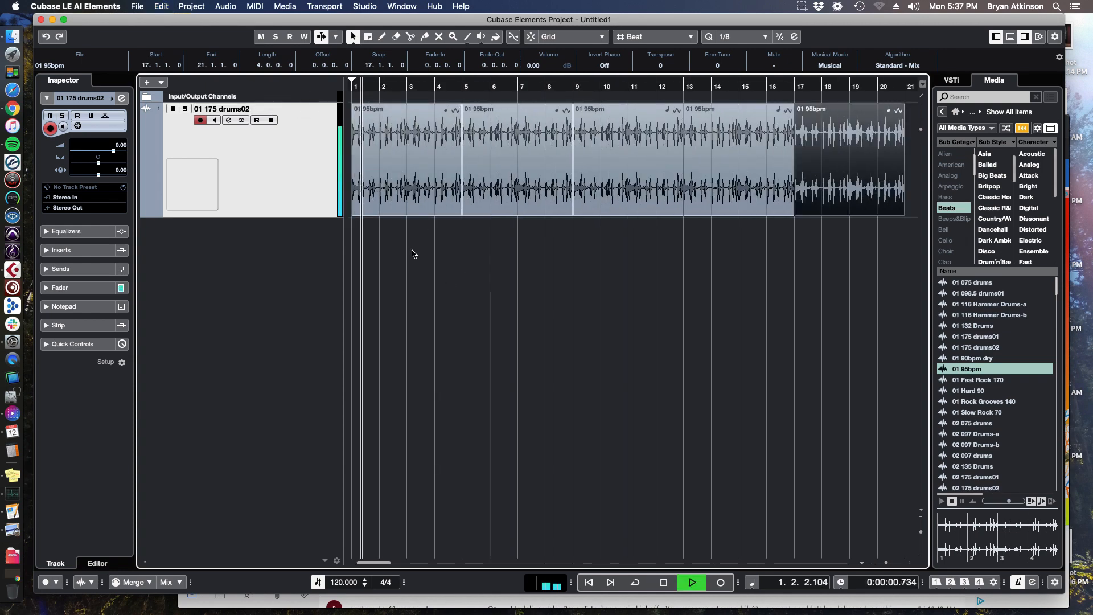
{"action": "key", "text": "g"}
{"action": "key", "text": "space"}
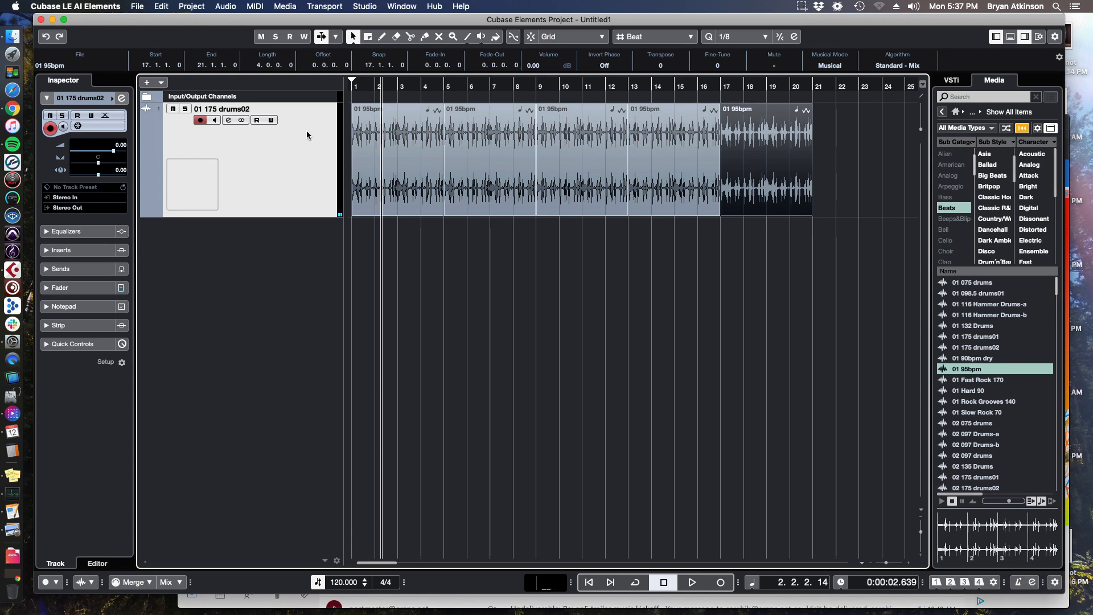
{"action": "left_click", "coordinate": [382, 156]}
{"action": "key", "text": "space"}
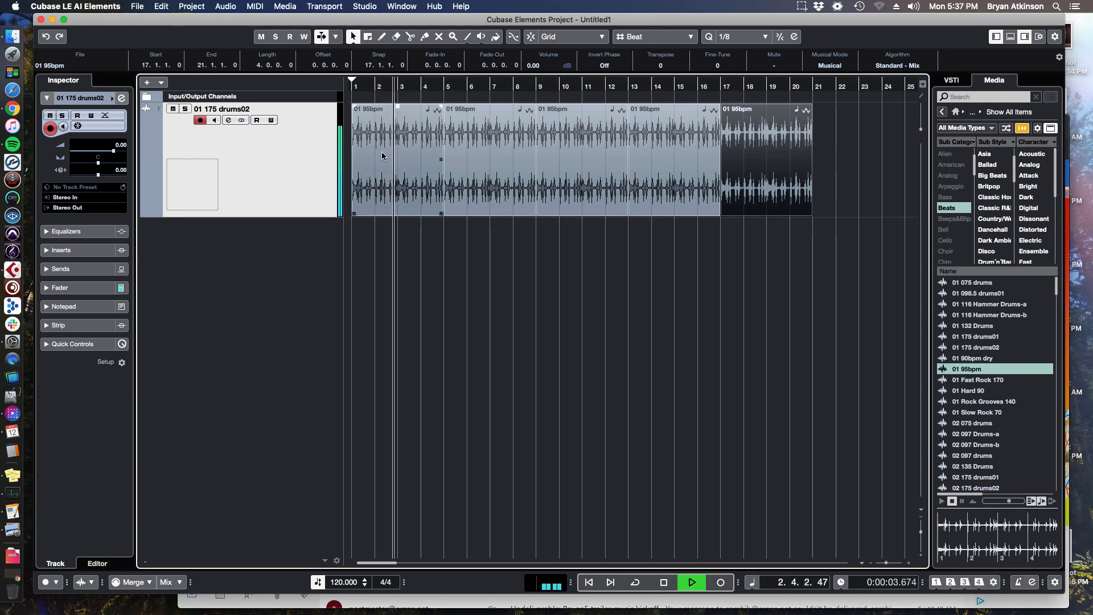
{"action": "key", "text": "space"}
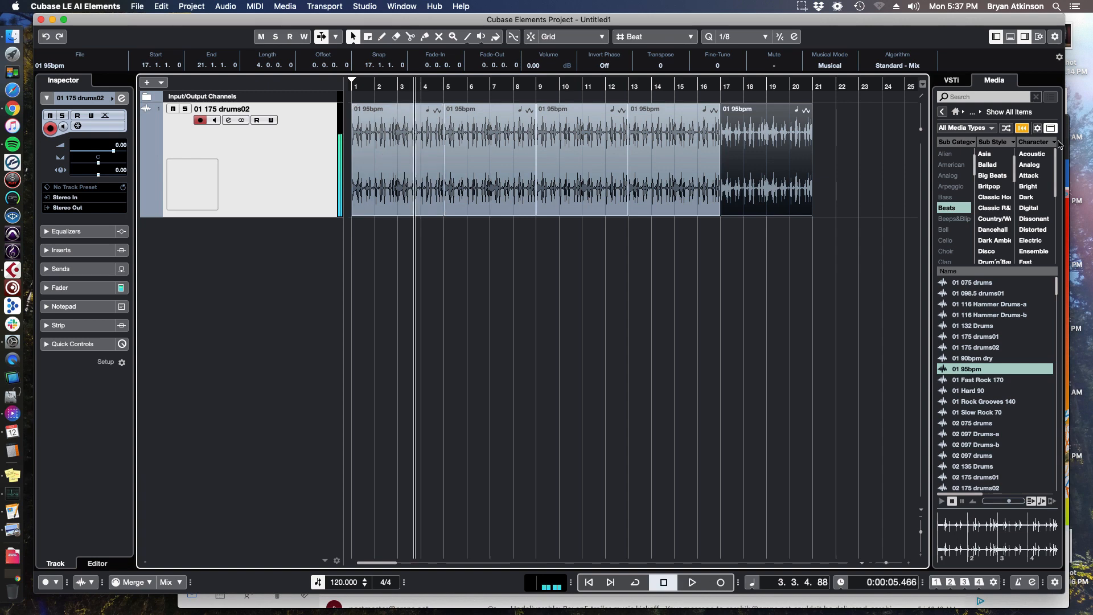
Step: Change the media browser's sub category filter from Beats to Bass and preview 80s Synth Pop - Chorus B - Bass
{"action": "left_click", "coordinate": [947, 211]}
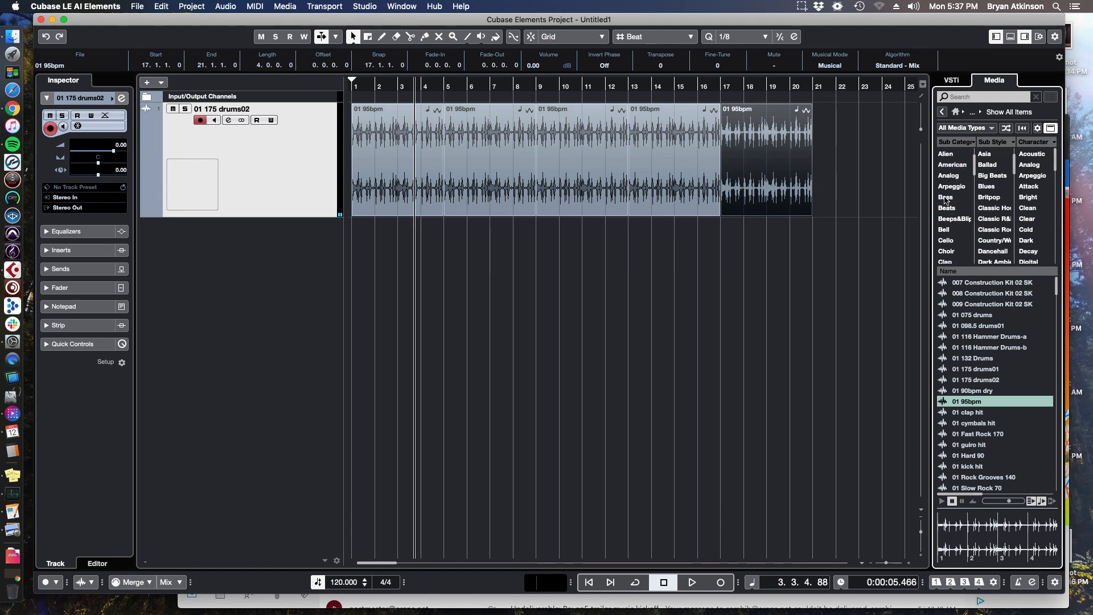
{"action": "left_click", "coordinate": [946, 197]}
{"action": "left_click", "coordinate": [988, 358]}
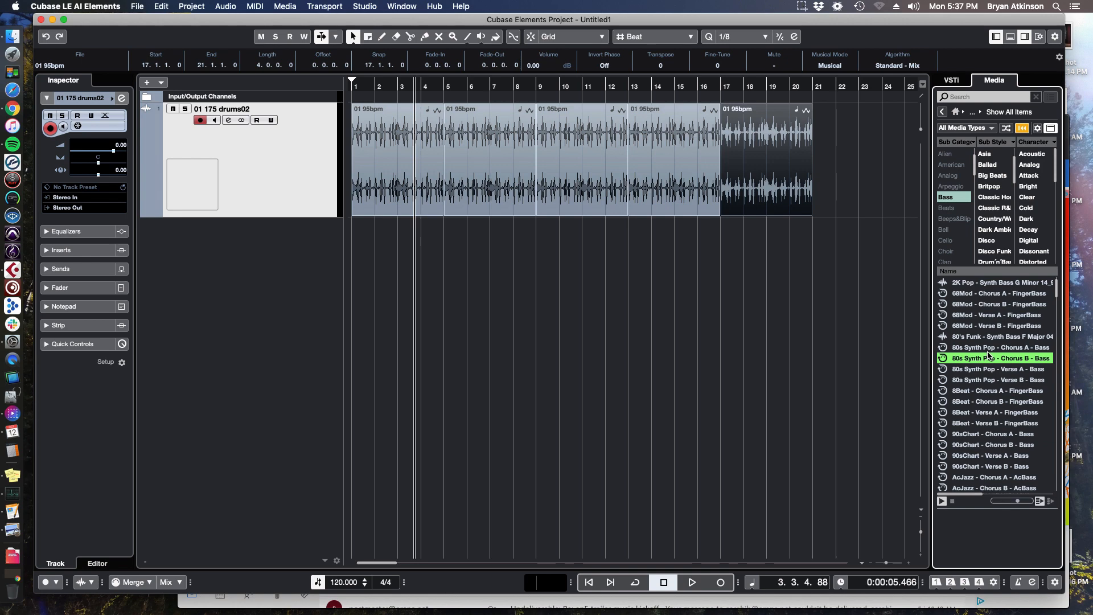
{"action": "left_click", "coordinate": [953, 502]}
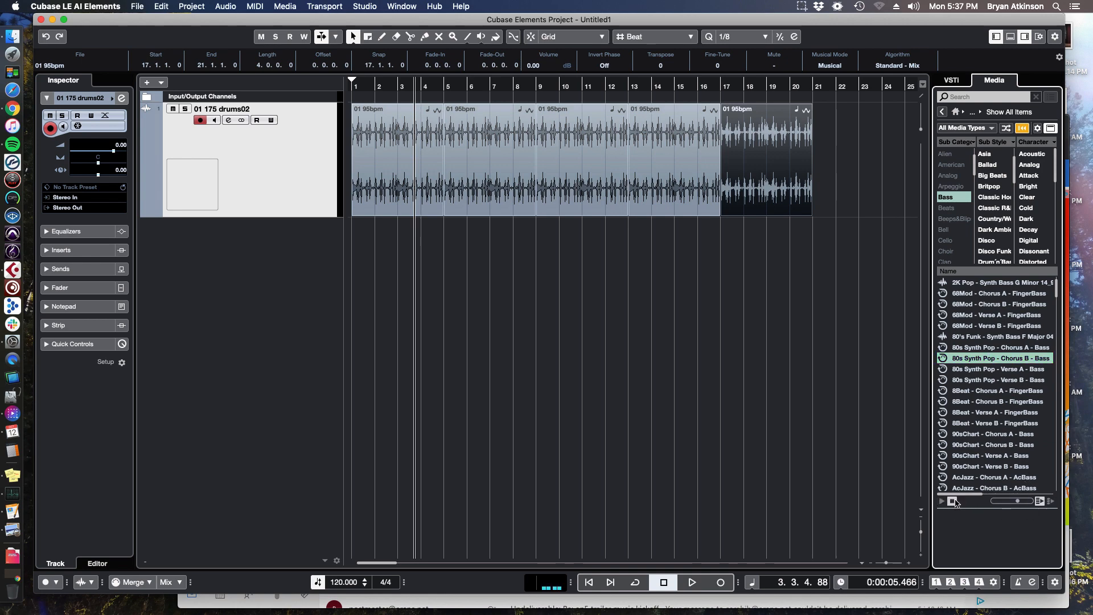
Step: Find the 129 Bass SK sample among the bass results and insert it on a new audio track
{"action": "scroll", "coordinate": [952, 325], "scroll_direction": "up", "scroll_amount": 3}
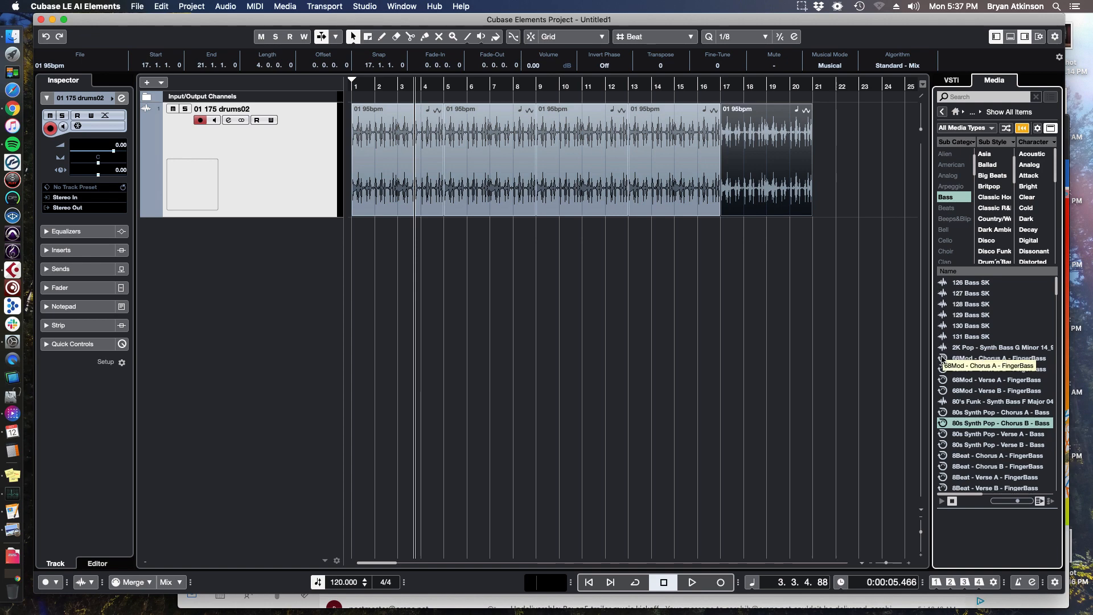
{"action": "scroll", "coordinate": [963, 361], "scroll_direction": "down", "scroll_amount": 10}
{"action": "scroll", "coordinate": [964, 361], "scroll_direction": "up", "scroll_amount": 10}
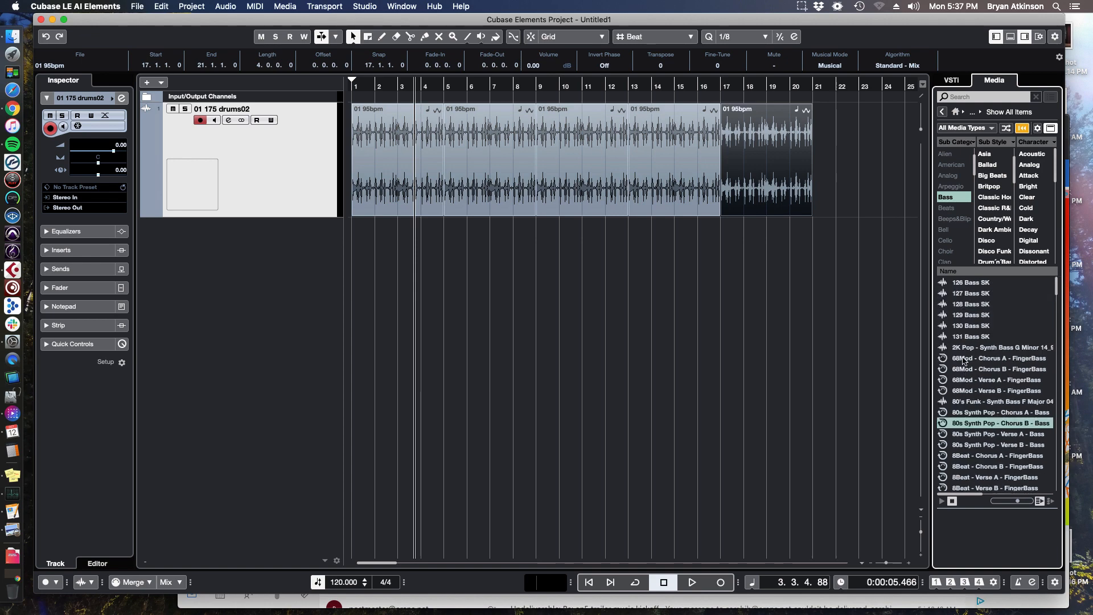
{"action": "double_click", "coordinate": [966, 316]}
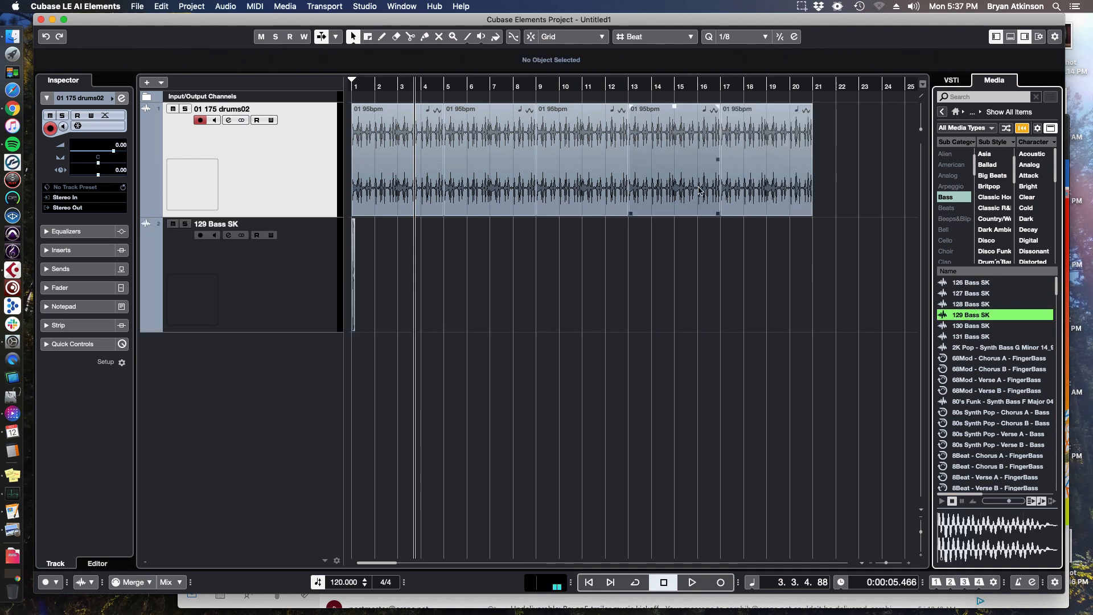
Step: Examine the length of the 129 Bass SK clip against the drum loops at different horizontal zoom levels
{"action": "left_click", "coordinate": [674, 245]}
{"action": "key", "text": "g"}
{"action": "key", "text": "g"}
{"action": "key", "text": "g"}
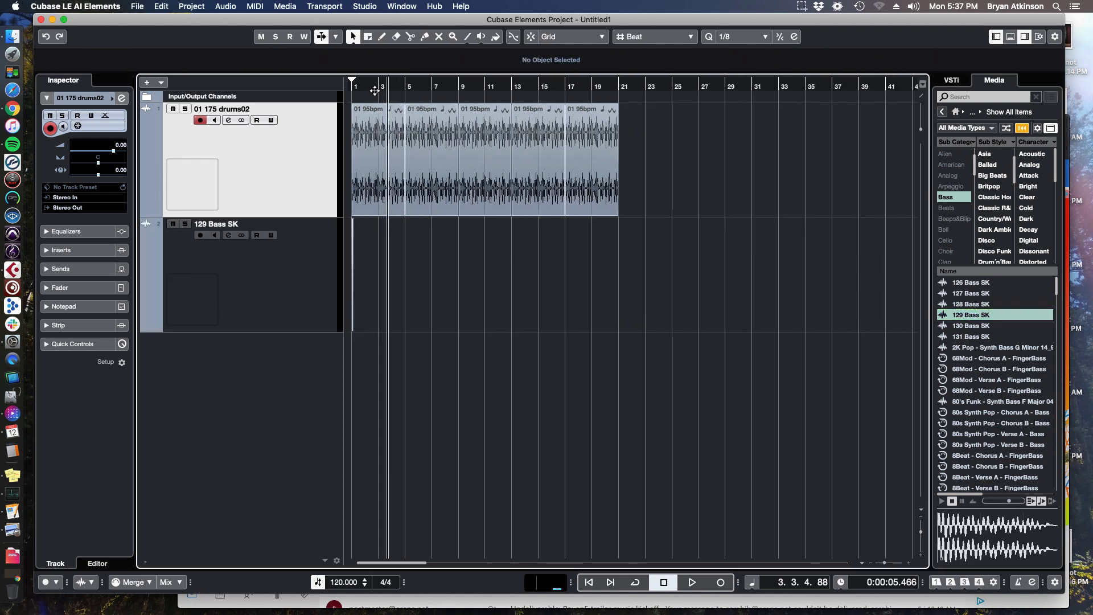
{"action": "left_click_drag", "start_coordinate": [371, 88], "coordinate": [298, 93]}
{"action": "key", "text": "h"}
{"action": "key", "text": "h"}
{"action": "key", "text": "h"}
{"action": "key", "text": "h"}
{"action": "key", "text": "h"}
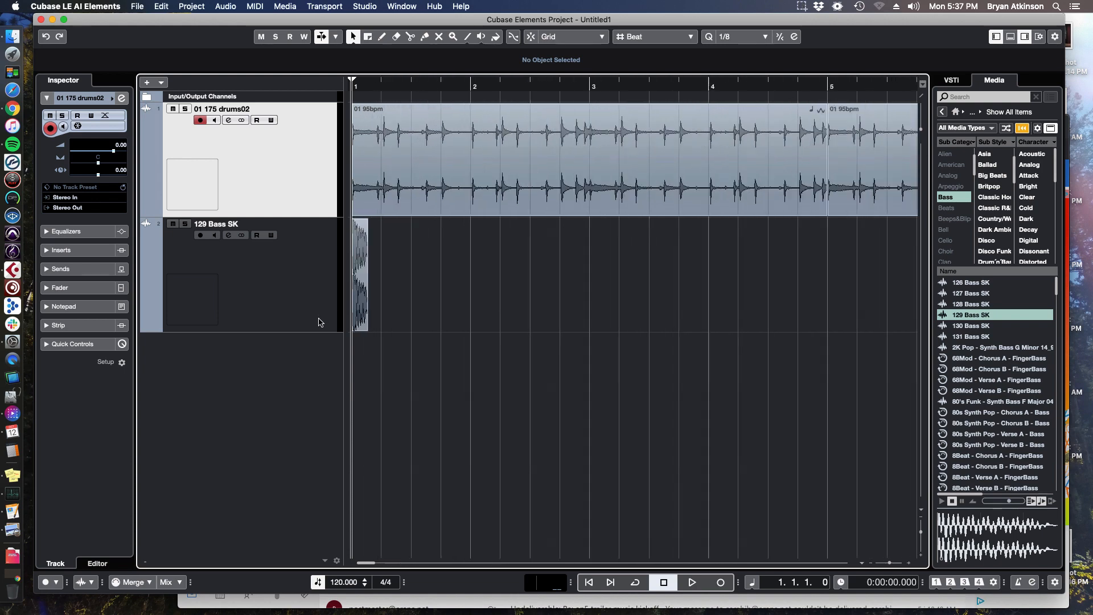
{"action": "key", "text": "h"}
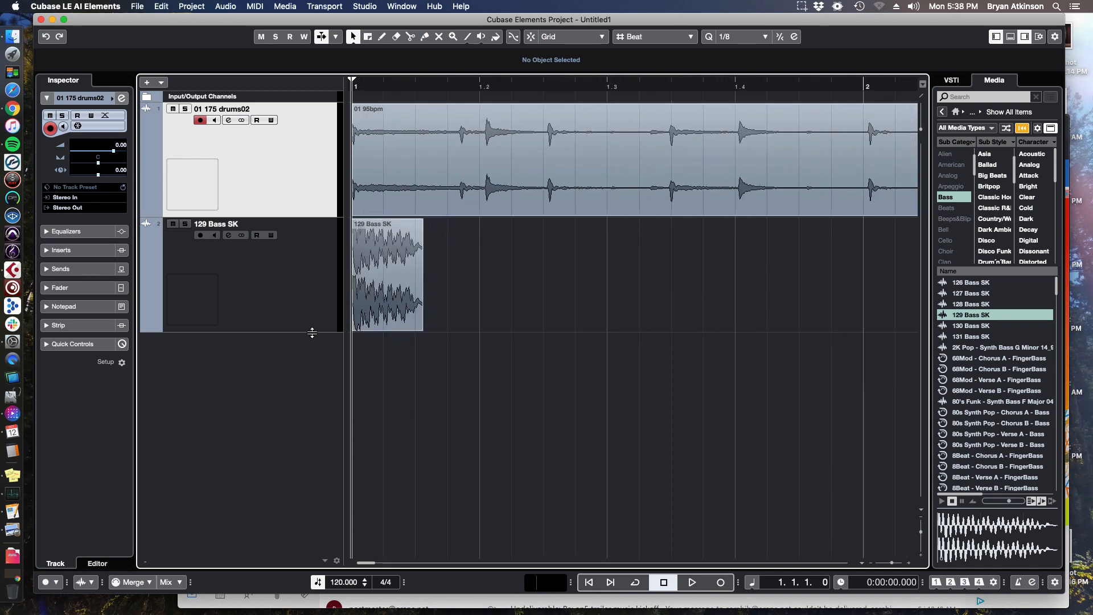
Step: Reduce the 129 Bass SK track's height and delete the short clip on it
{"action": "left_click_drag", "start_coordinate": [312, 332], "coordinate": [312, 298]}
{"action": "key", "text": "g"}
{"action": "key", "text": "g"}
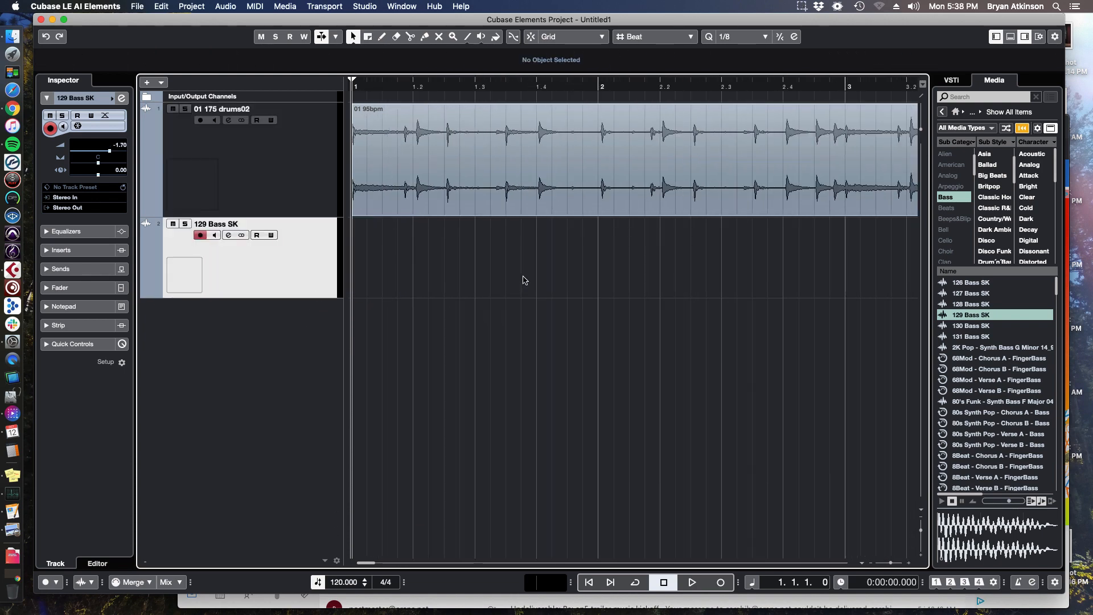
{"action": "key", "text": "g"}
Step: Preview further bass sounds, including 130 Bass SK and Electronic - Synth Bass C Minor, and stop the preview
{"action": "left_click", "coordinate": [971, 327]}
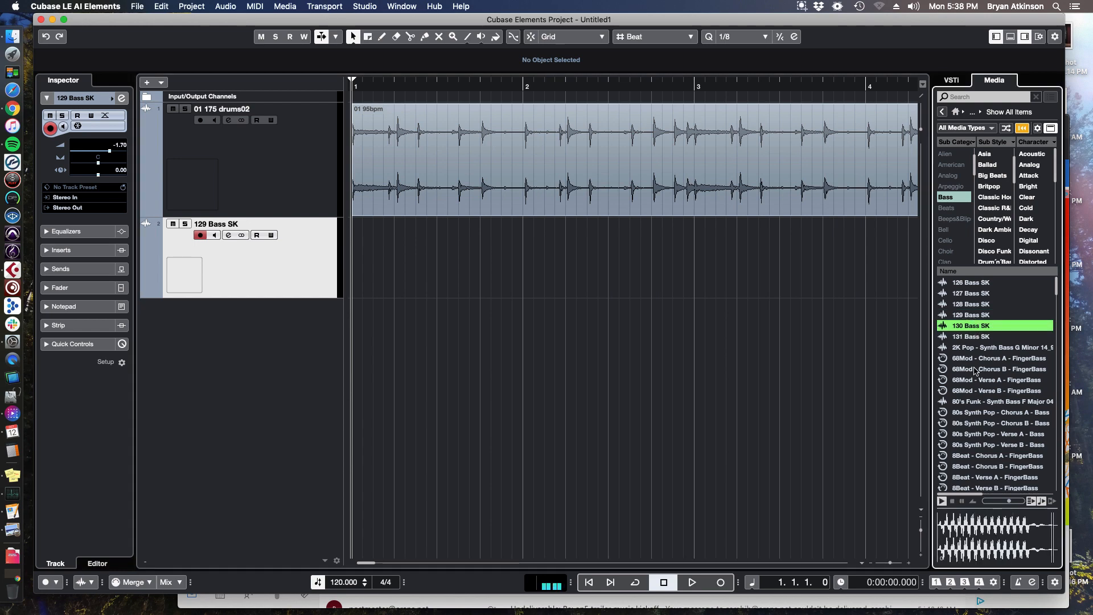
{"action": "left_click", "coordinate": [981, 416]}
{"action": "scroll", "coordinate": [974, 387], "scroll_direction": "down", "scroll_amount": 10}
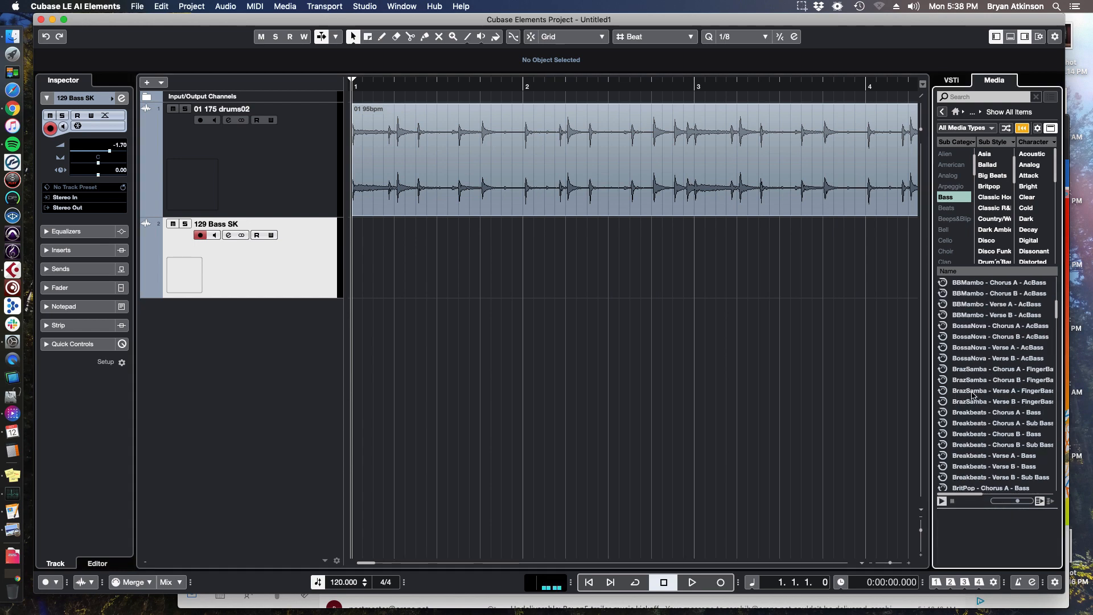
{"action": "scroll", "coordinate": [977, 421], "scroll_direction": "down", "scroll_amount": 10}
{"action": "left_click", "coordinate": [983, 454]}
{"action": "scroll", "coordinate": [983, 452], "scroll_direction": "down", "scroll_amount": 1}
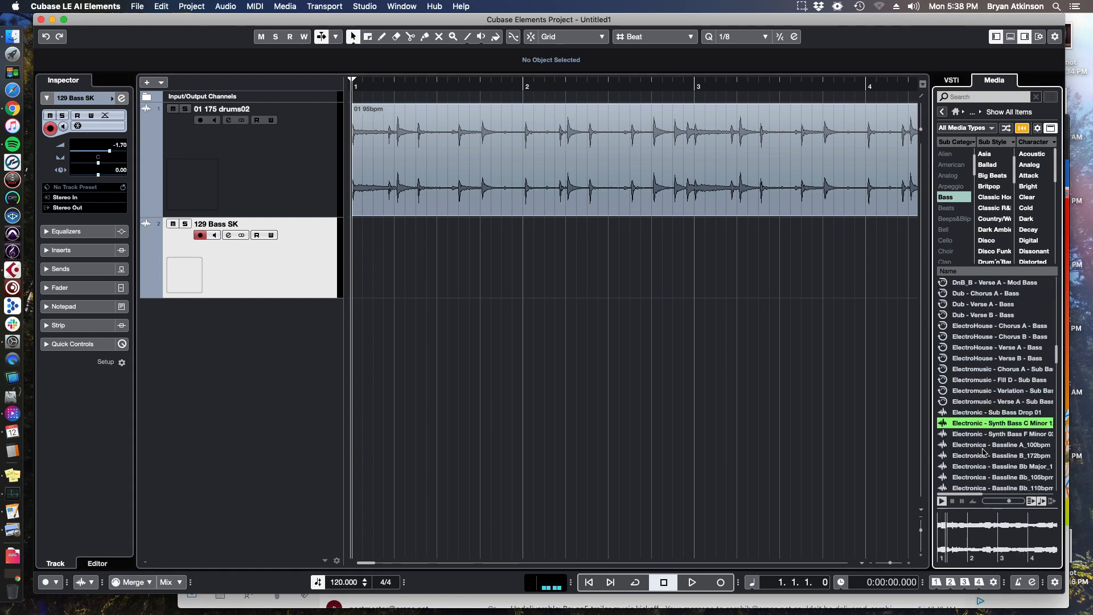
{"action": "left_click", "coordinate": [971, 428]}
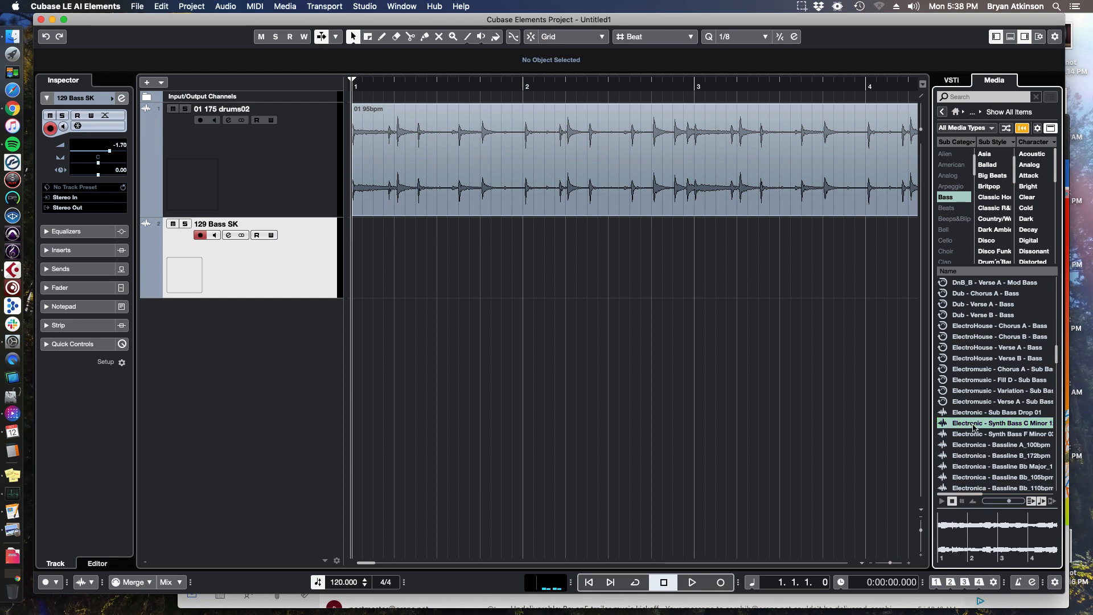
Step: Insert the Electromusic - Variation - Sub Bass MIDI loop on a new instrument track at bar 1
{"action": "left_click", "coordinate": [972, 393]}
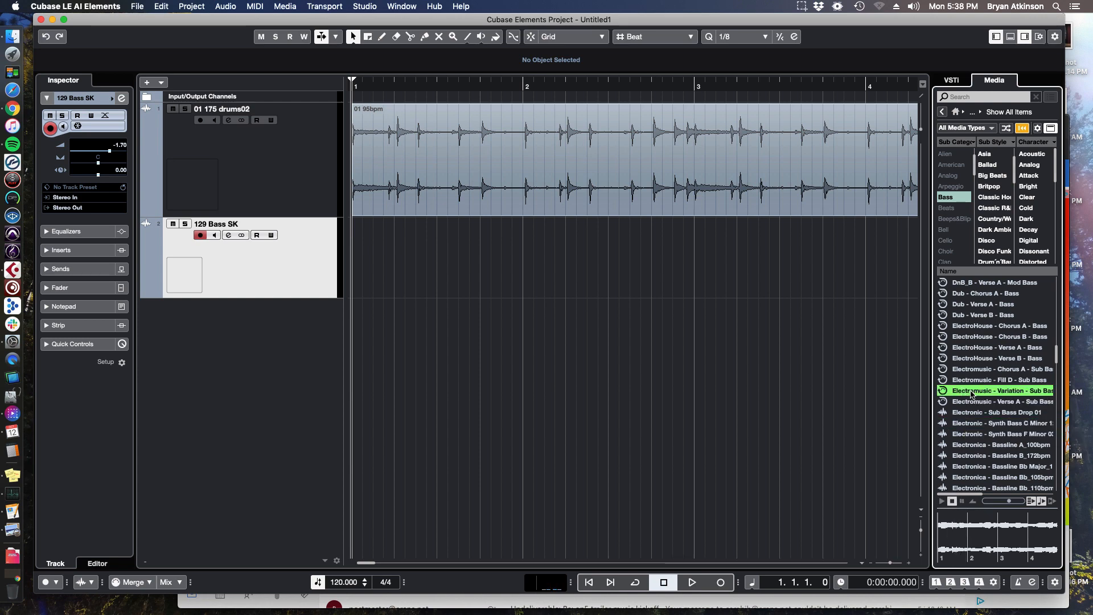
{"action": "double_click", "coordinate": [972, 393]}
{"action": "key", "text": "g"}
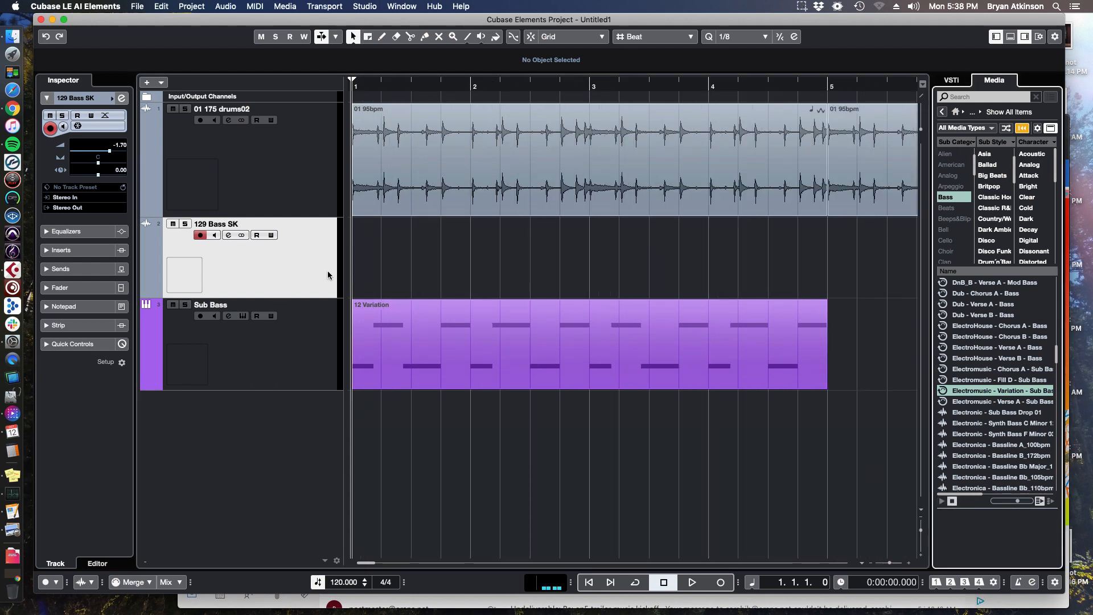
Step: Examine the notes of the Sub Bass track's 12 Variation part in the MIDI editor and close the editor
{"action": "left_click", "coordinate": [361, 321]}
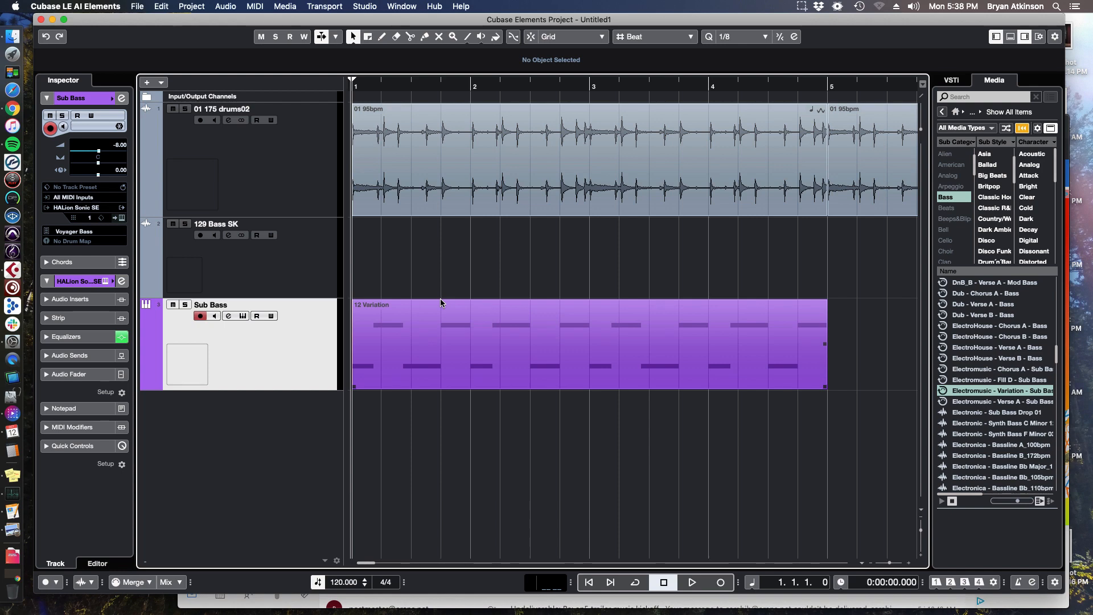
{"action": "double_click", "coordinate": [378, 342]}
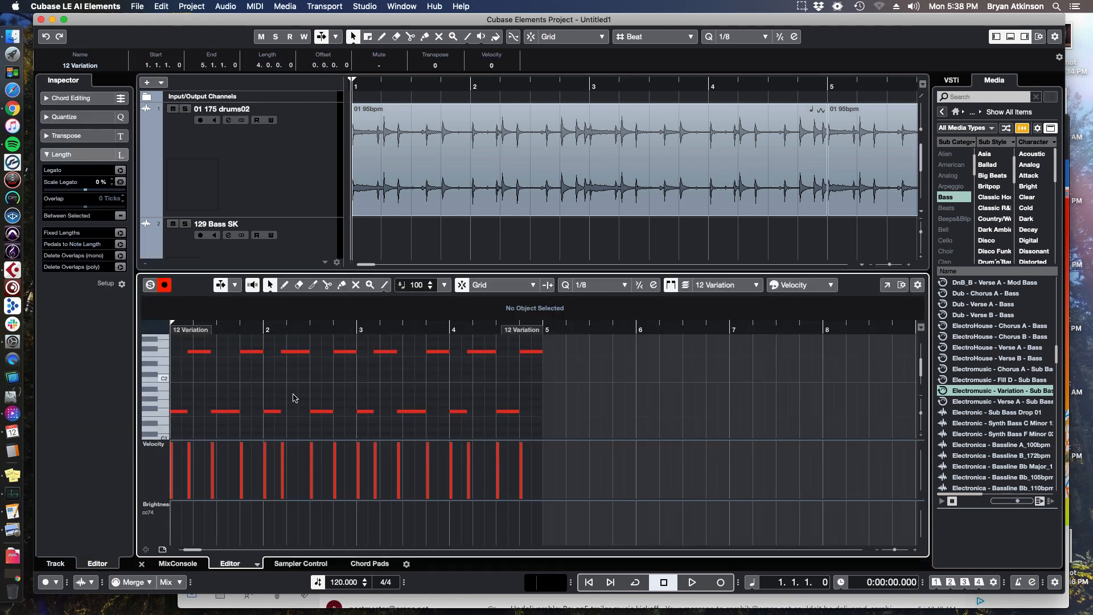
{"action": "left_click", "coordinate": [141, 564]}
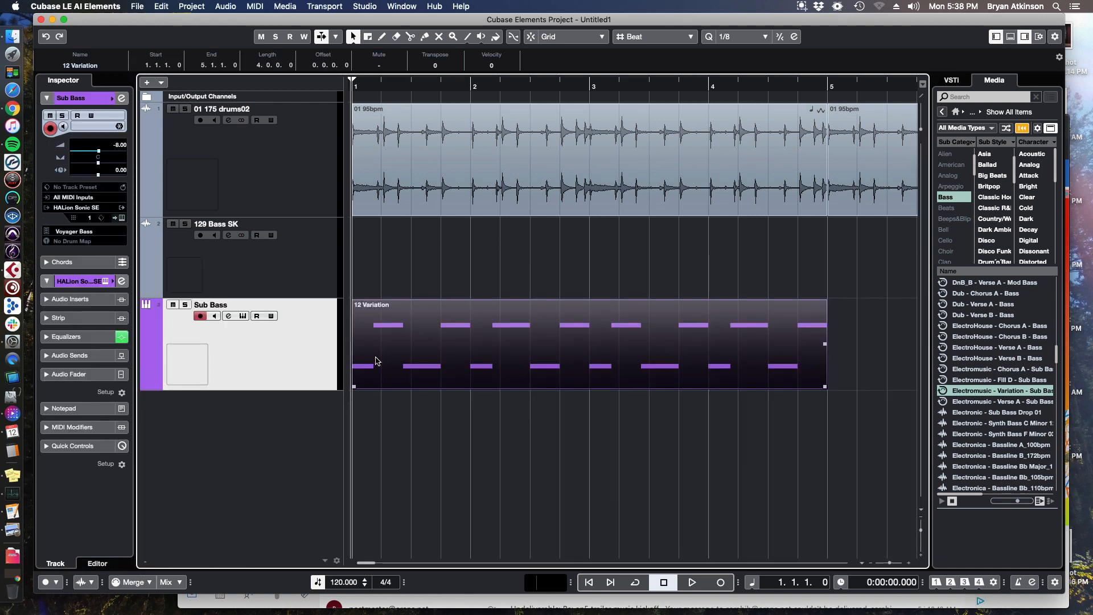
{"action": "left_click", "coordinate": [381, 271]}
{"action": "key", "text": "g"}
{"action": "key", "text": "g"}
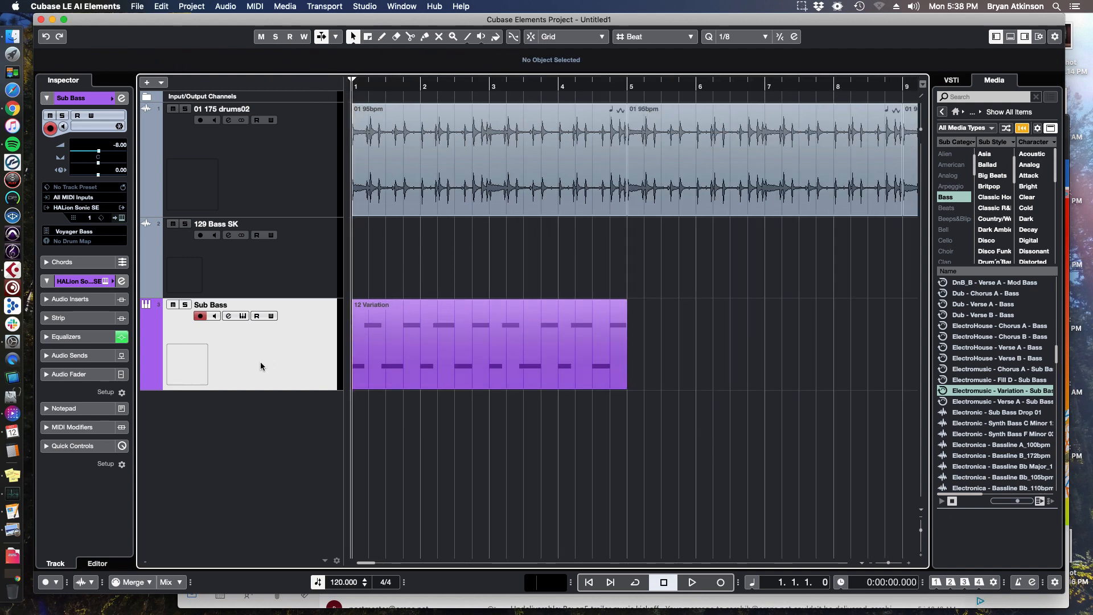
{"action": "double_click", "coordinate": [429, 354]}
{"action": "left_click", "coordinate": [142, 563]}
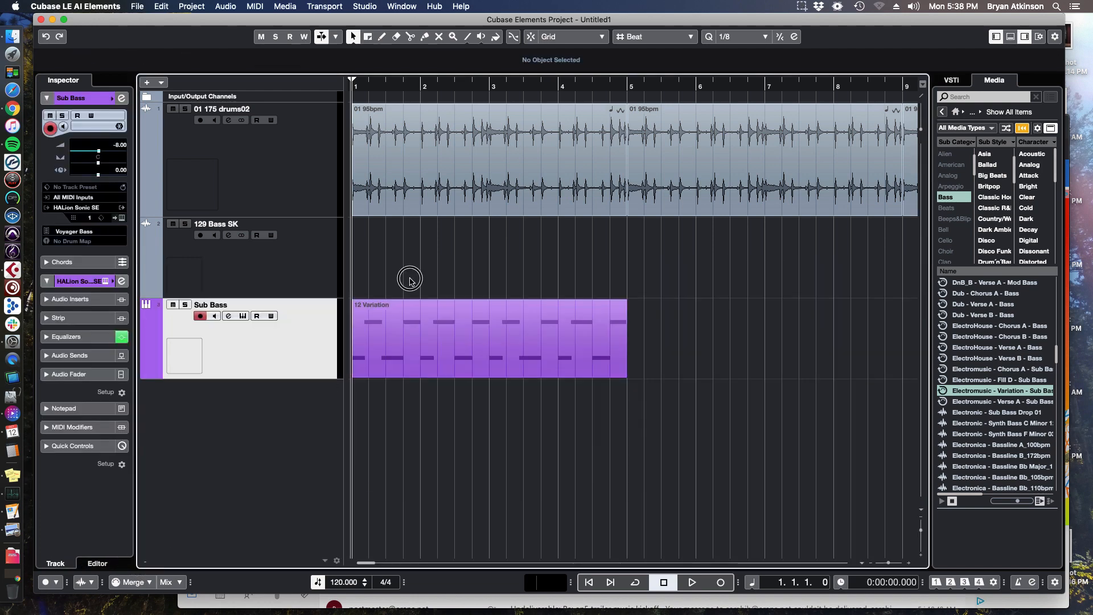
Step: Open the first 01 95bpm drum loop in the Sample Editor to view its audio waveform
{"action": "key", "text": "g"}
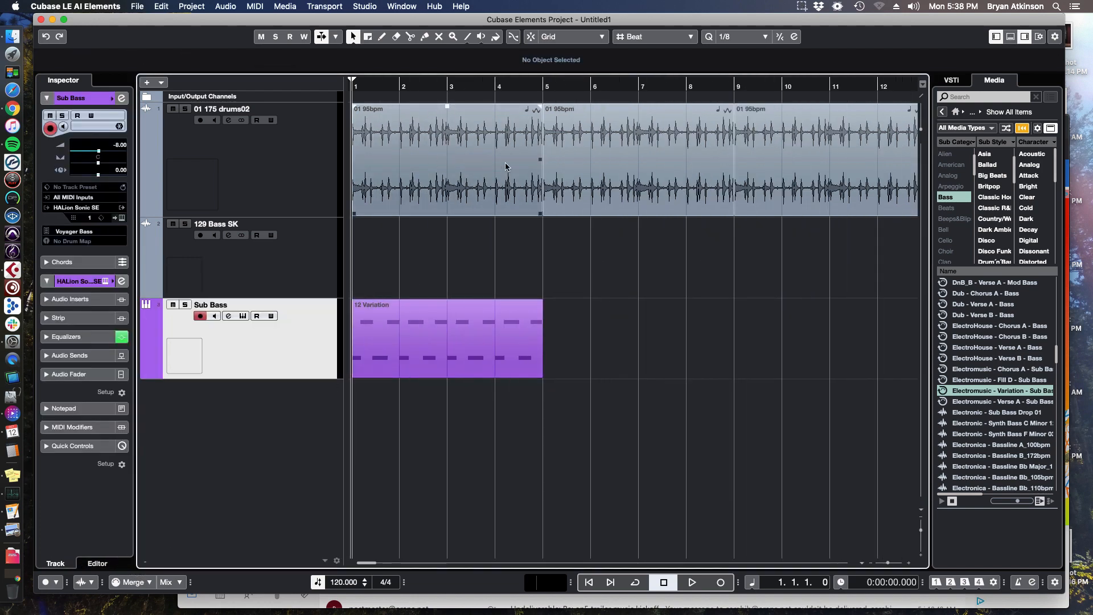
{"action": "double_click", "coordinate": [444, 145]}
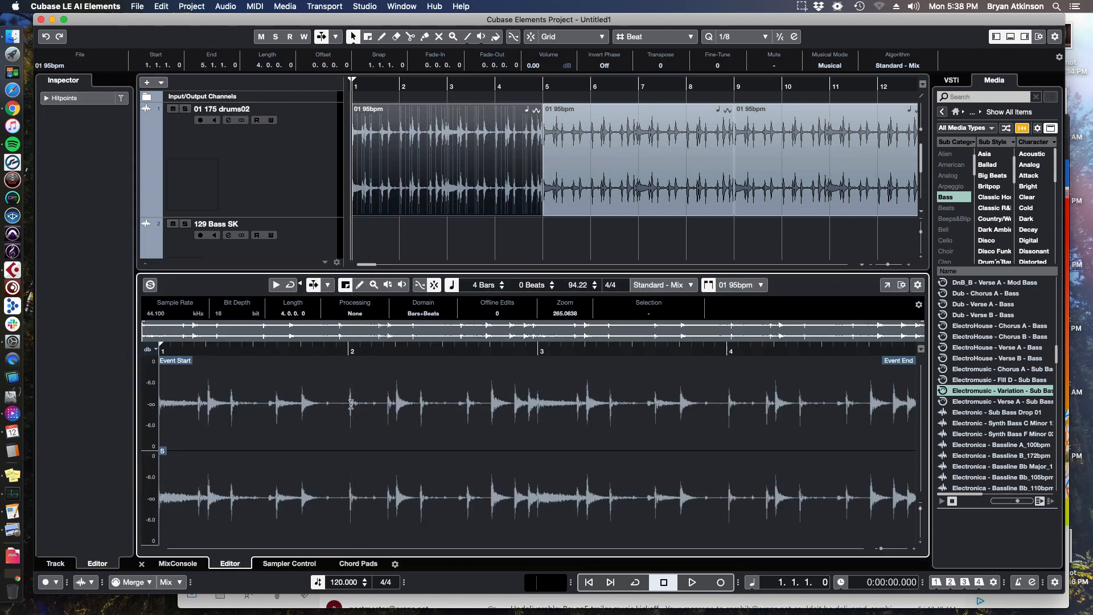
Step: Close the Sample Editor and remove the 129 Bass SK track from the project
{"action": "left_click", "coordinate": [140, 564]}
{"action": "left_click", "coordinate": [307, 345]}
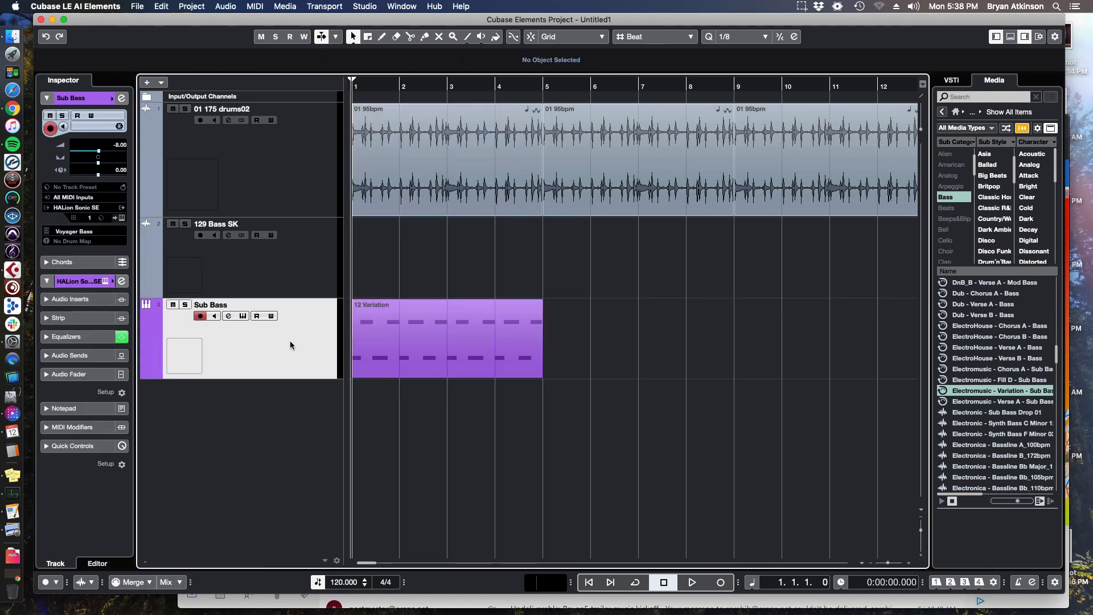
{"action": "left_click", "coordinate": [298, 277]}
{"action": "left_click", "coordinate": [305, 330]}
{"action": "left_click", "coordinate": [304, 284]}
{"action": "right_click", "coordinate": [303, 280]}
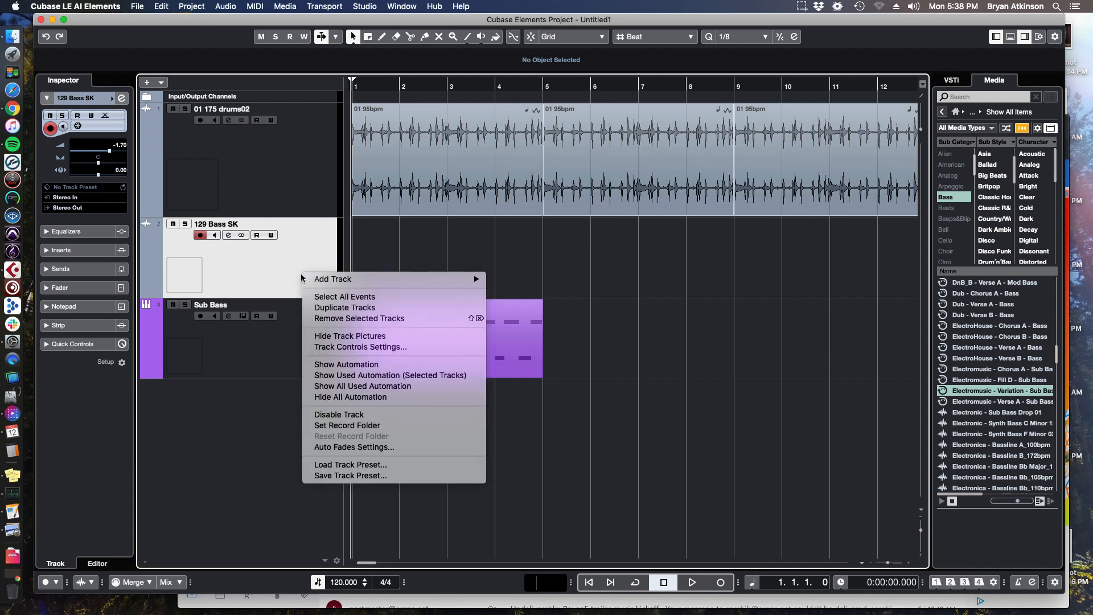
{"action": "left_click", "coordinate": [376, 318]}
Step: Remove the Sub Bass instrument track together with its 12 Variation MIDI part
{"action": "left_click", "coordinate": [311, 229]}
{"action": "right_click", "coordinate": [310, 258]}
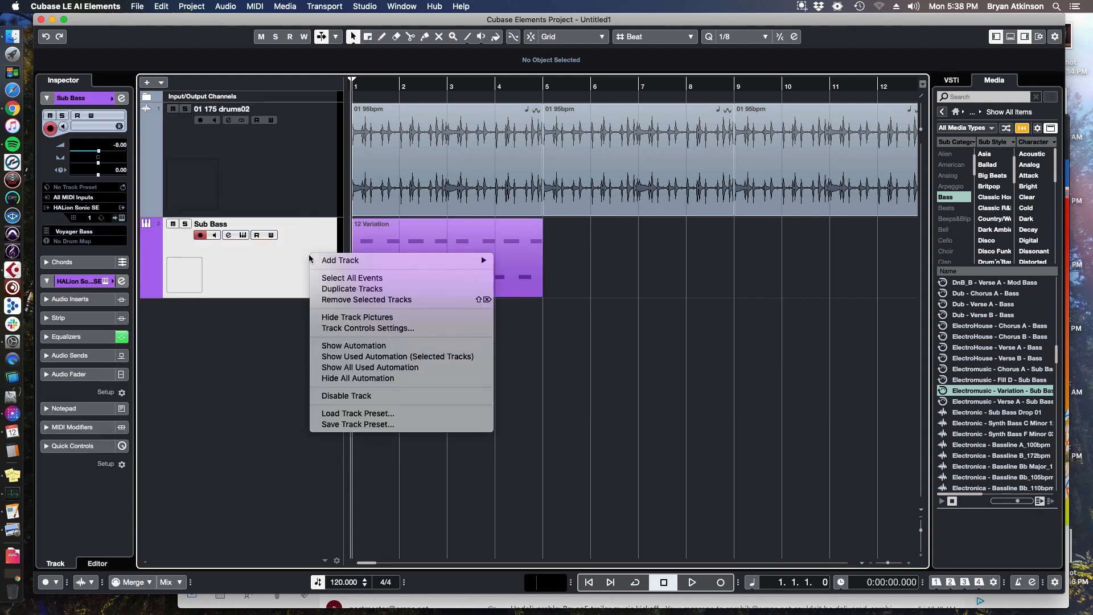
{"action": "left_click", "coordinate": [384, 300]}
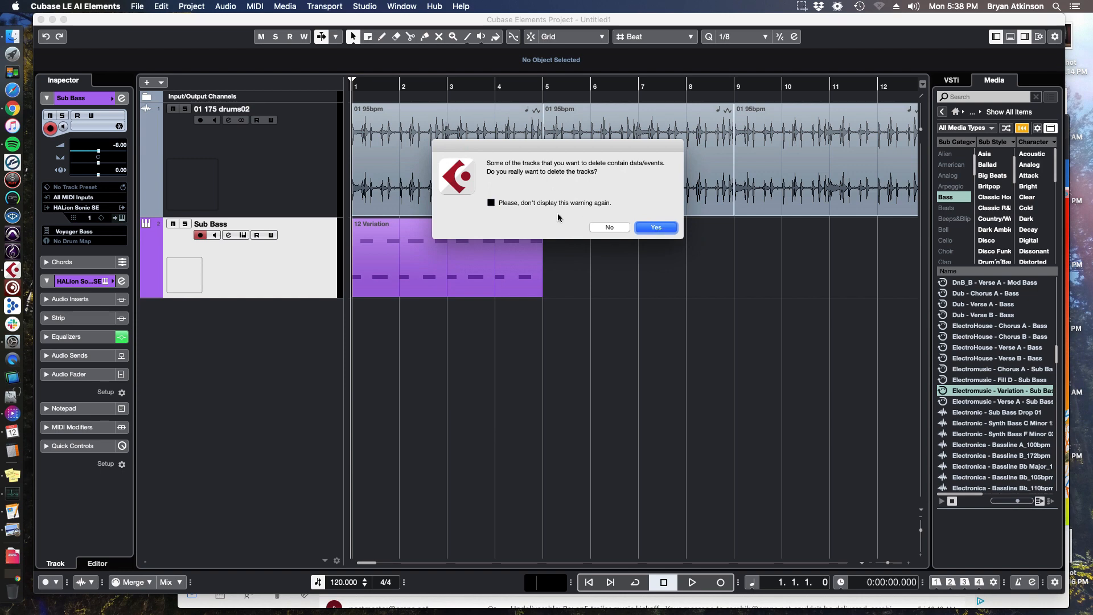
{"action": "left_click", "coordinate": [651, 229]}
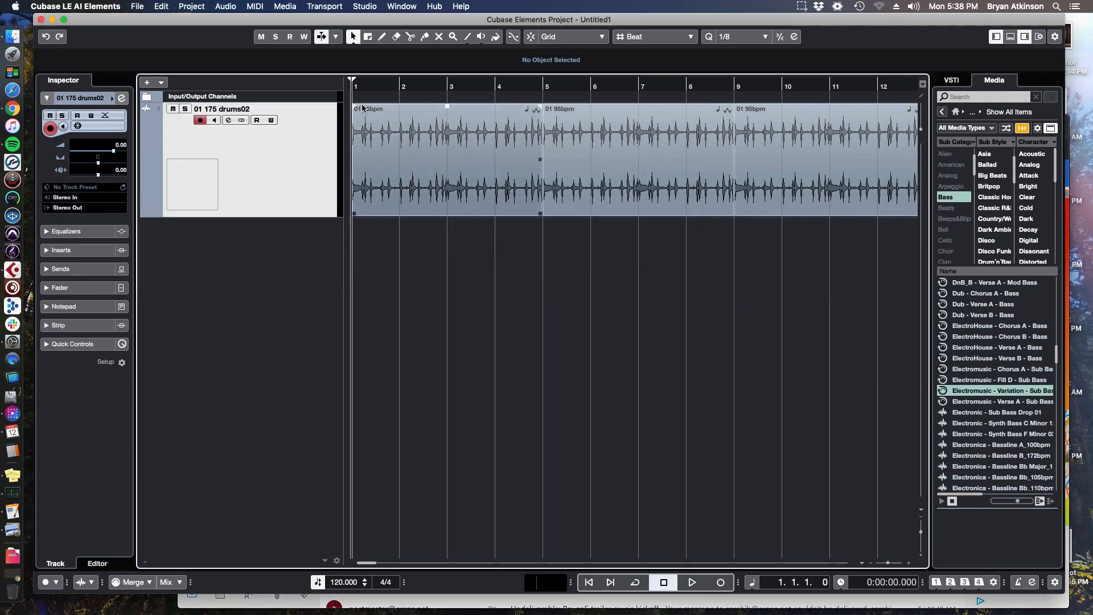
Step: Preview the Cinema - Synth Loop F Maj 76_120bpm bass loop and insert it on a new audio track at bar 1
{"action": "scroll", "coordinate": [993, 455], "scroll_direction": "up", "scroll_amount": 10}
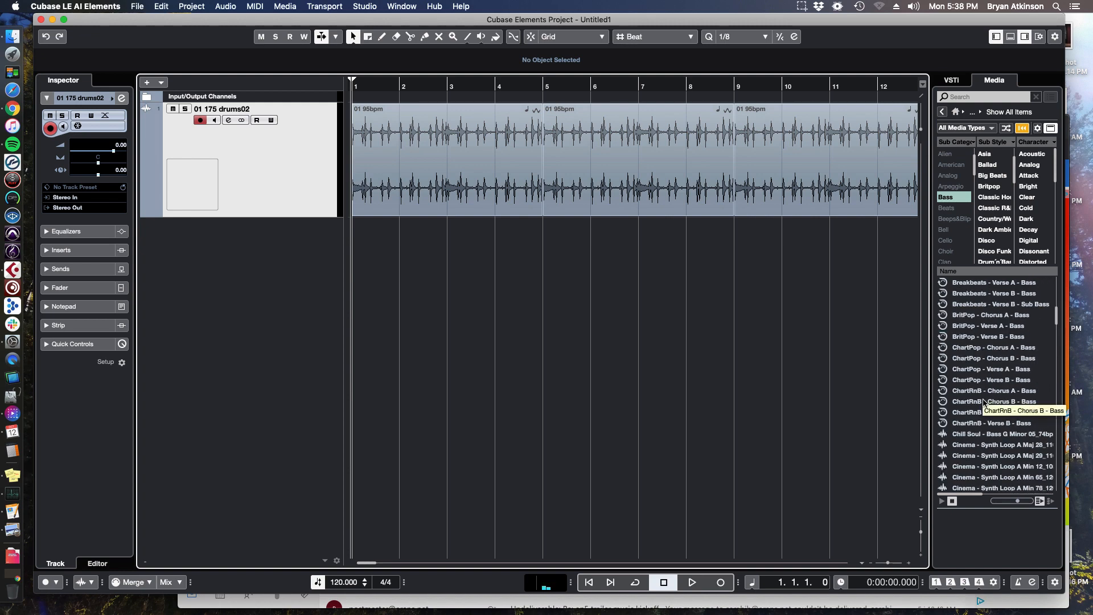
{"action": "scroll", "coordinate": [991, 382], "scroll_direction": "down", "scroll_amount": 5}
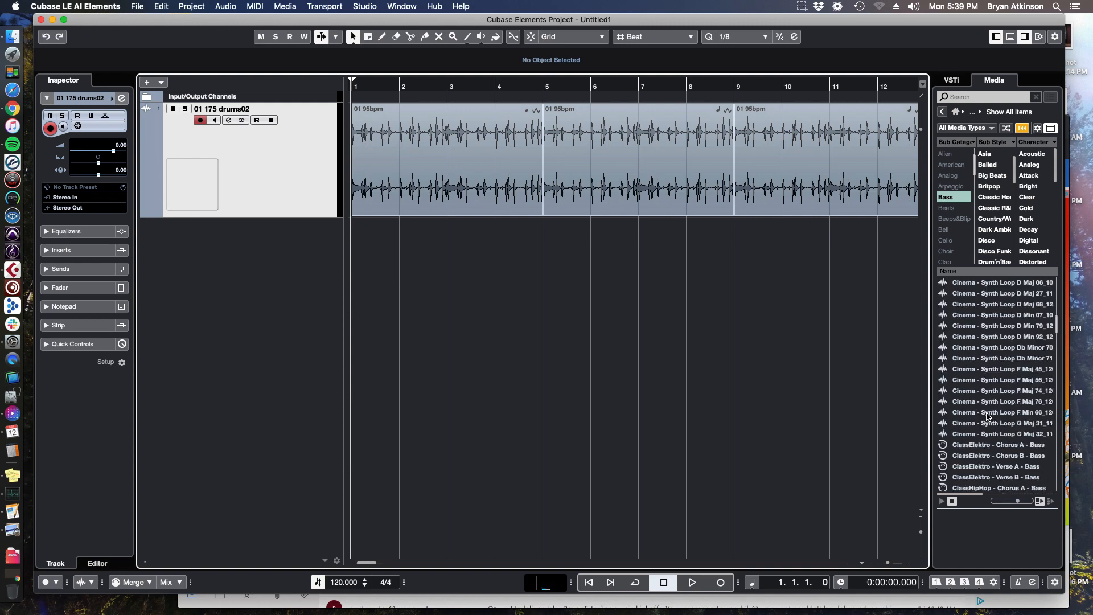
{"action": "left_click", "coordinate": [989, 401]}
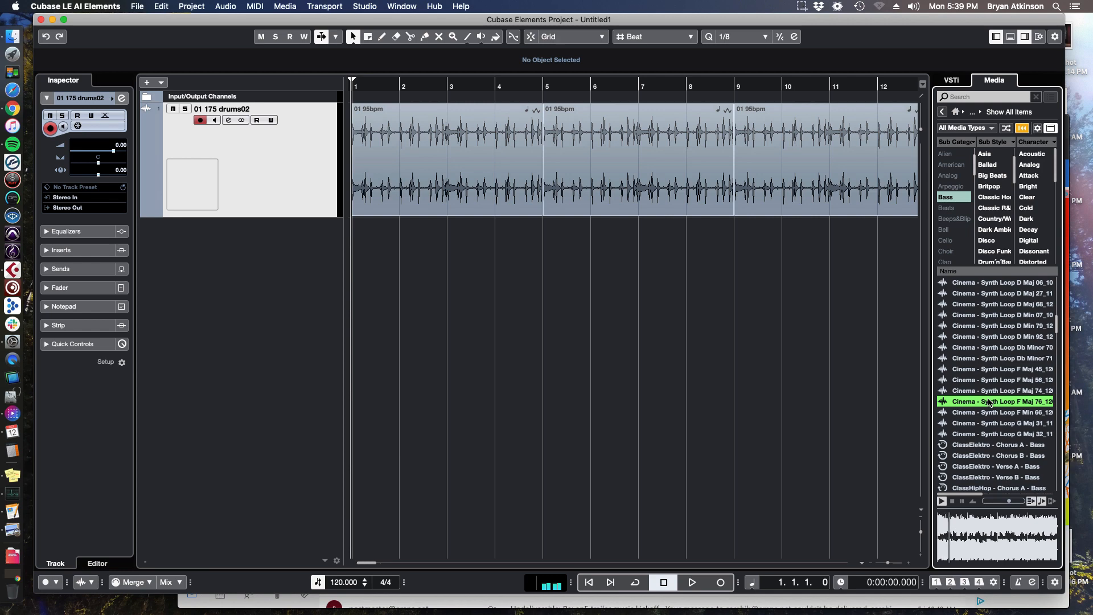
{"action": "left_click_drag", "start_coordinate": [990, 402], "coordinate": [453, 299]}
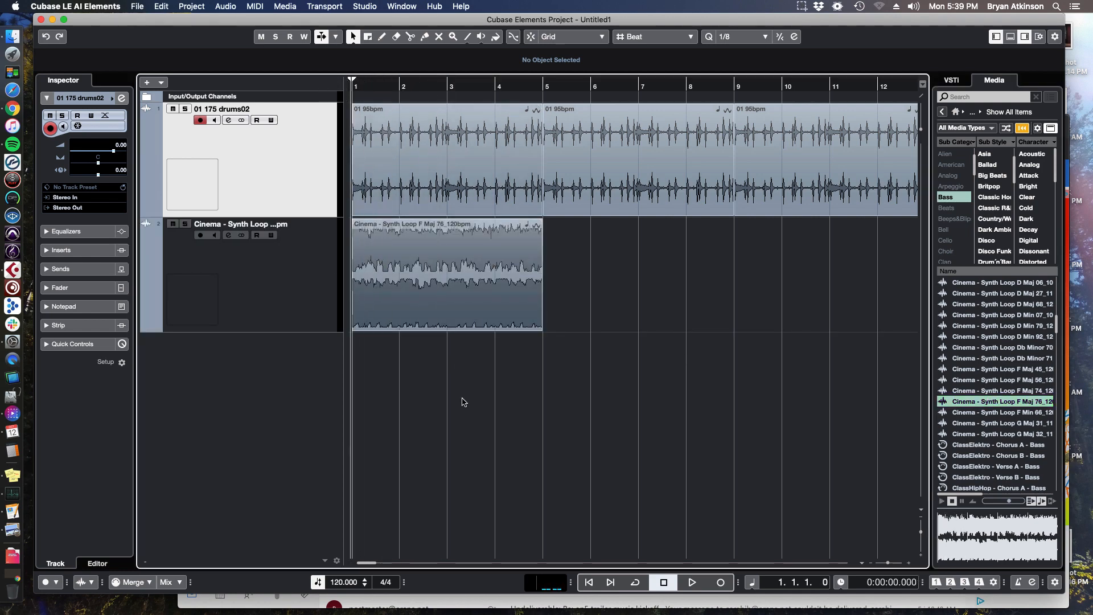
Step: Lower the F Maj synth loop's event volume to -4.90 dB
{"action": "left_click", "coordinate": [428, 286]}
{"action": "key", "text": "h"}
{"action": "key", "text": "h"}
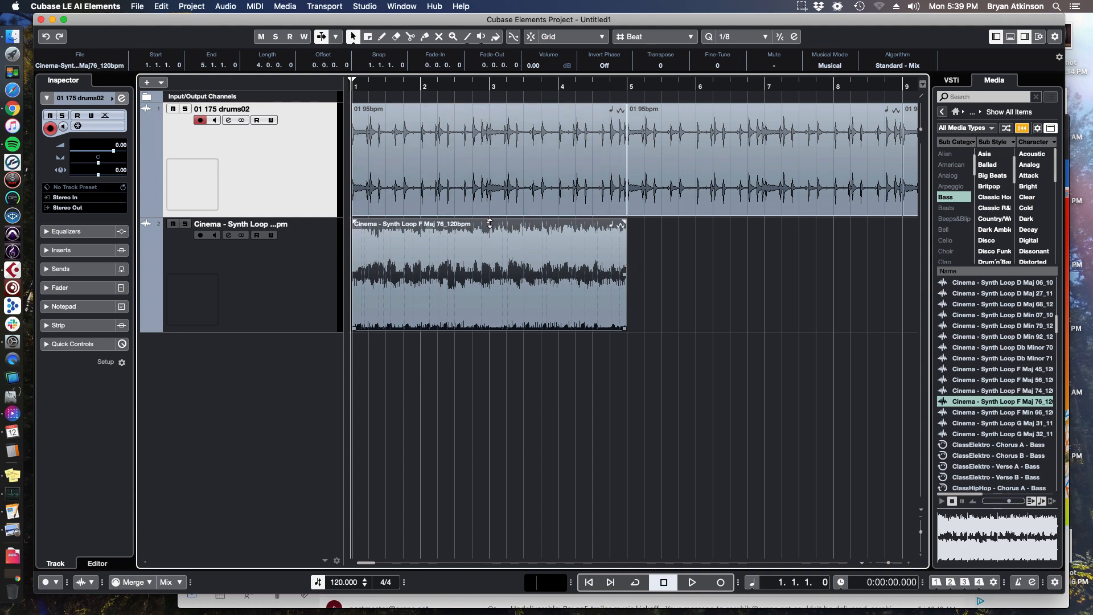
{"action": "left_click_drag", "start_coordinate": [489, 223], "coordinate": [493, 266]}
Step: Play the drums and F Maj synth loop together from bar 1 and lower the synth loop's volume to -5.72 dB
{"action": "left_click_drag", "start_coordinate": [376, 87], "coordinate": [352, 87]}
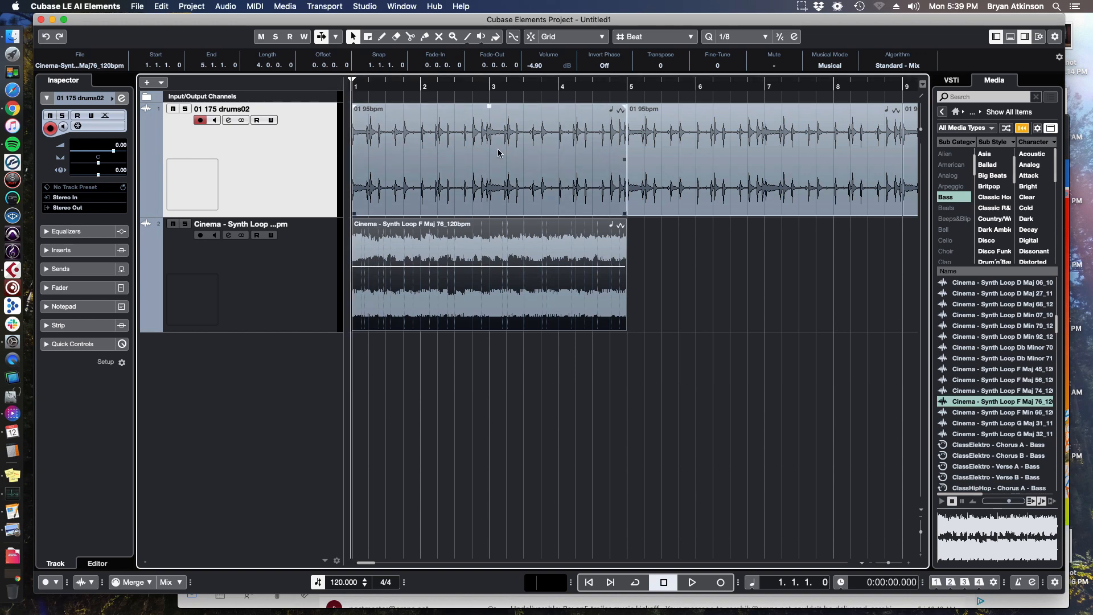
{"action": "left_click", "coordinate": [500, 153]}
{"action": "key", "text": "space"}
{"action": "left_click_drag", "start_coordinate": [490, 267], "coordinate": [493, 275]}
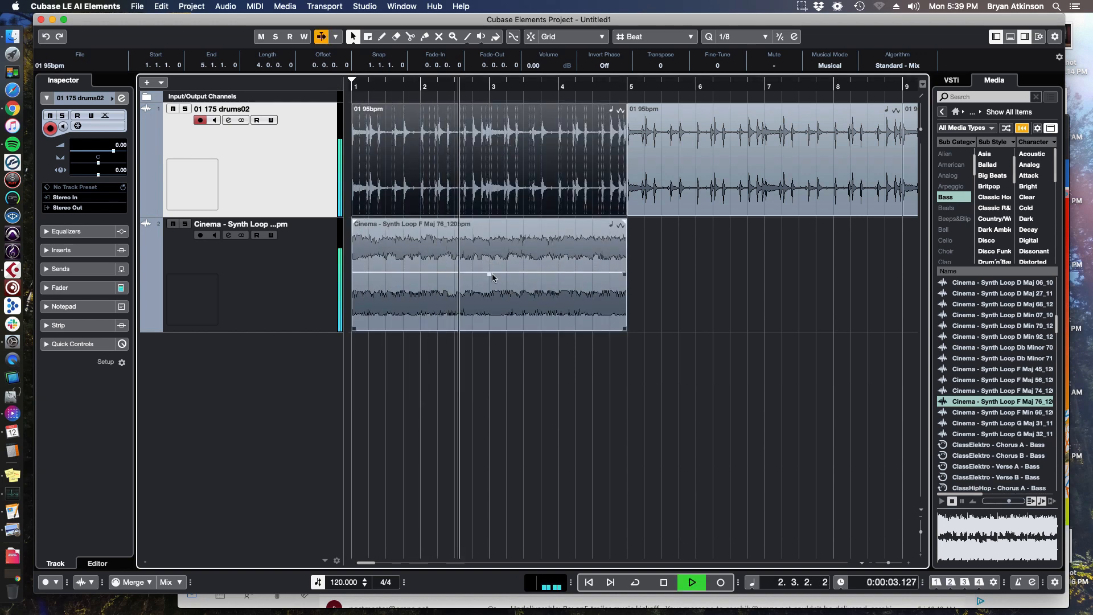
{"action": "left_click", "coordinate": [637, 261]}
{"action": "key", "text": "g"}
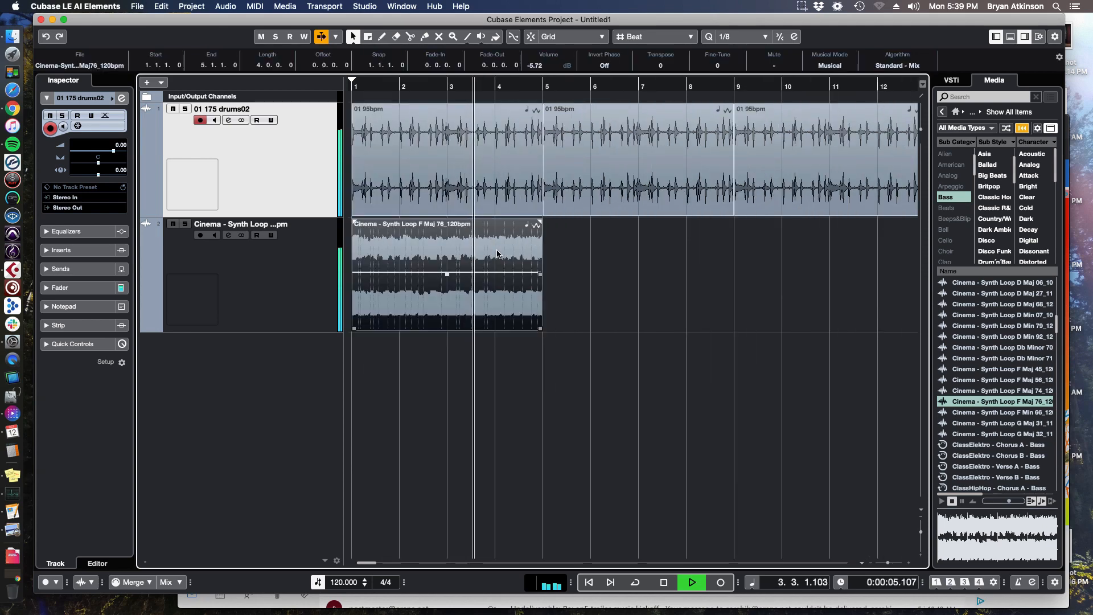
{"action": "key", "text": "g"}
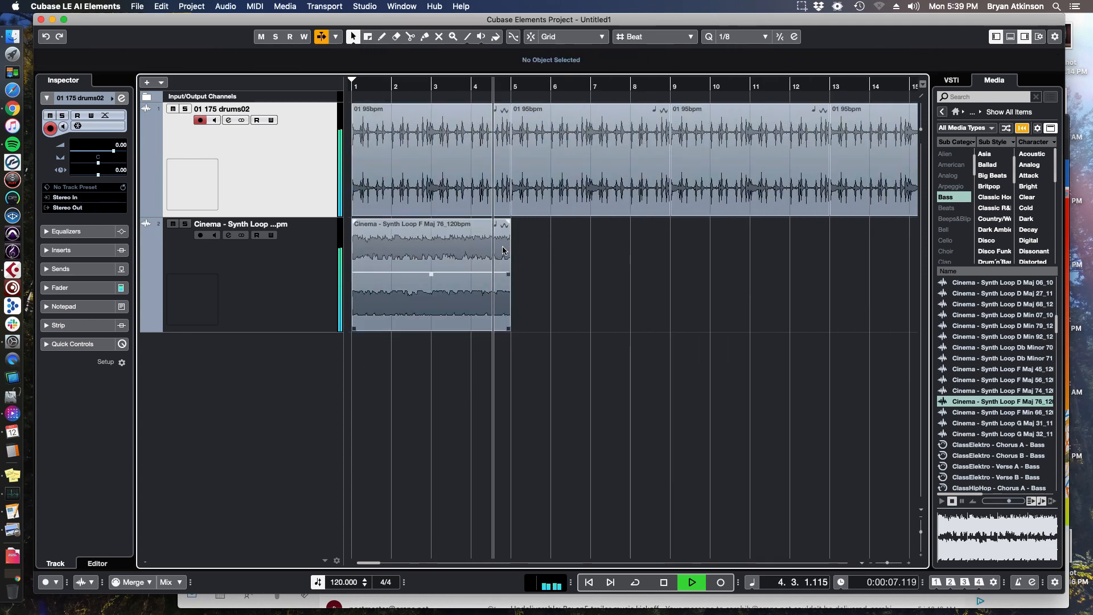
{"action": "left_click", "coordinate": [459, 245]}
{"action": "key", "text": "space"}
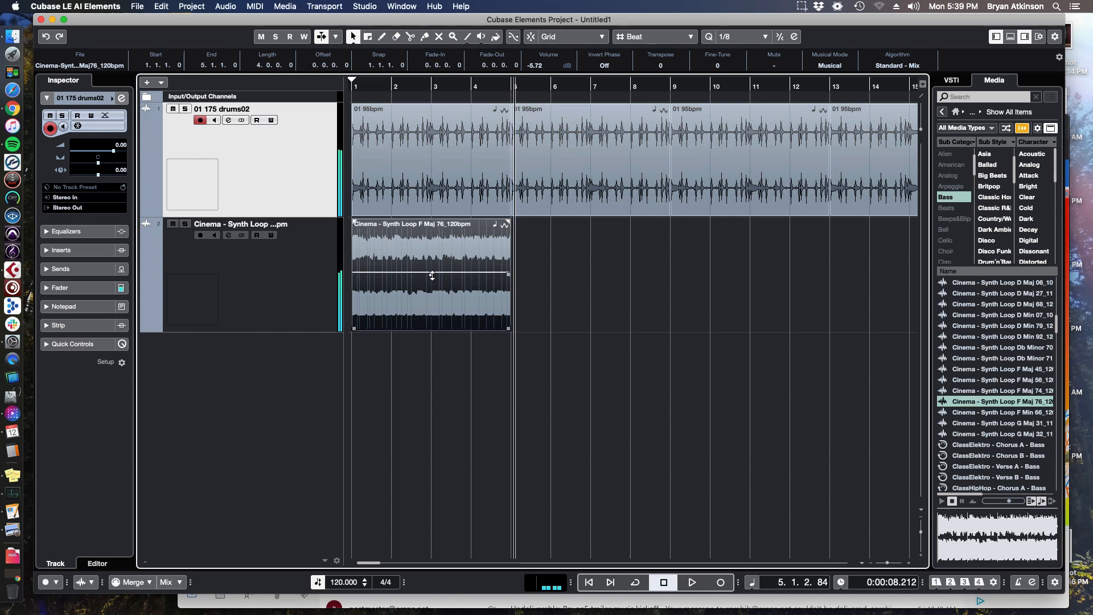
Step: Set the F Maj synth loop's volume to -6.43 dB and duplicate it twice so it fills bars 1 to 13
{"action": "left_click_drag", "start_coordinate": [431, 273], "coordinate": [432, 279]}
{"action": "key", "text": "super+d"}
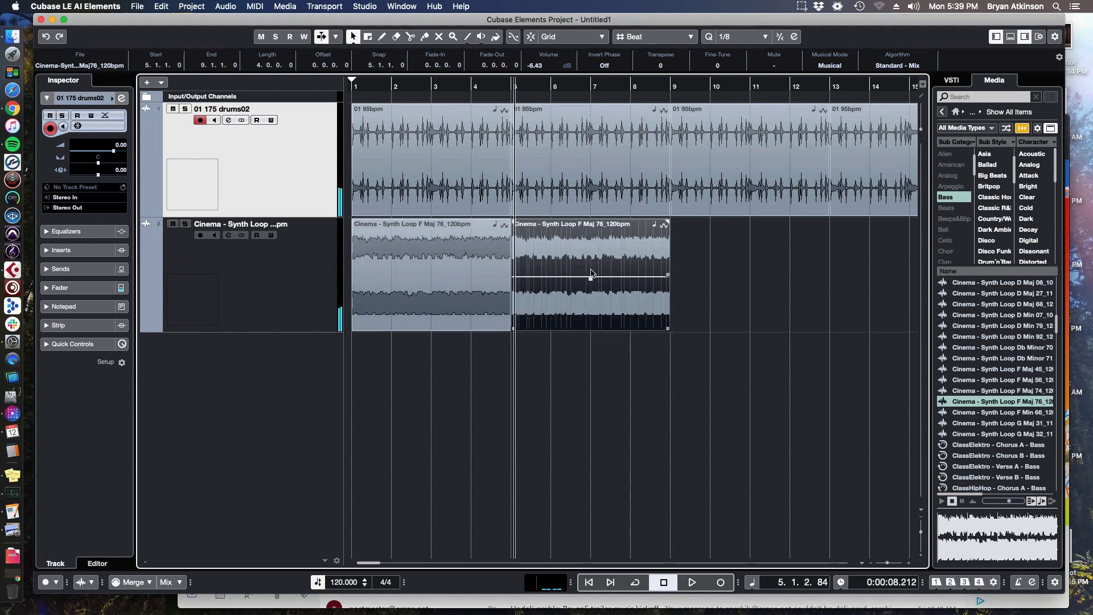
{"action": "key", "text": "super+d"}
Step: Play the repeated F Maj synth loops against the drum loops to judge how they fit
{"action": "key", "text": "space"}
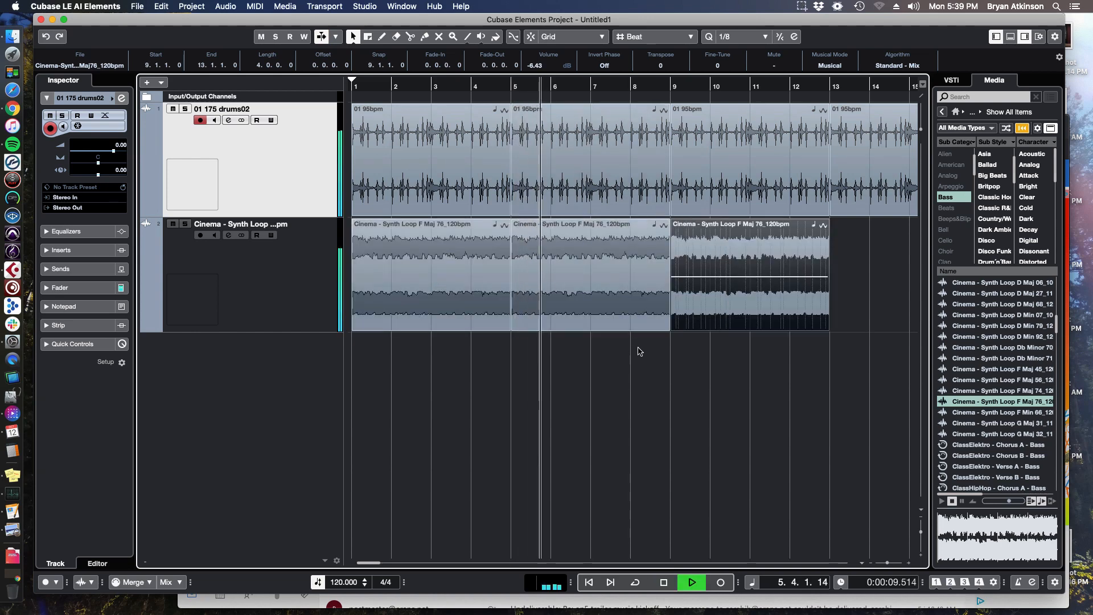
{"action": "key", "text": "g"}
{"action": "key", "text": "space"}
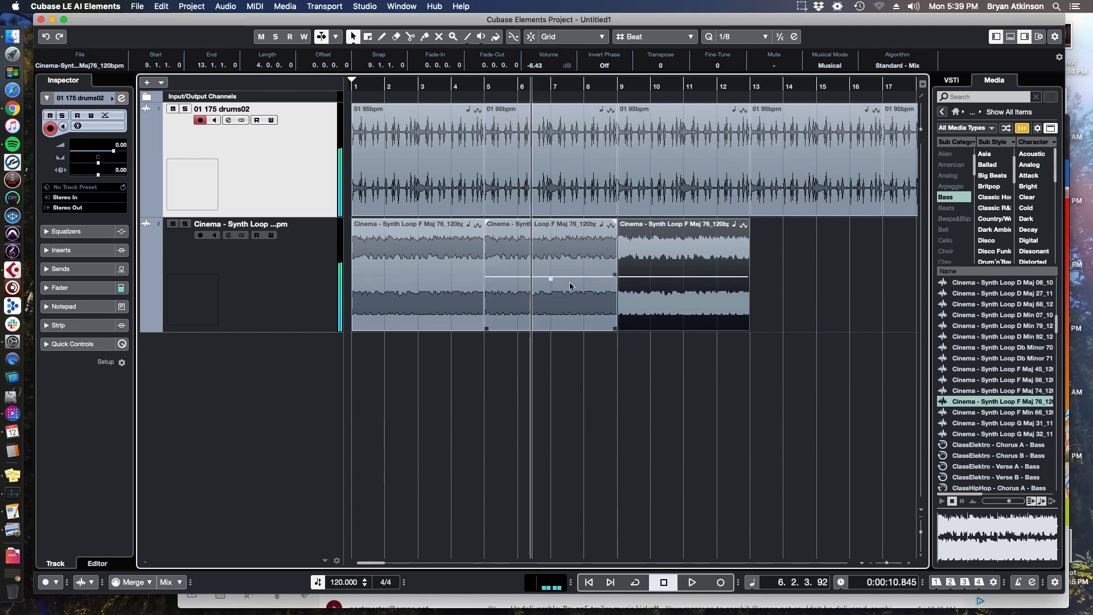
{"action": "left_click", "coordinate": [566, 251]}
{"action": "key", "text": "space"}
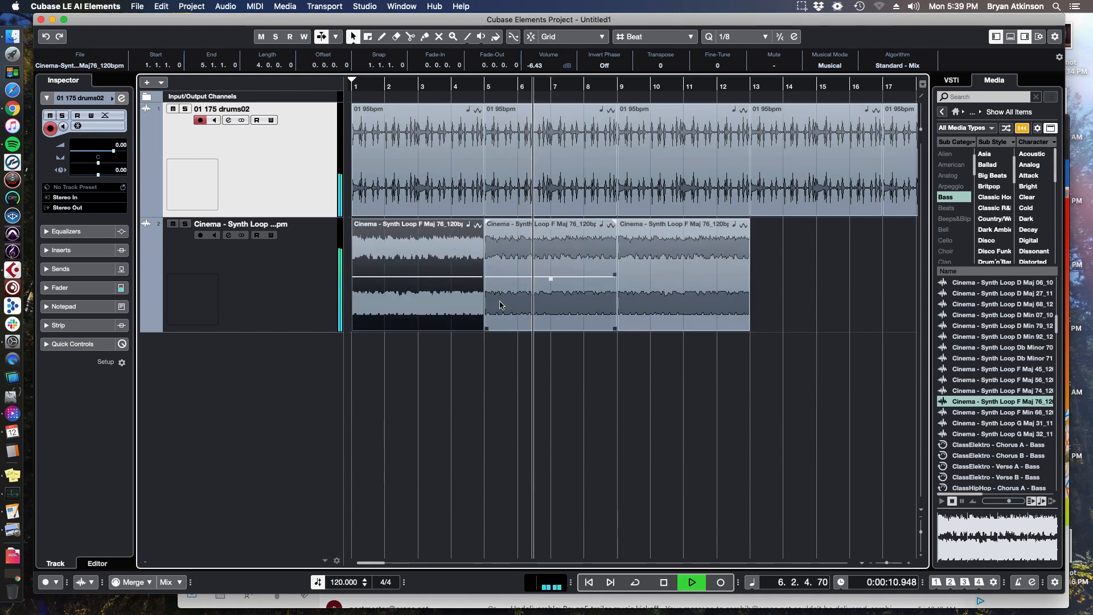
{"action": "left_click", "coordinate": [390, 168]}
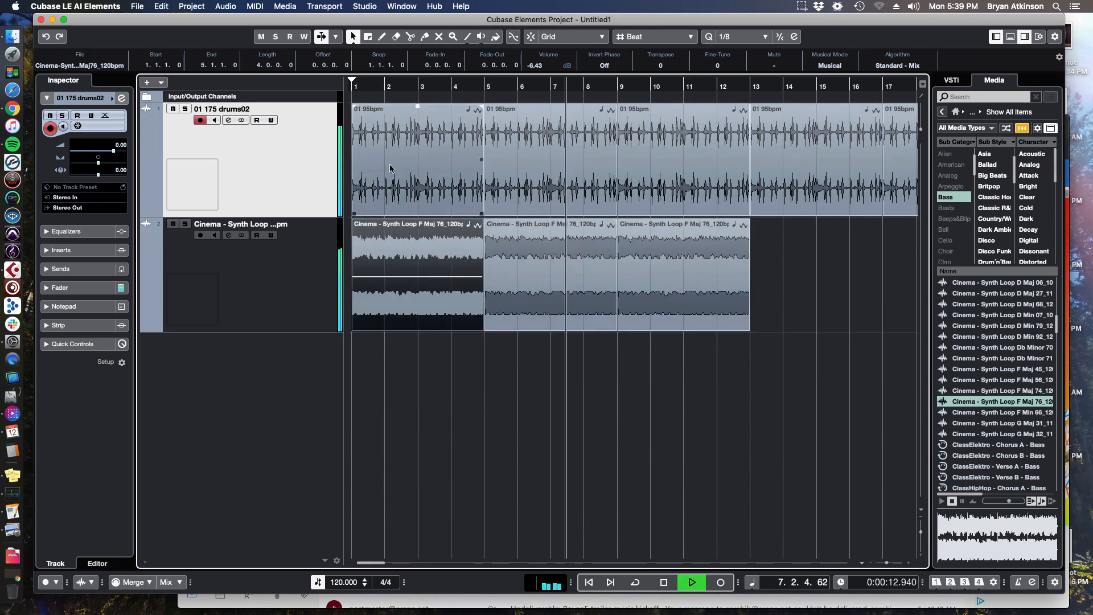
Step: Delete all three F Maj synth loops and insert Cinema - Synth Loop G Maj 32_110bpm on a new audio track at bar 1
{"action": "key", "text": "space"}
{"action": "key", "text": "g"}
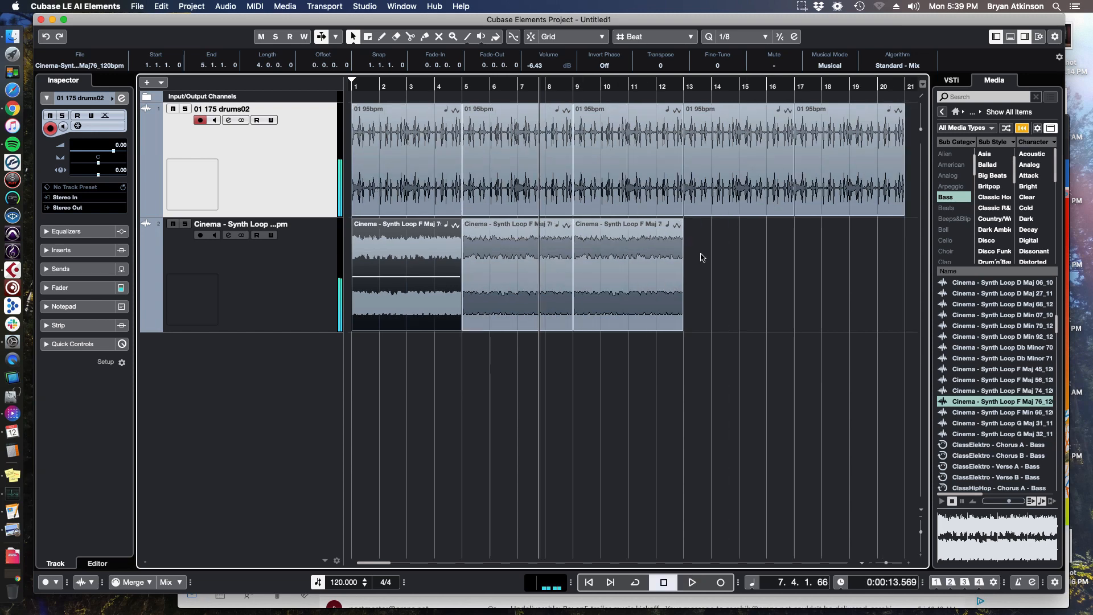
{"action": "left_click", "coordinate": [416, 307]}
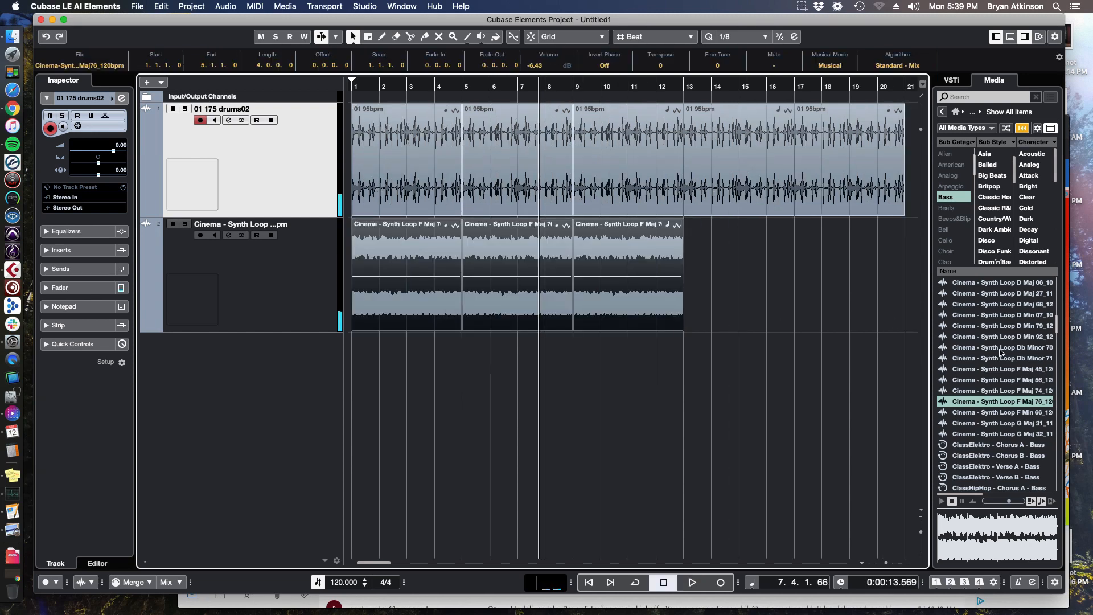
{"action": "key", "text": "Delete"}
{"action": "left_click", "coordinate": [986, 434]}
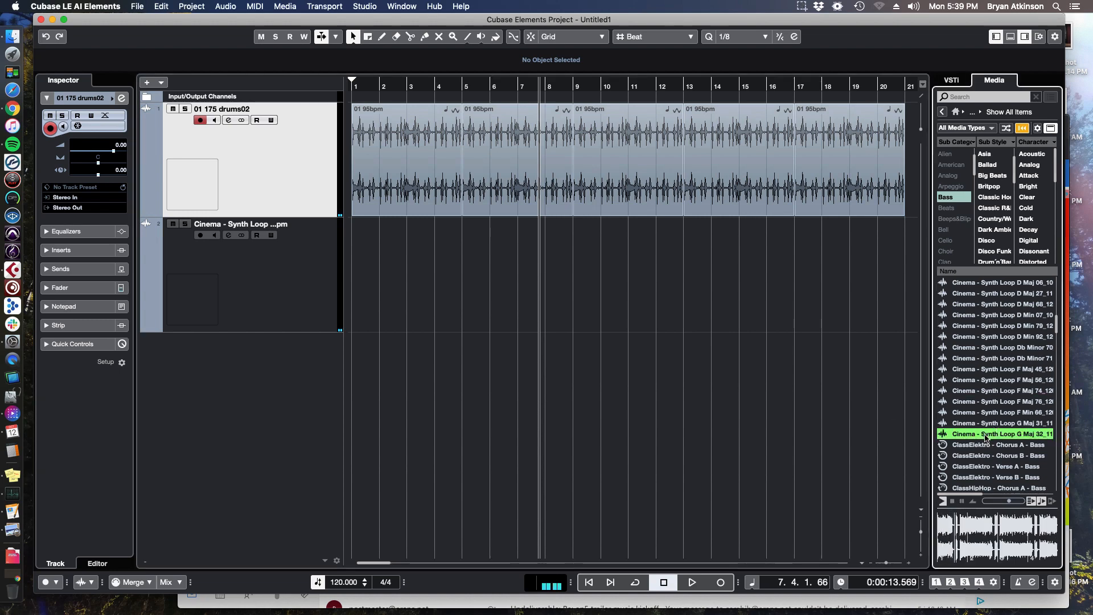
{"action": "left_click_drag", "start_coordinate": [985, 436], "coordinate": [358, 387]}
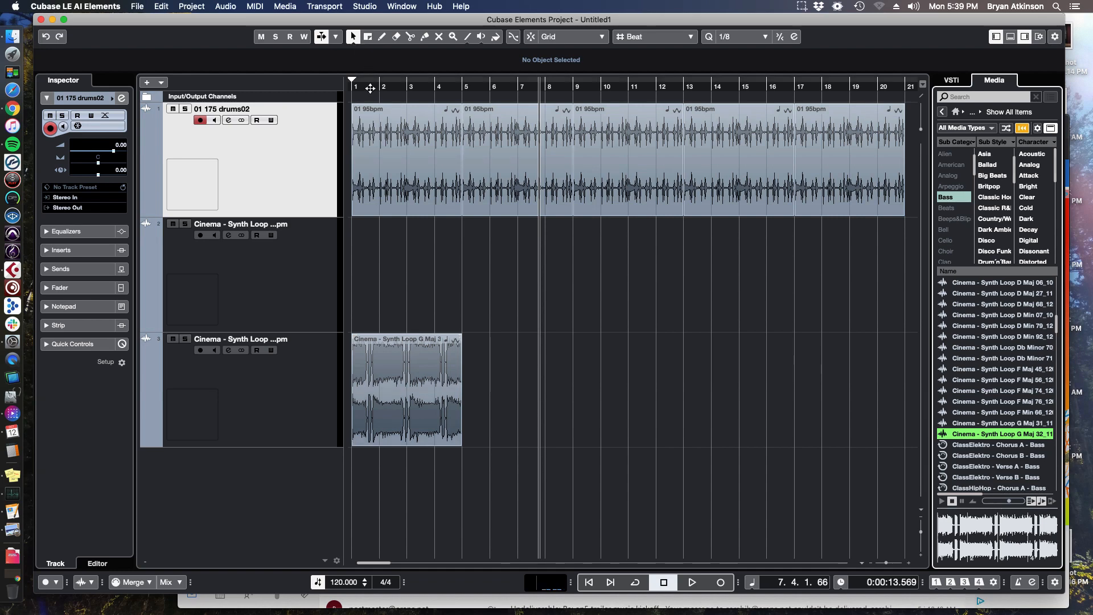
Step: Play the G Maj synth loop with the drums from bar 1 and move the loop up to the empty second track
{"action": "left_click", "coordinate": [352, 87]}
{"action": "key", "text": "h"}
{"action": "key", "text": "h"}
{"action": "key", "text": "space"}
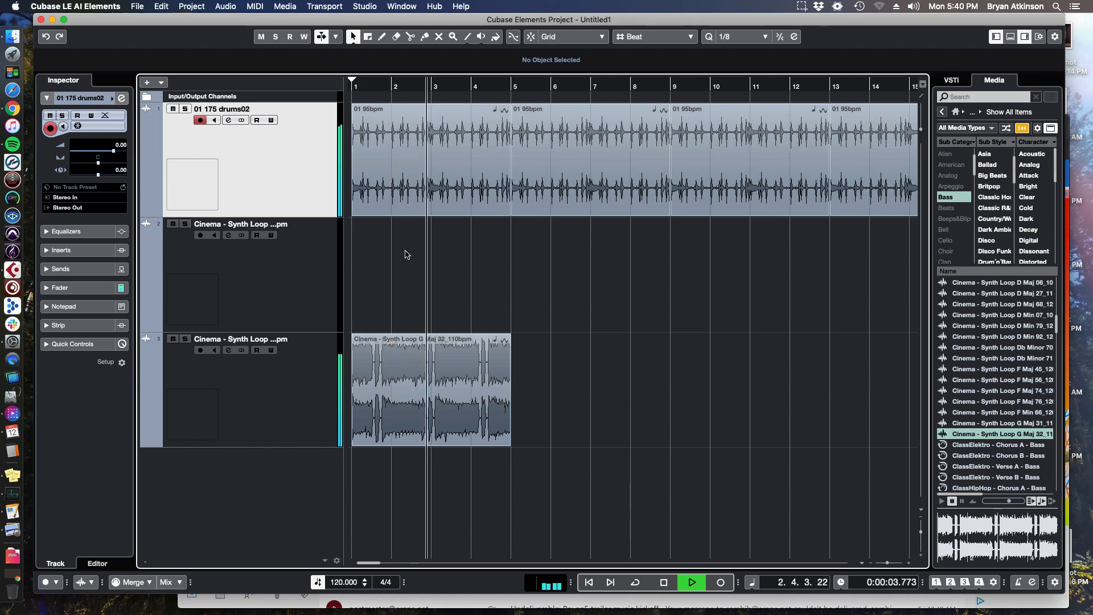
{"action": "key", "text": "space"}
{"action": "left_click_drag", "start_coordinate": [317, 411], "coordinate": [315, 253]}
Step: Delete all of the 01 95bpm drum loops from the first track
{"action": "key", "text": "g"}
{"action": "key", "text": "g"}
{"action": "key", "text": "g"}
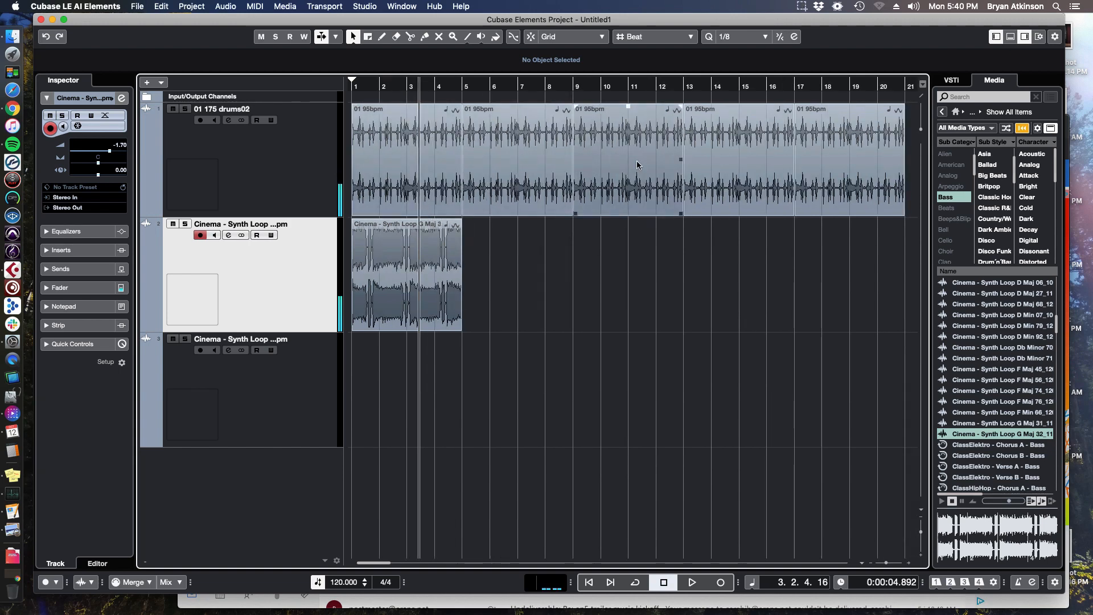
{"action": "left_click_drag", "start_coordinate": [833, 142], "coordinate": [383, 179]}
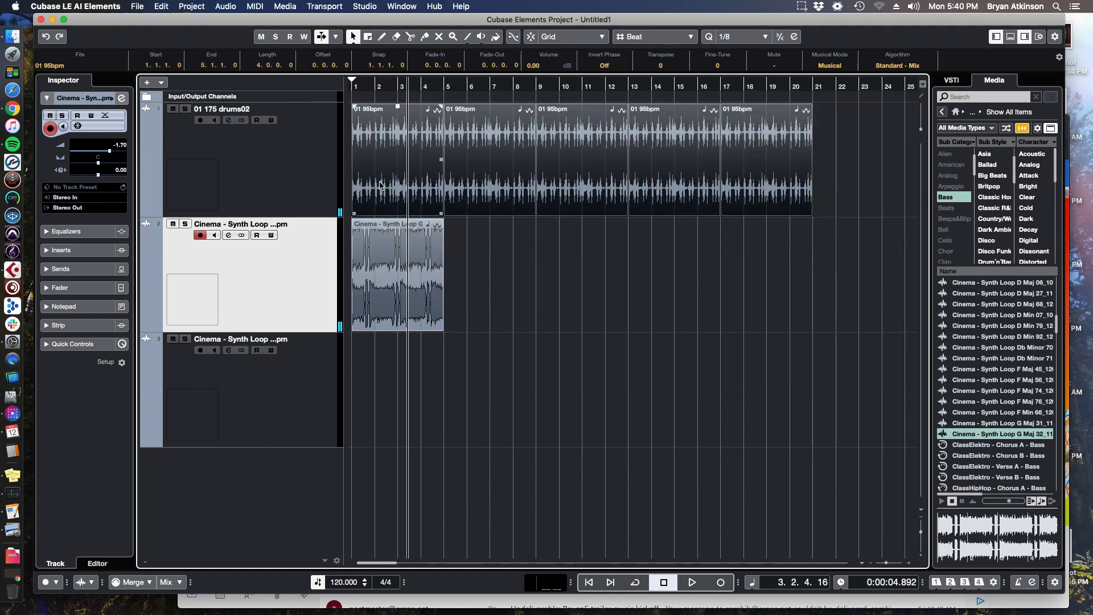
{"action": "key", "text": "Delete"}
Step: Preview 070 Kit 1 02 and 075 3 drums from the Beats category and insert 075 3 drums on the first track
{"action": "left_click", "coordinate": [347, 88]}
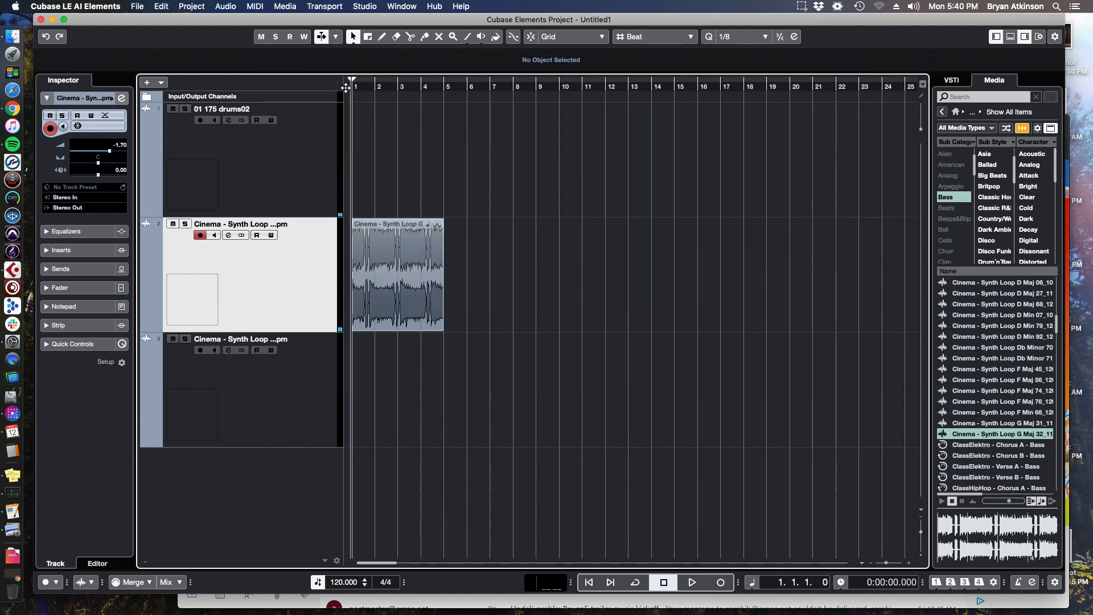
{"action": "left_click", "coordinate": [947, 208]}
{"action": "left_click", "coordinate": [978, 360]}
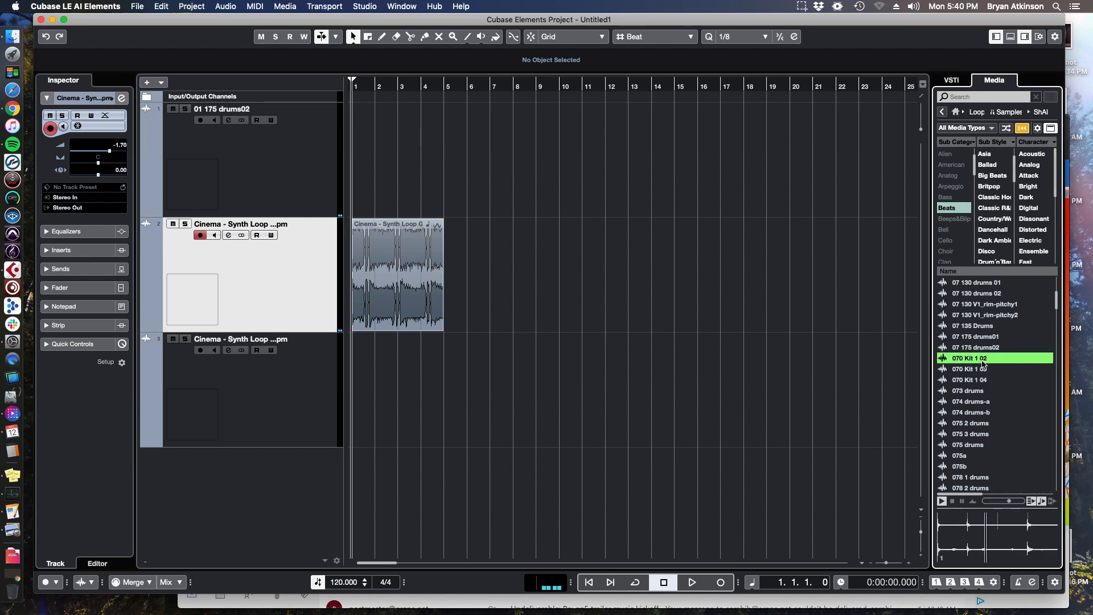
{"action": "left_click", "coordinate": [979, 434]}
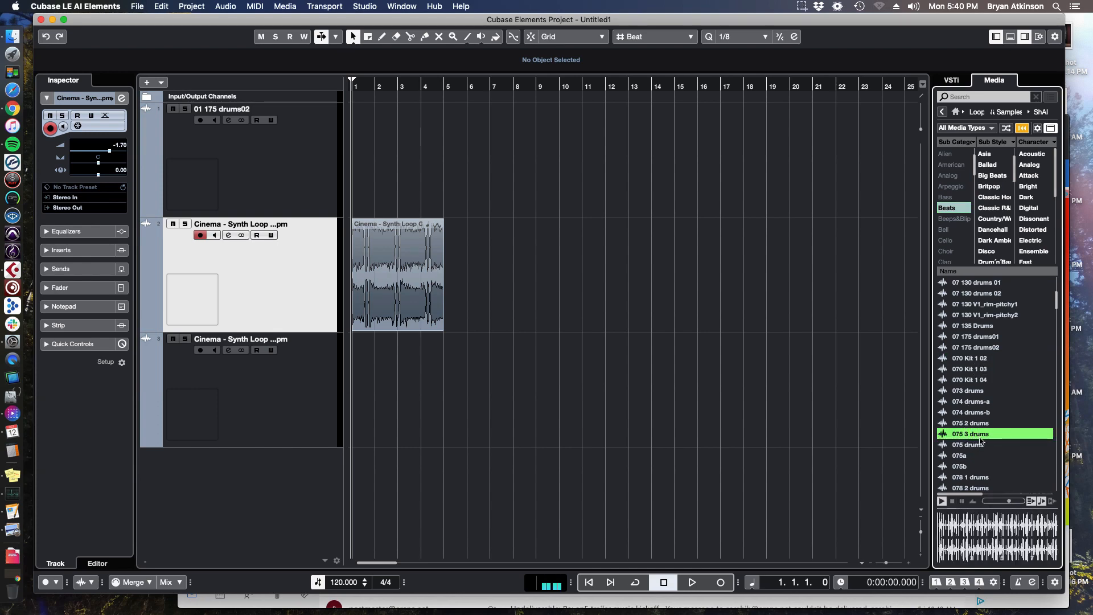
{"action": "left_click_drag", "start_coordinate": [979, 439], "coordinate": [370, 161]}
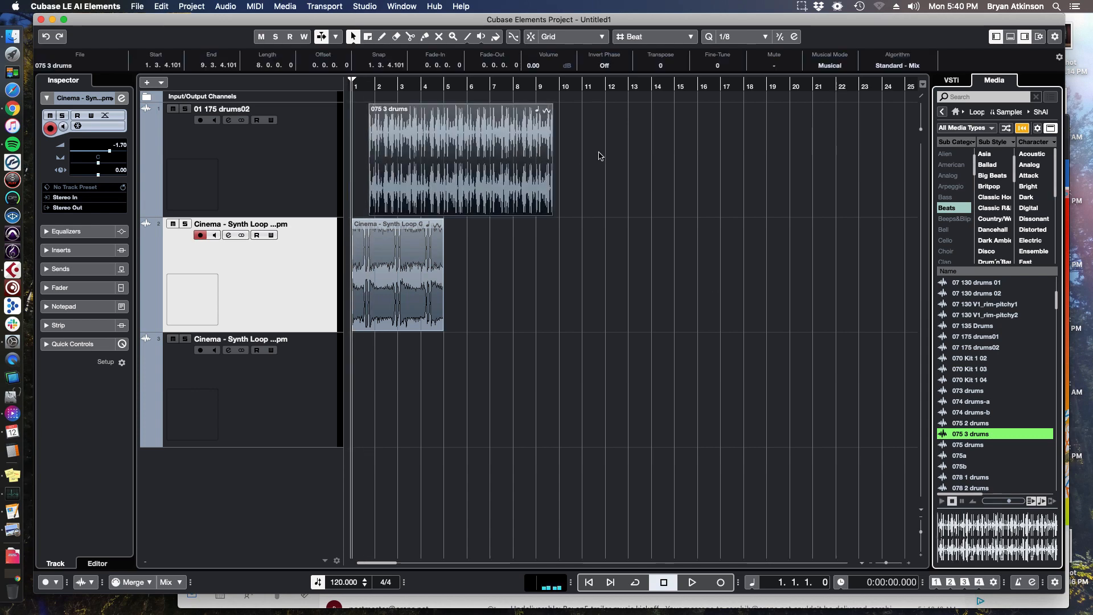
Step: Move the 075 3 drums loop so that it starts exactly at bar 1
{"action": "key", "text": "h"}
{"action": "key", "text": "h"}
{"action": "key", "text": "h"}
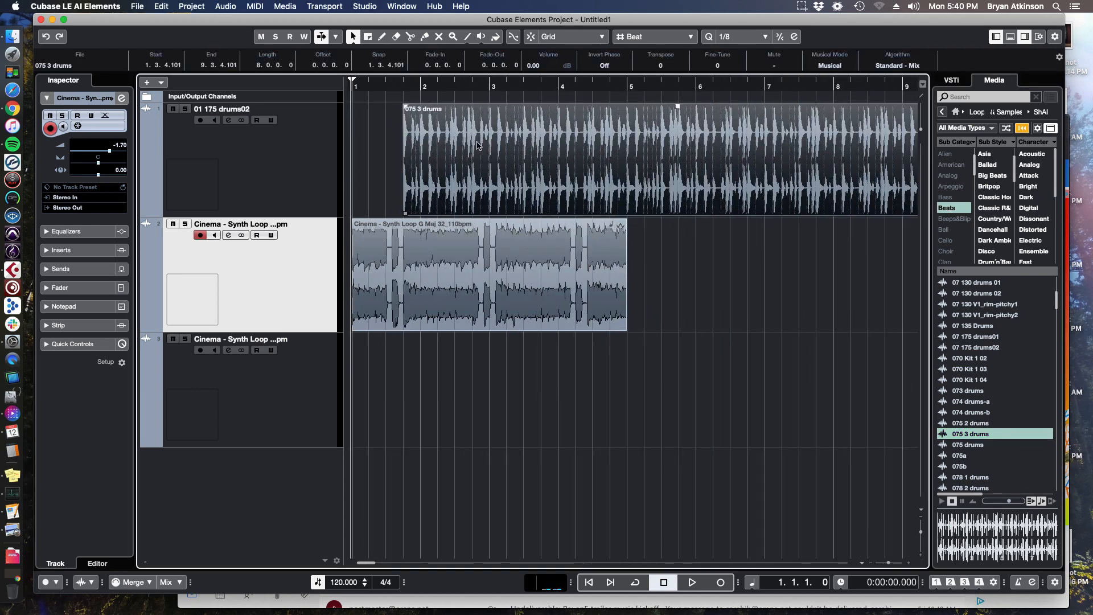
{"action": "mouse_move", "coordinate": [477, 145]}
{"action": "left_mouse_down"}
{"action": "mouse_move", "coordinate": [428, 132]}
{"action": "mouse_move", "coordinate": [498, 143]}
{"action": "mouse_move", "coordinate": [453, 142]}
{"action": "mouse_move", "coordinate": [486, 157]}
{"action": "left_mouse_up"}
Step: Play the new drums with the G Maj synth loop and lower the 075 3 drums event's volume
{"action": "key", "text": "space"}
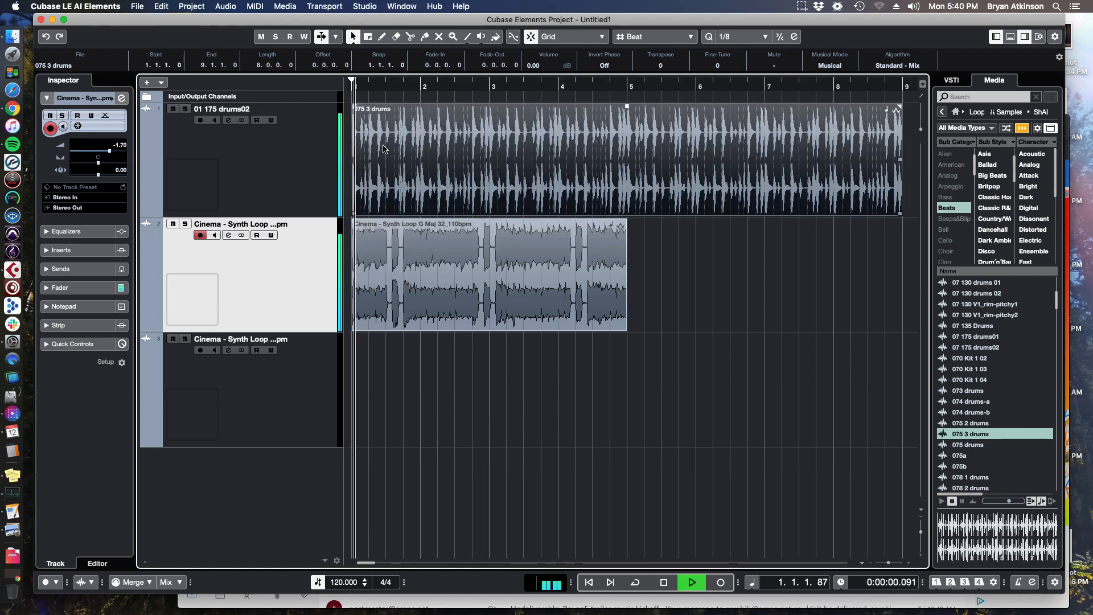
{"action": "key", "text": "g"}
{"action": "left_click", "coordinate": [570, 254]}
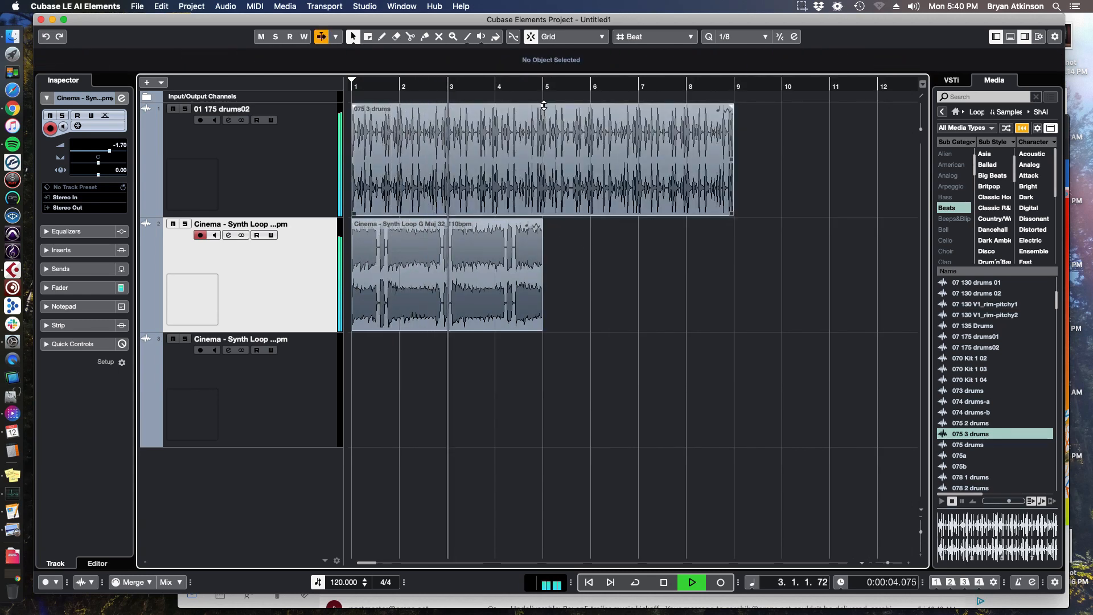
{"action": "left_click_drag", "start_coordinate": [544, 105], "coordinate": [542, 127]}
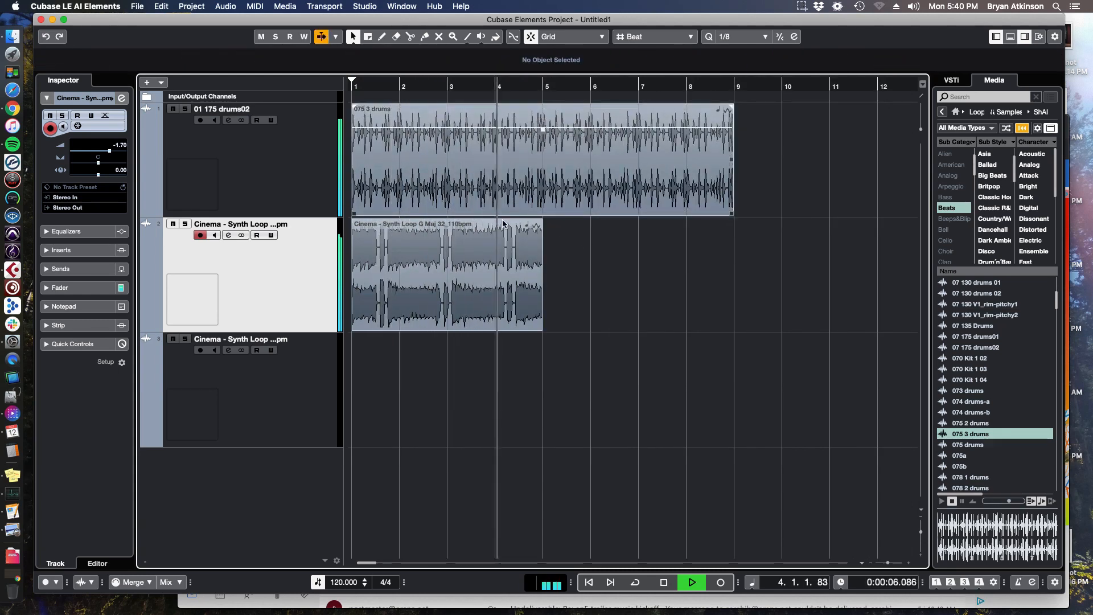
Step: Duplicate the G Maj synth loop directly after itself on the second track, from bar 5 to bar 9, and stop playback
{"action": "left_click", "coordinate": [454, 278]}
{"action": "key", "text": "super+d"}
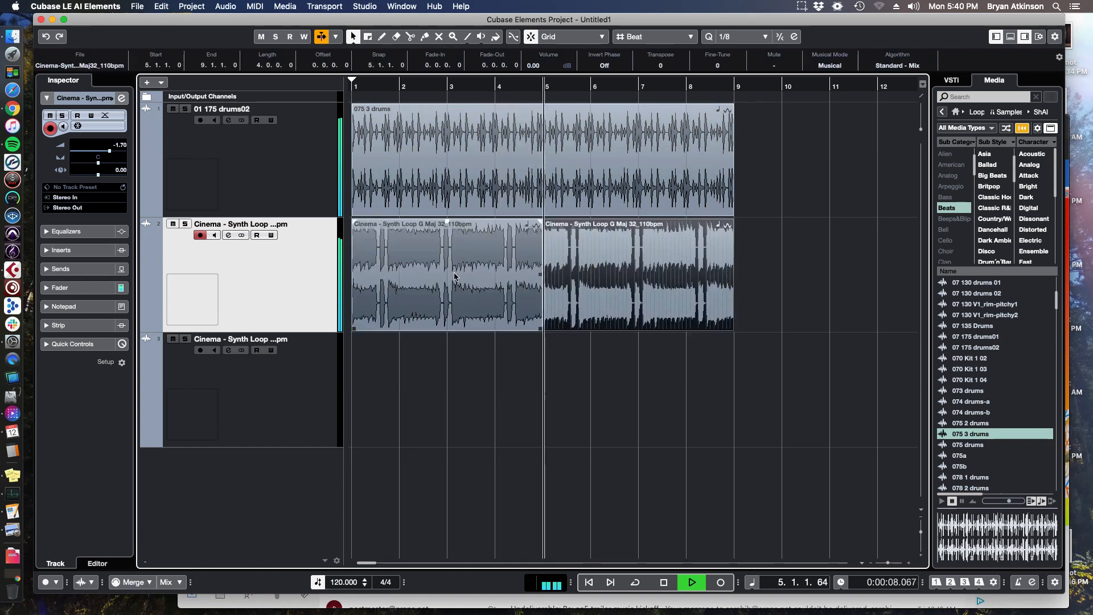
{"action": "left_click", "coordinate": [764, 269]}
{"action": "key", "text": "g"}
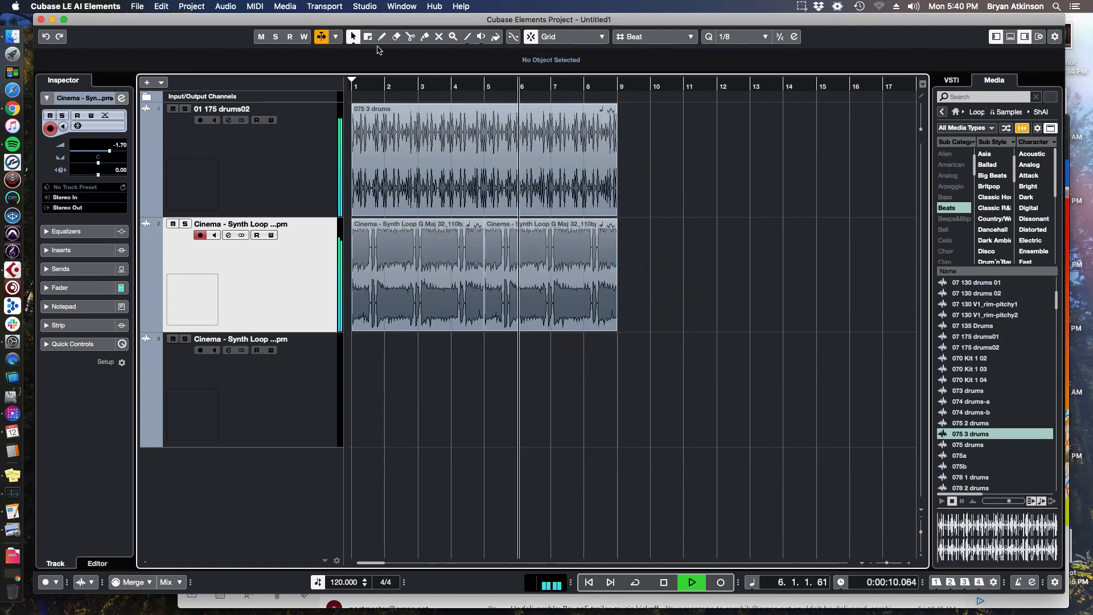
{"action": "key", "text": "space"}
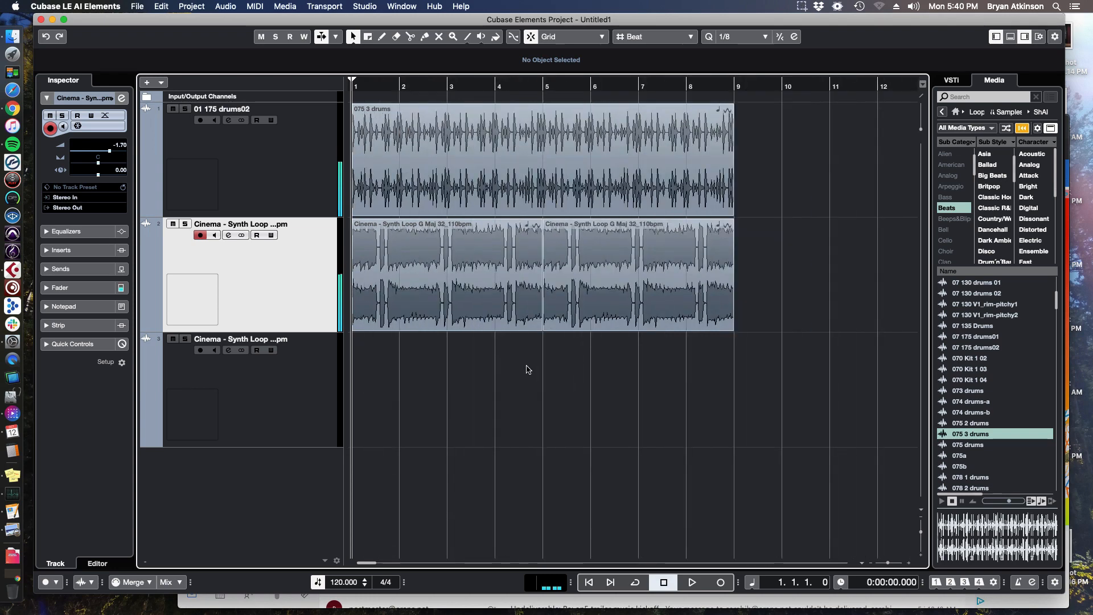
Step: Remove the Beats category filter from the media browser and leave all events deselected
{"action": "left_click_drag", "start_coordinate": [645, 169], "coordinate": [601, 266]}
{"action": "left_click", "coordinate": [456, 299]}
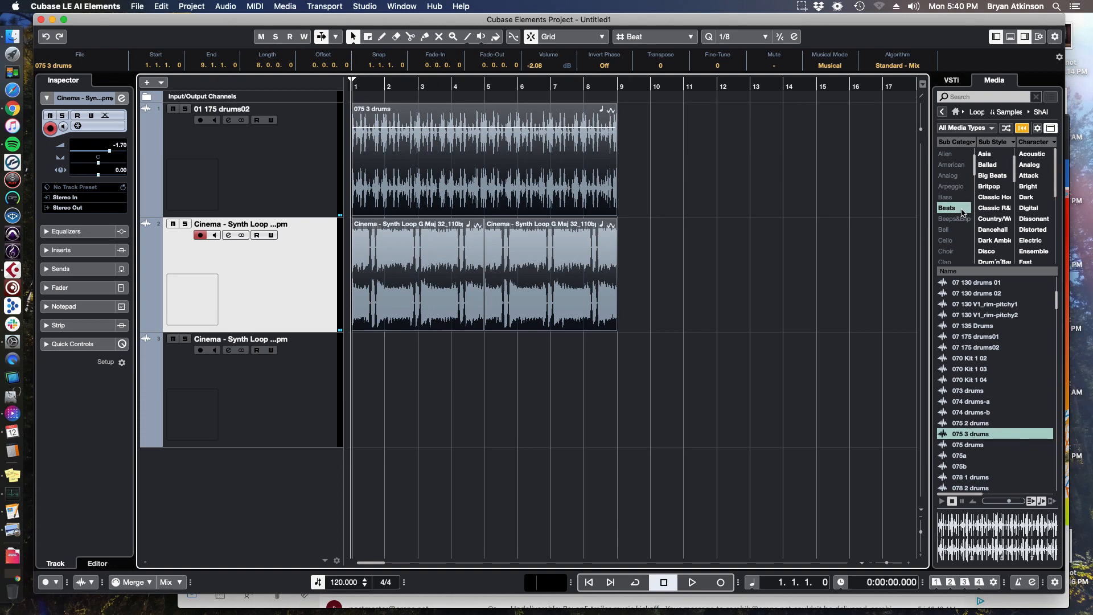
{"action": "left_click", "coordinate": [963, 212]}
{"action": "left_click", "coordinate": [687, 156]}
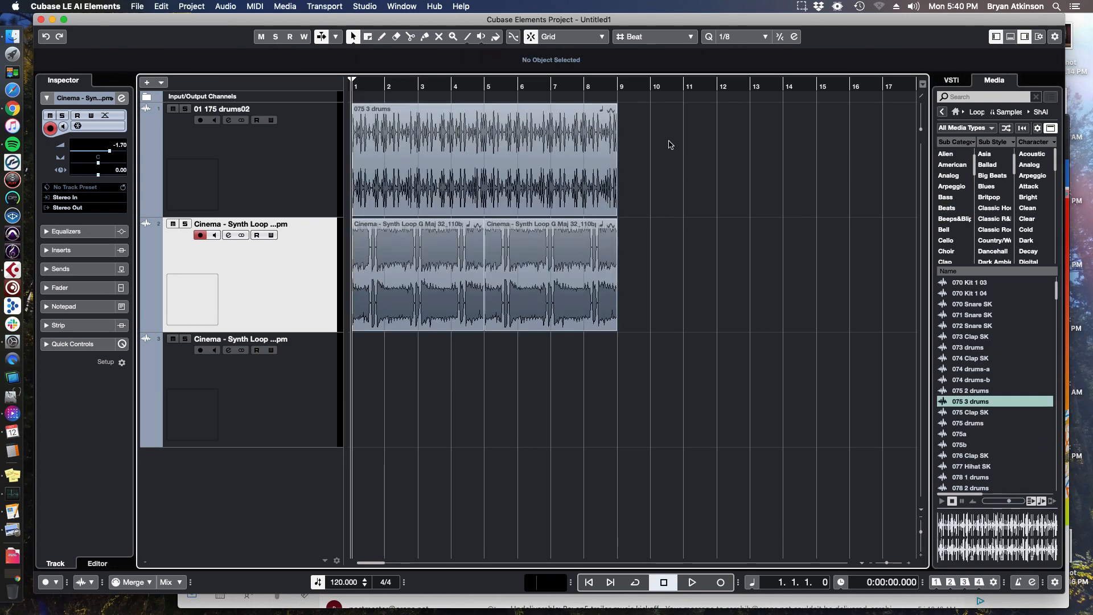
Step: Select the drum loop and both synth loops together with a selection rectangle
{"action": "left_click_drag", "start_coordinate": [671, 143], "coordinate": [274, 290]}
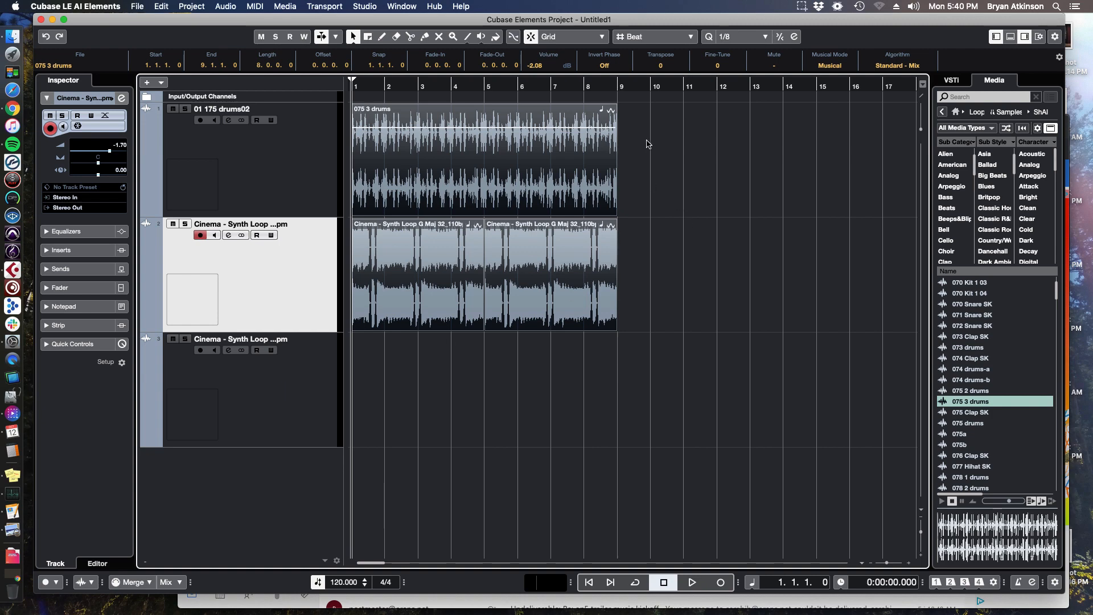
{"action": "left_click_drag", "start_coordinate": [655, 158], "coordinate": [534, 262]}
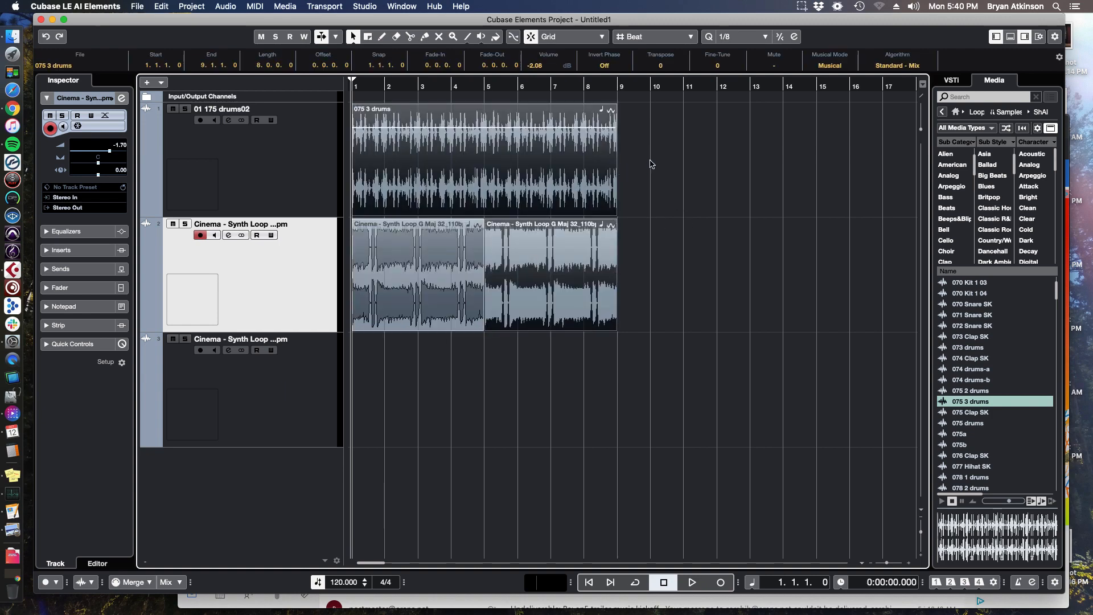
{"action": "left_click_drag", "start_coordinate": [651, 164], "coordinate": [458, 238]}
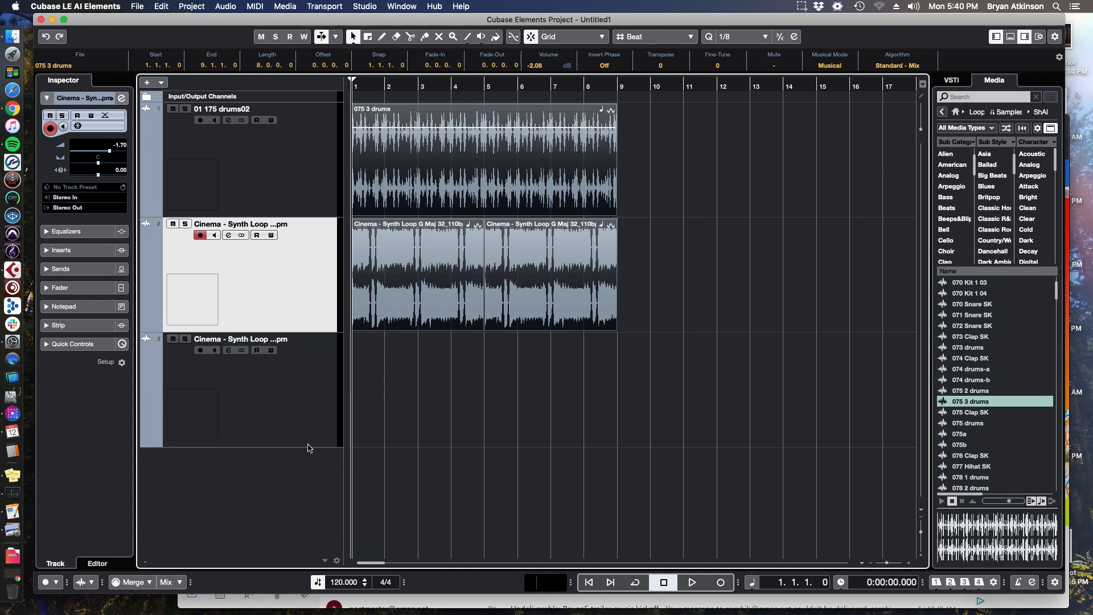
Step: Reduce the height of the empty third track to about half and deselect all events
{"action": "left_click_drag", "start_coordinate": [308, 447], "coordinate": [303, 385]}
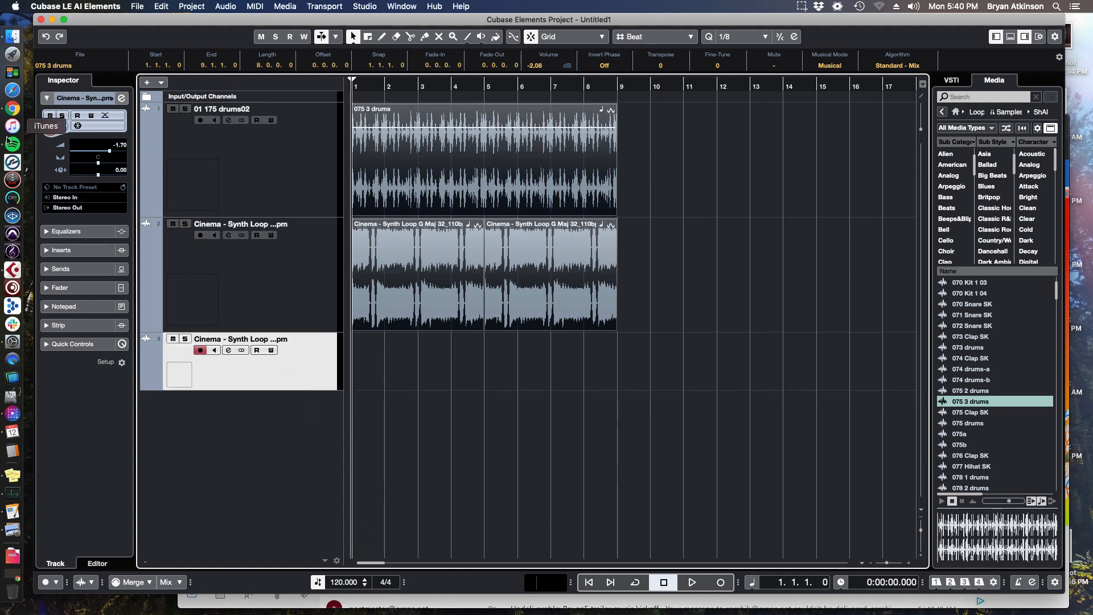
{"action": "left_click", "coordinate": [698, 160]}
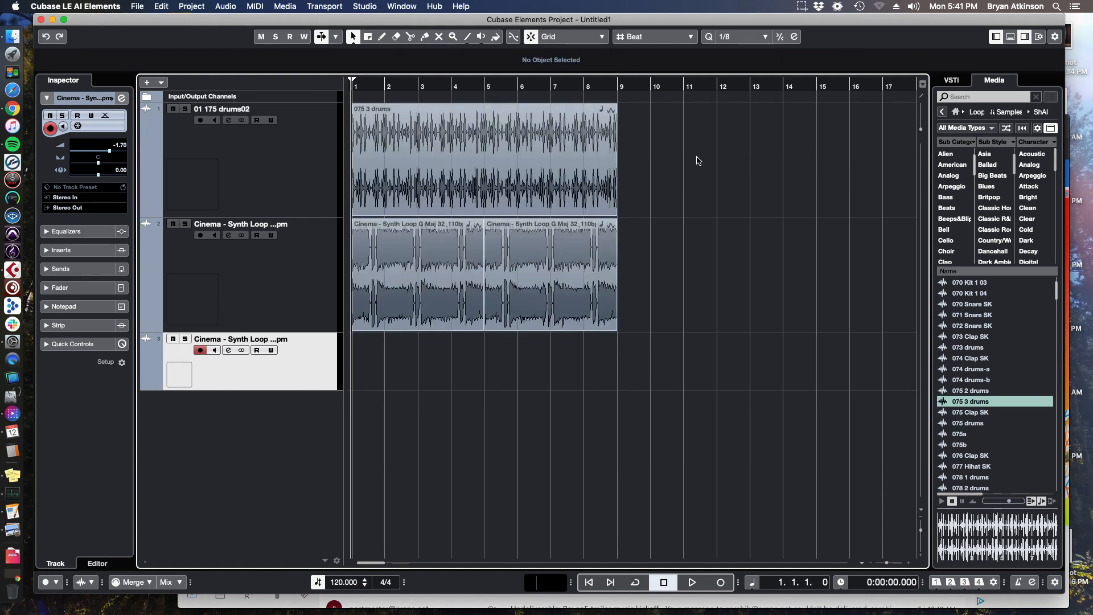
Step: Preview the 071 Snare SK sound in the media browser
{"action": "left_click", "coordinate": [1006, 318]}
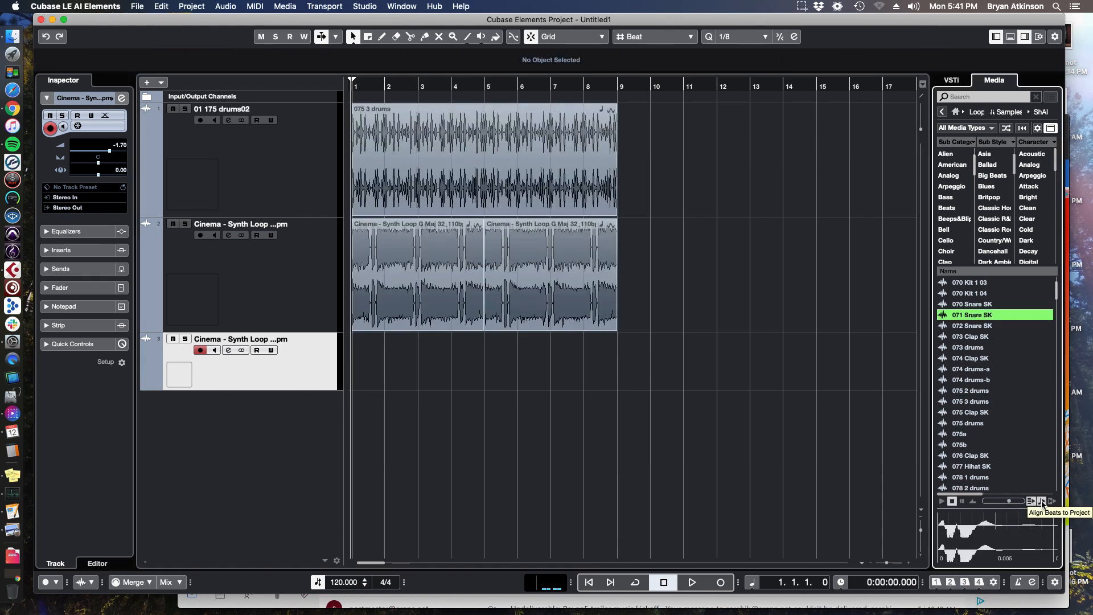
{"action": "left_click", "coordinate": [745, 241]}
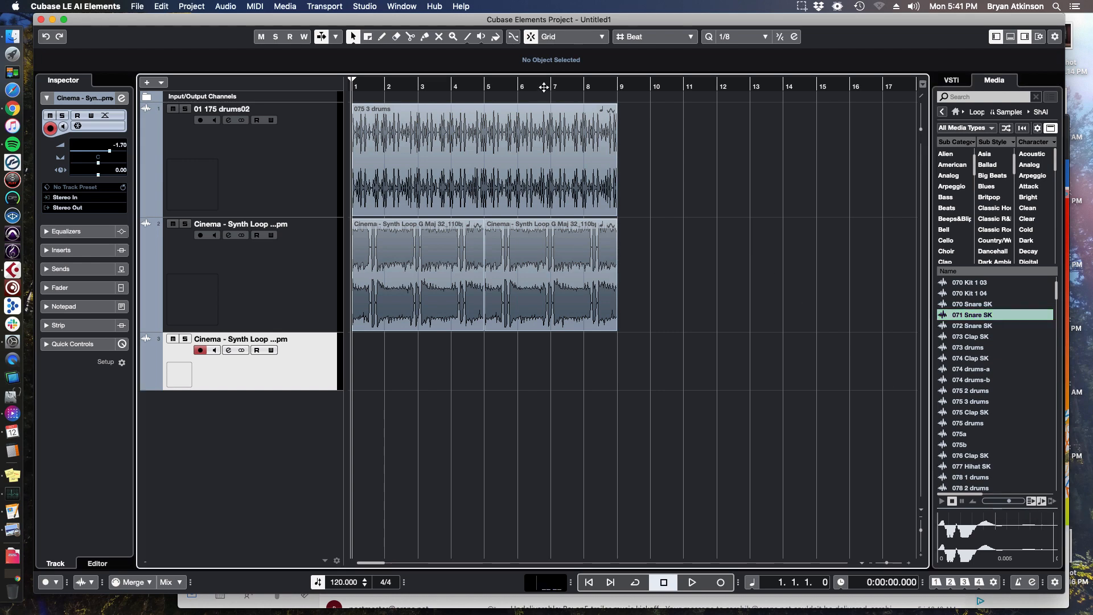
Step: Review the available grid types and quantize presets, keeping the grid on Beat and the quantize value at 1/8
{"action": "right_click", "coordinate": [544, 87]}
{"action": "left_click", "coordinate": [552, 91]}
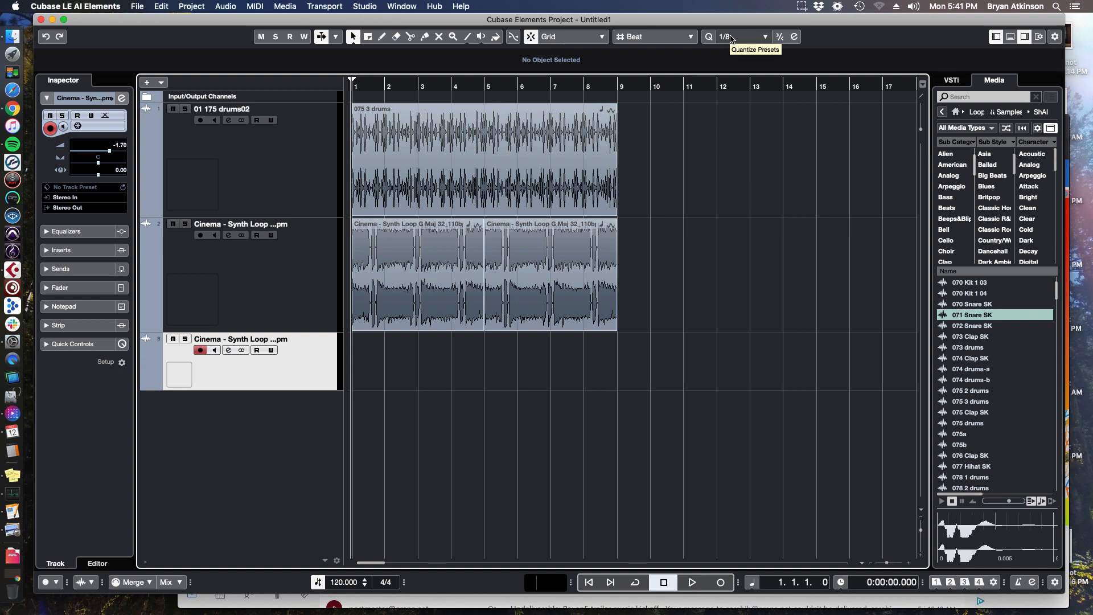
{"action": "left_click", "coordinate": [654, 37]}
{"action": "left_click", "coordinate": [663, 38]}
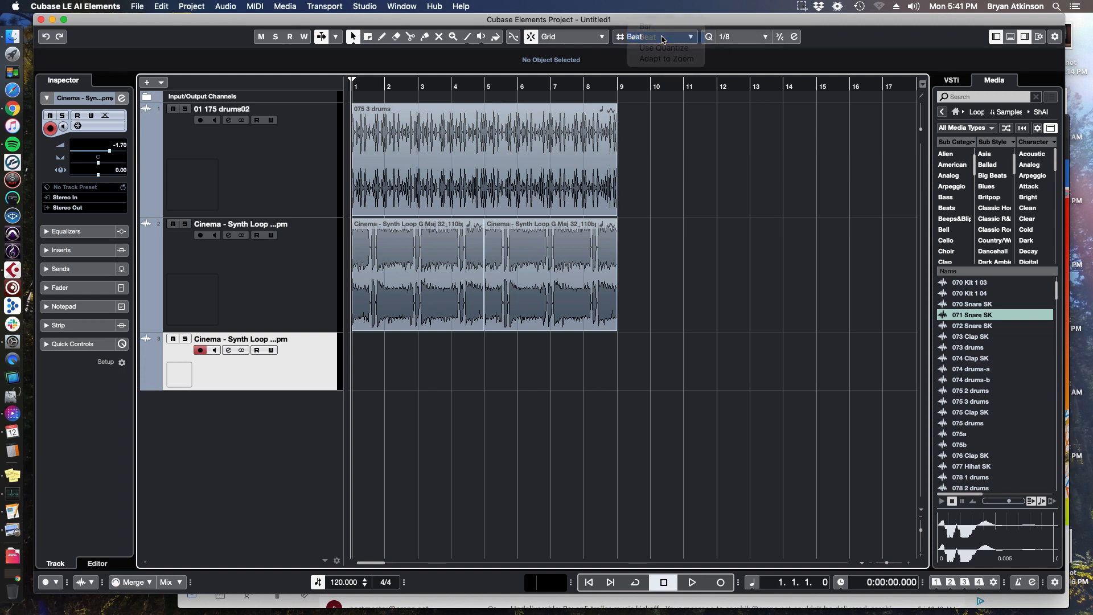
{"action": "left_click", "coordinate": [739, 36]}
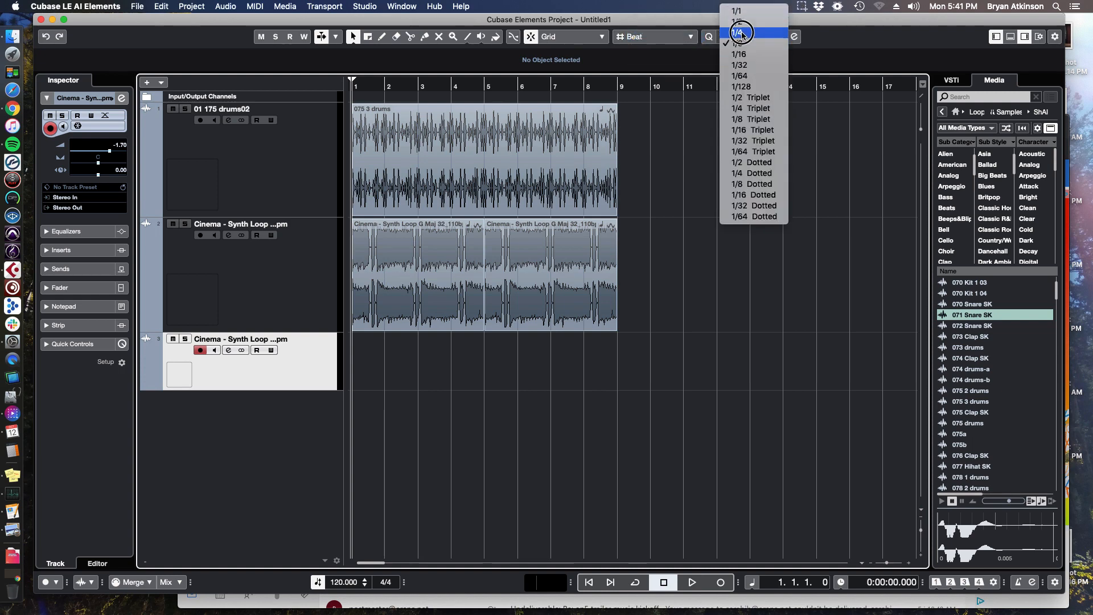
{"action": "left_click", "coordinate": [745, 43]}
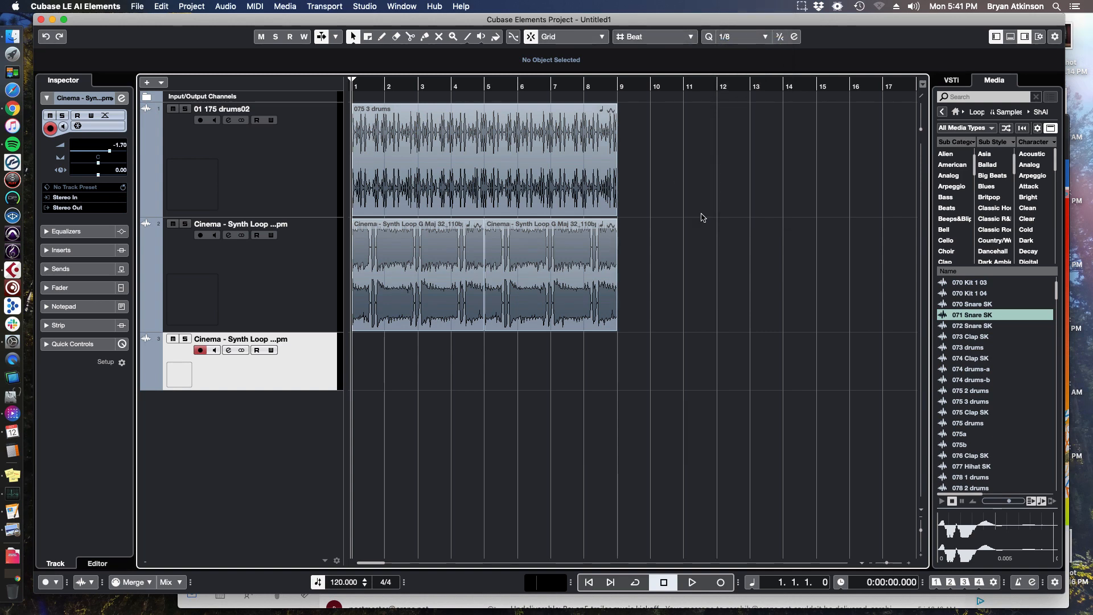
{"action": "key", "text": "g"}
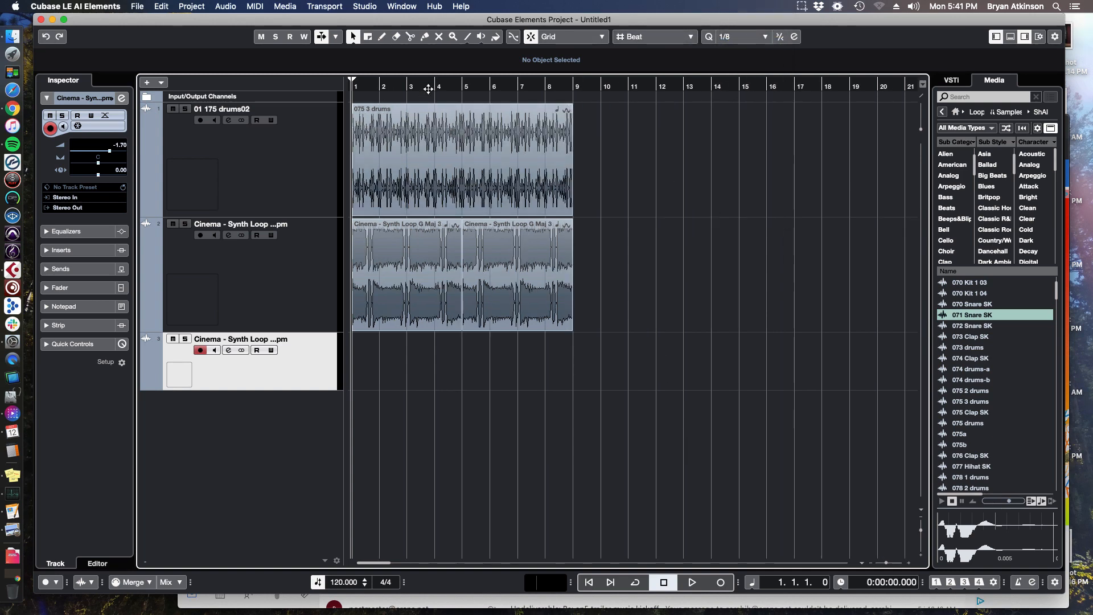
{"action": "key", "text": "h"}
{"action": "key", "text": "h"}
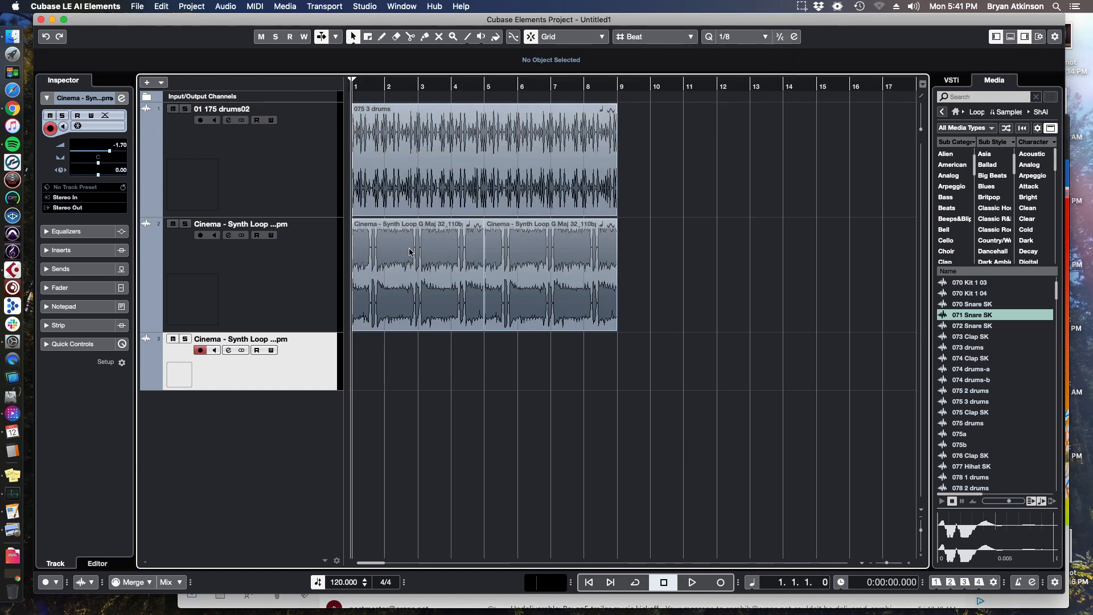
{"action": "left_click", "coordinate": [800, 6]}
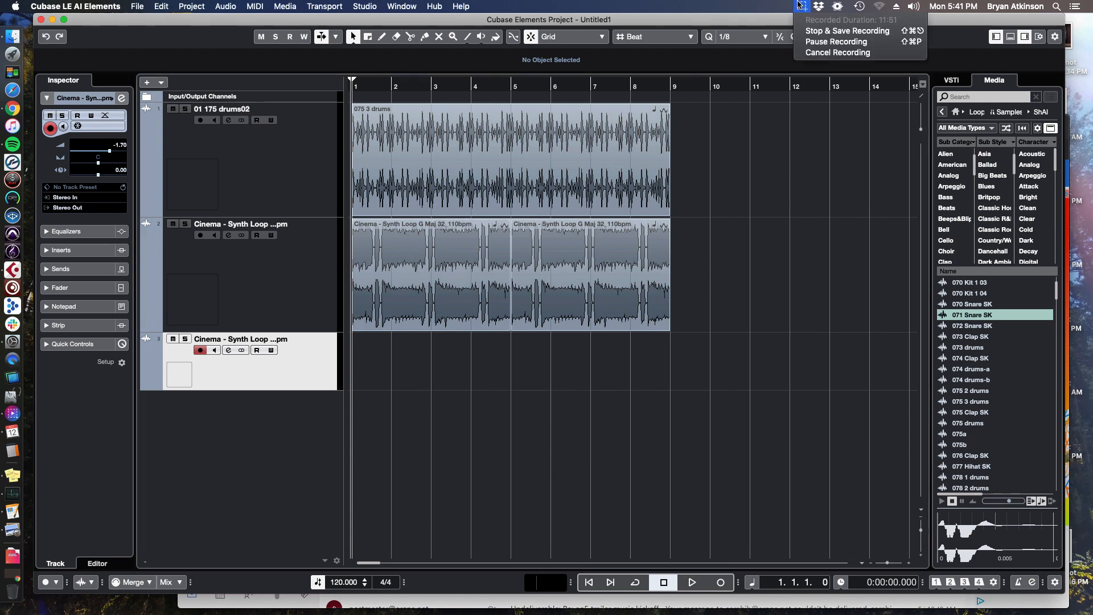